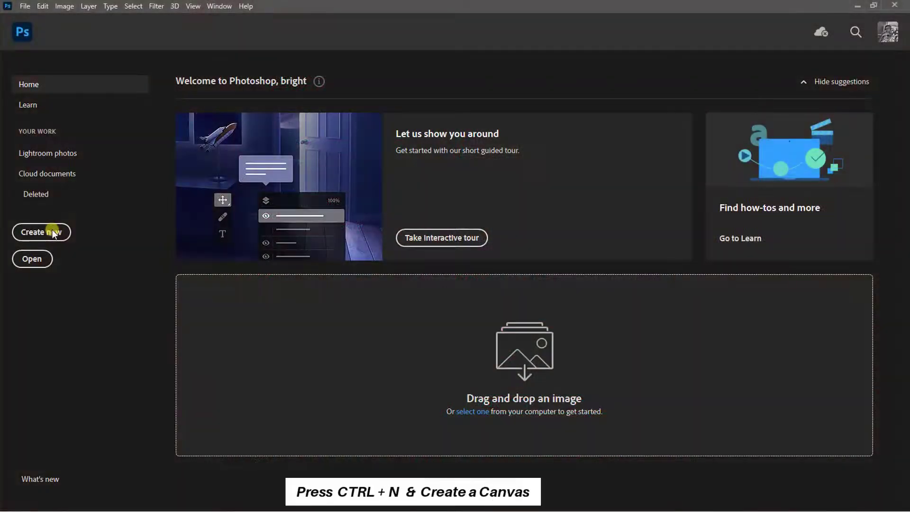
Create a 1080 × 1080 px, 72 ppi document named 'Fitness Promo AD'.
{"action": "left_click", "coordinate": [53, 231]}
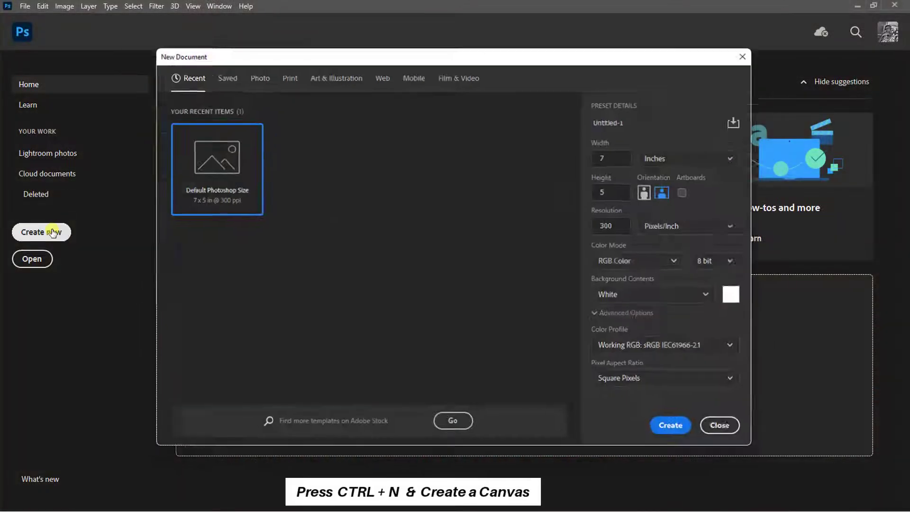
{"action": "double_click", "coordinate": [632, 119]}
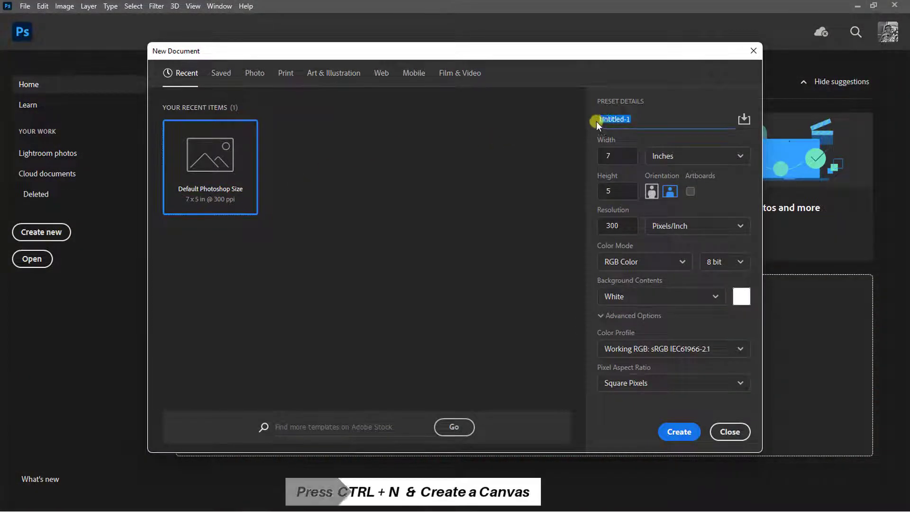
{"action": "type", "text": "Fitness Promo AD"}
{"action": "left_click", "coordinate": [667, 156]}
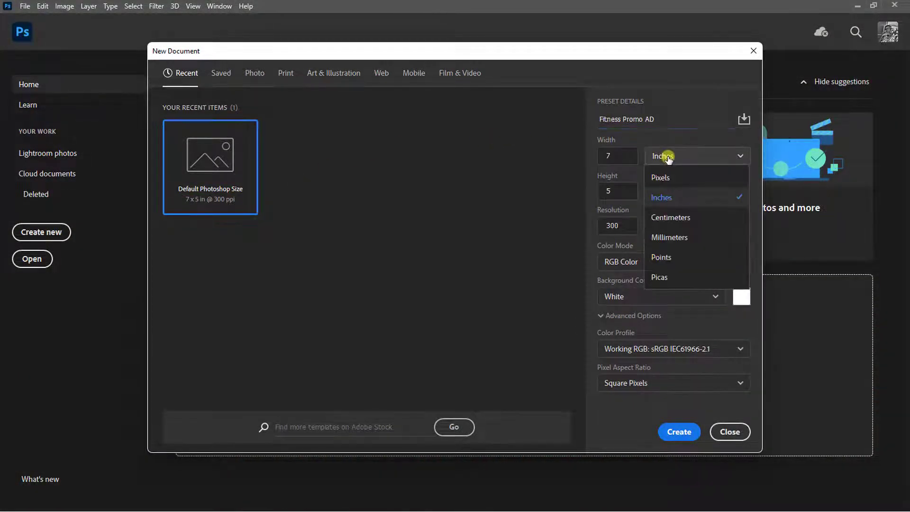
{"action": "left_click", "coordinate": [663, 175]}
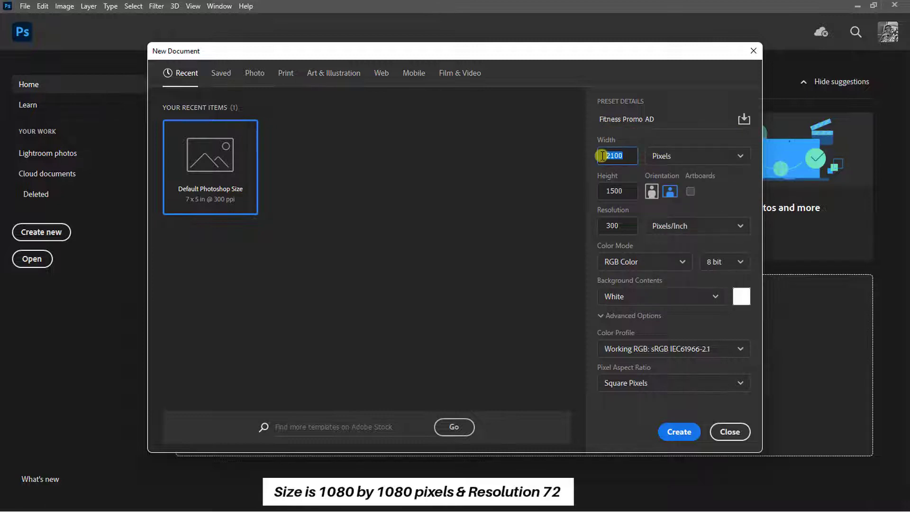
{"action": "double_click", "coordinate": [604, 191]}
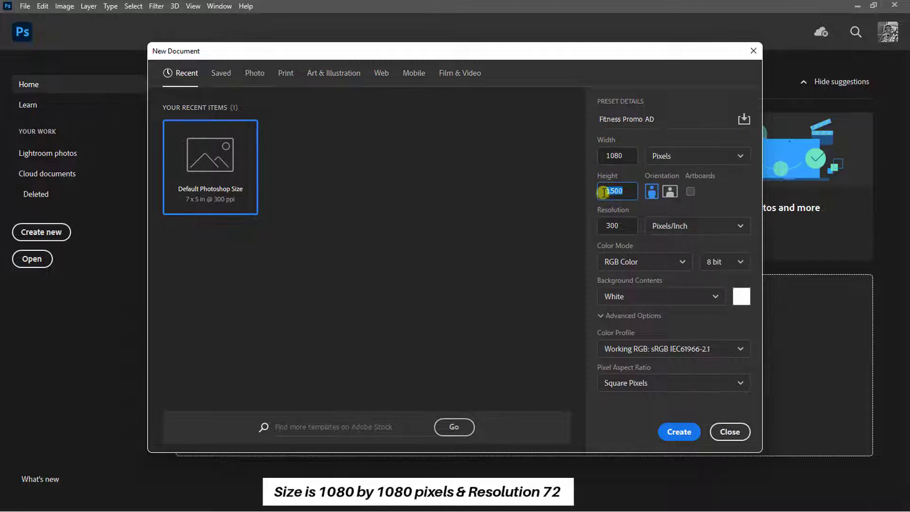
{"action": "type", "text": "1080"}
{"action": "double_click", "coordinate": [611, 225]}
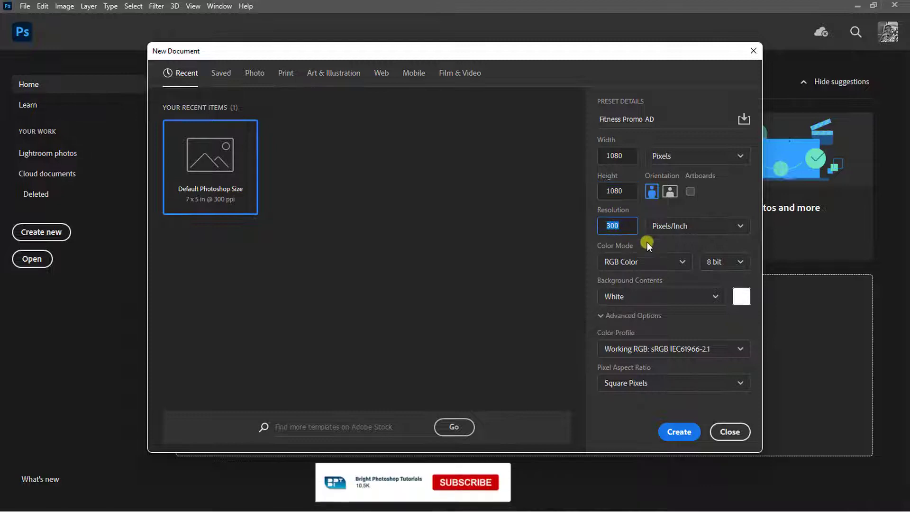
{"action": "type", "text": "72"}
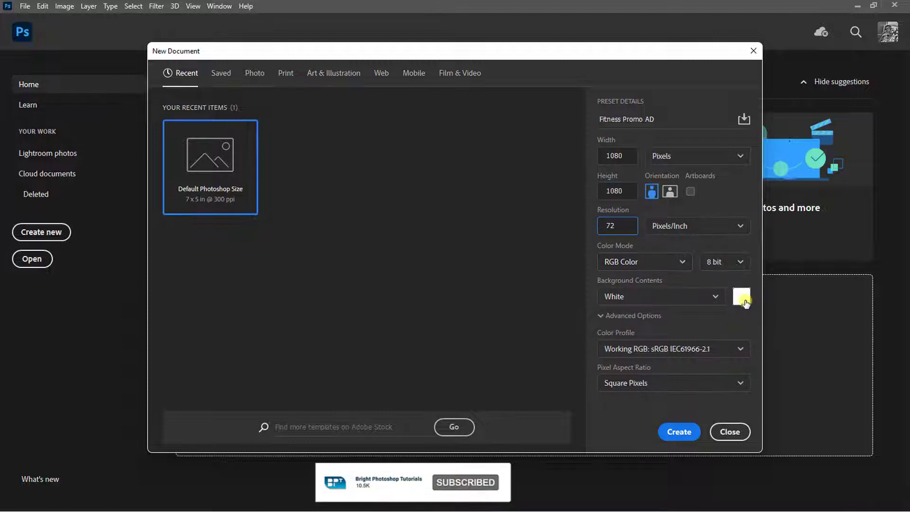
{"action": "left_click", "coordinate": [679, 432]}
Add a guide layout with no columns and 40 px margins on all four sides.
{"action": "left_click", "coordinate": [200, 11]}
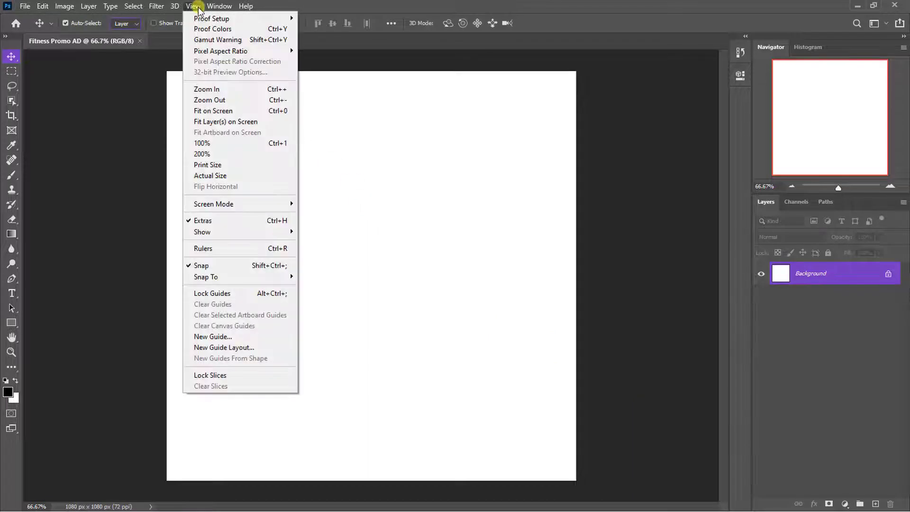
{"action": "left_click", "coordinate": [232, 348]}
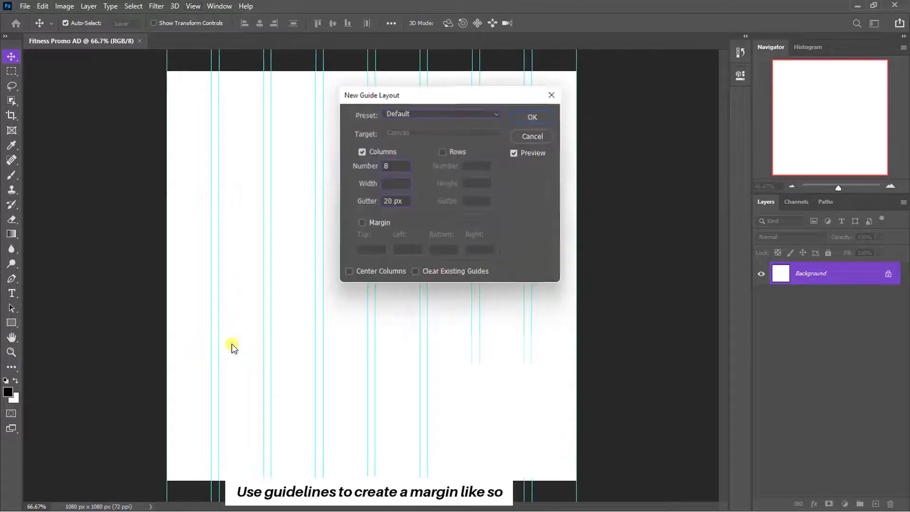
{"action": "left_click", "coordinate": [360, 151]}
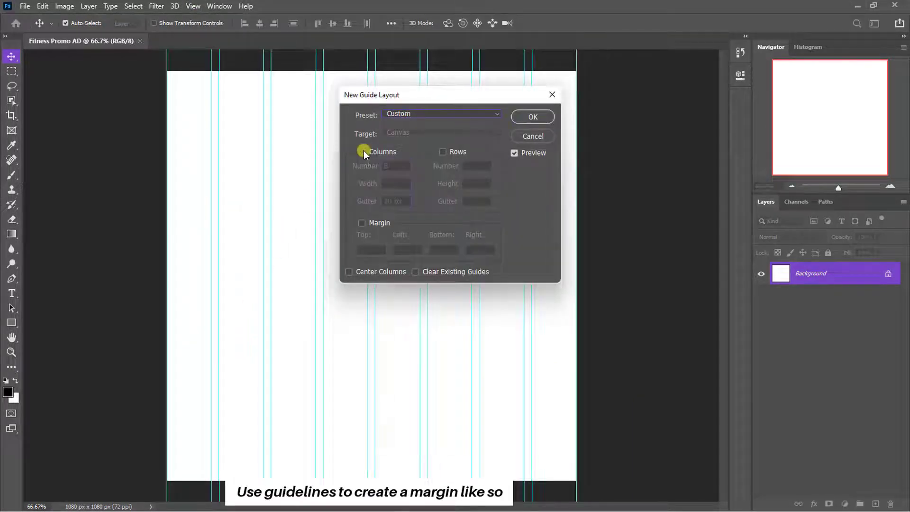
{"action": "left_click", "coordinate": [361, 223]}
{"action": "left_click", "coordinate": [369, 250]}
{"action": "type", "text": "50px"}
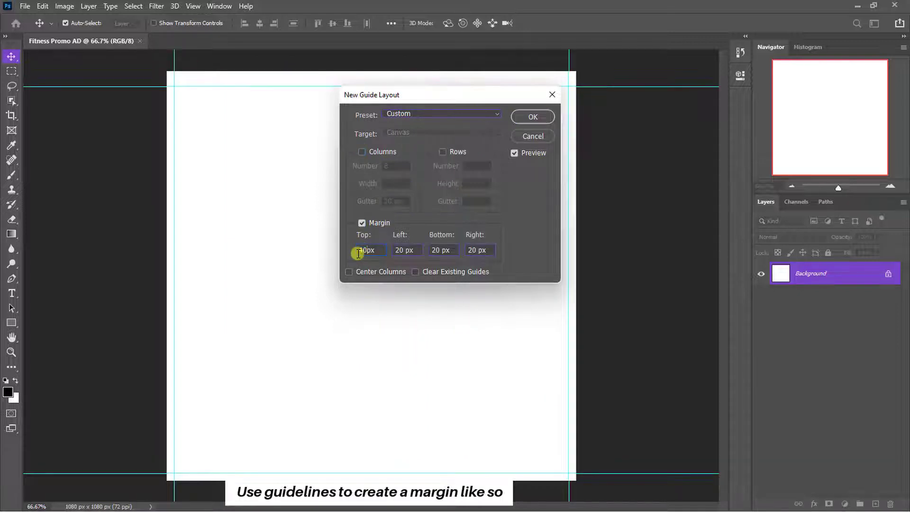
{"action": "double_click", "coordinate": [397, 250]}
{"action": "type", "text": "40"}
{"action": "double_click", "coordinate": [436, 250]}
{"action": "type", "text": "40px"}
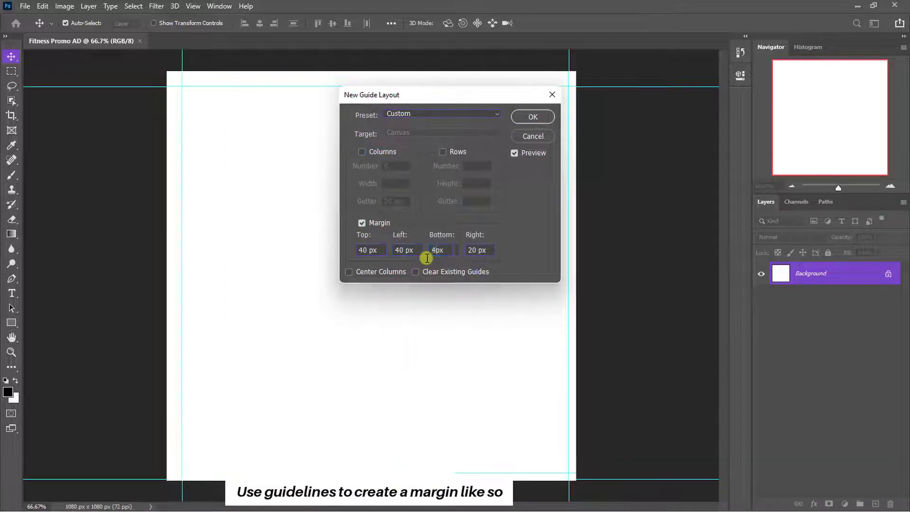
{"action": "type", "text": "40"}
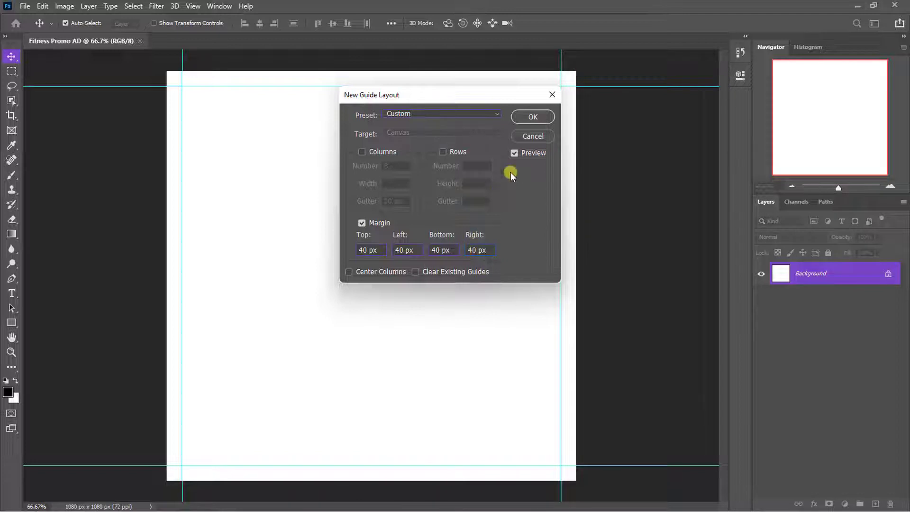
{"action": "left_click", "coordinate": [531, 119]}
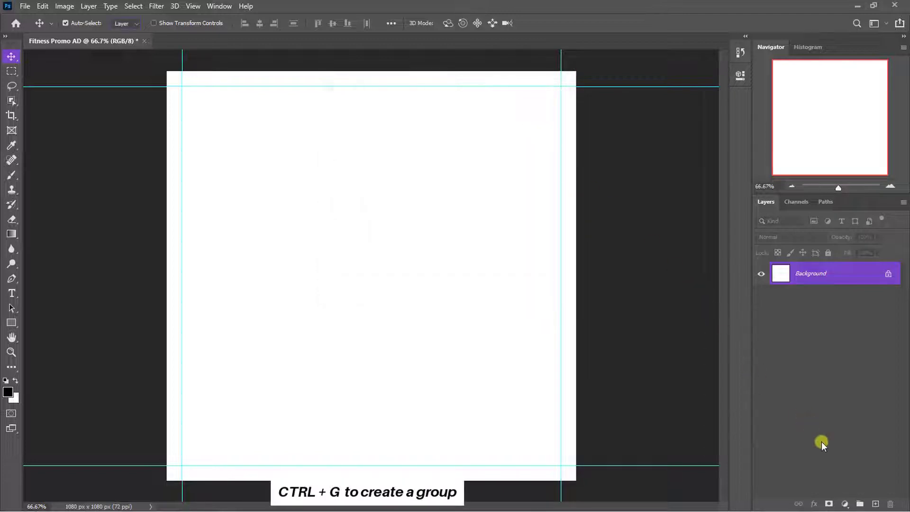
Create a layer group named Shapes and add a gradient fill layer inside it.
{"action": "left_click", "coordinate": [858, 503]}
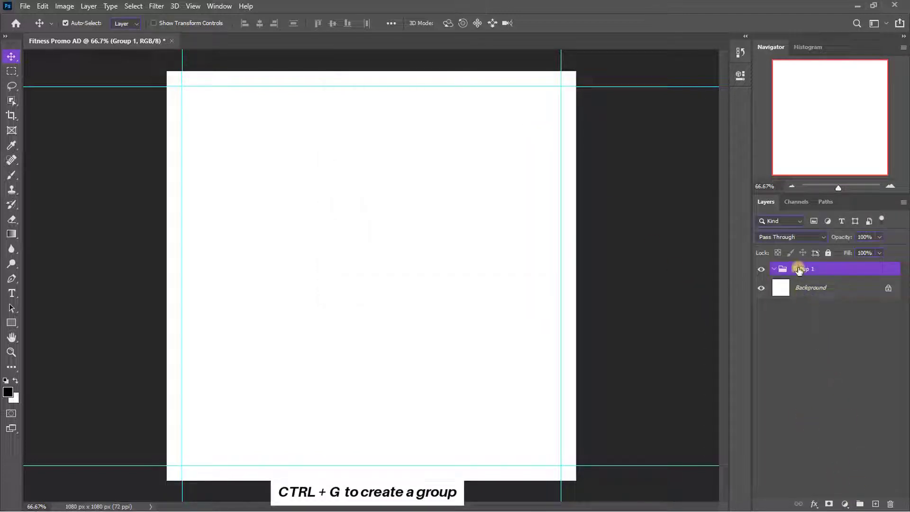
{"action": "type", "text": "Shapes"}
{"action": "key", "text": "Return"}
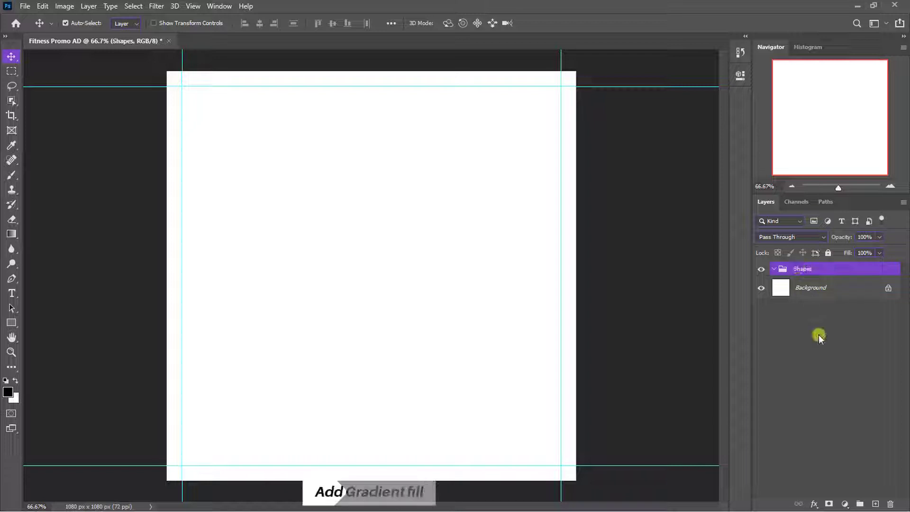
{"action": "left_click", "coordinate": [844, 503]}
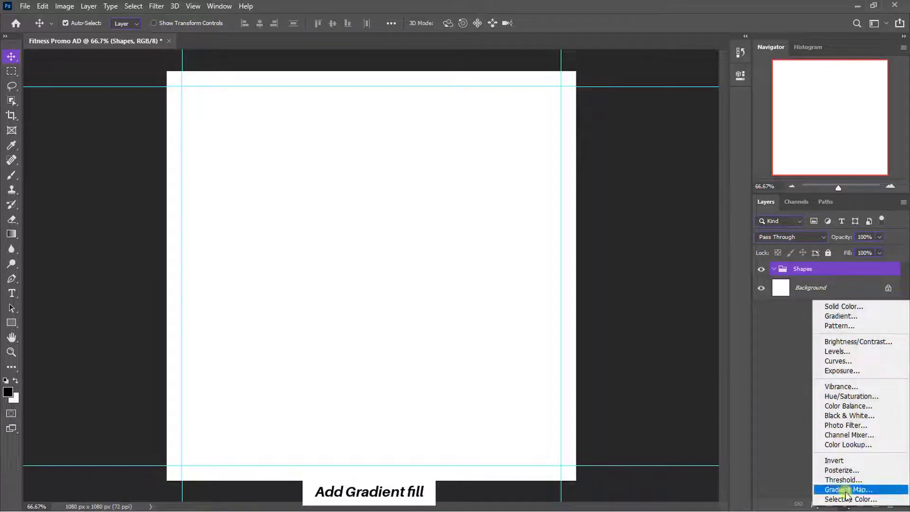
{"action": "left_click", "coordinate": [862, 317]}
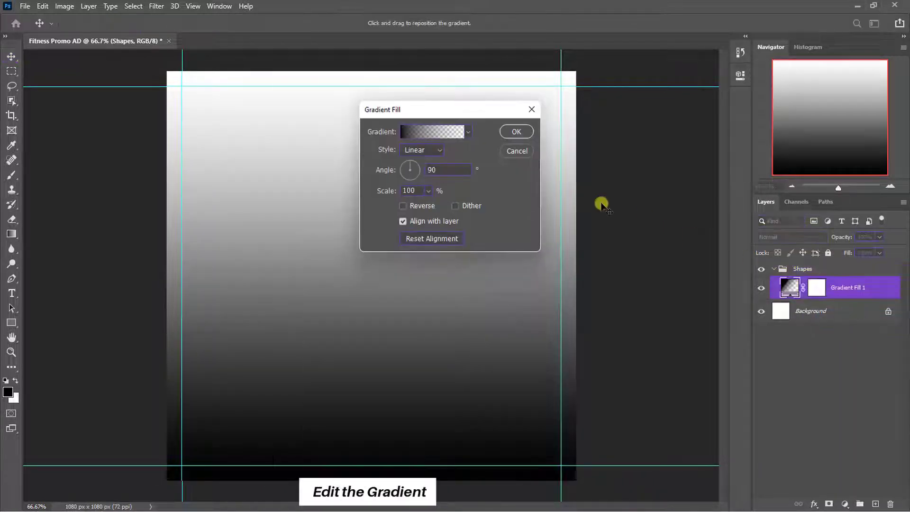
Start from the foreground-to-background gradient preset and set its left stop to dark red #9b1009.
{"action": "left_click", "coordinate": [407, 132]}
{"action": "left_click", "coordinate": [343, 100]}
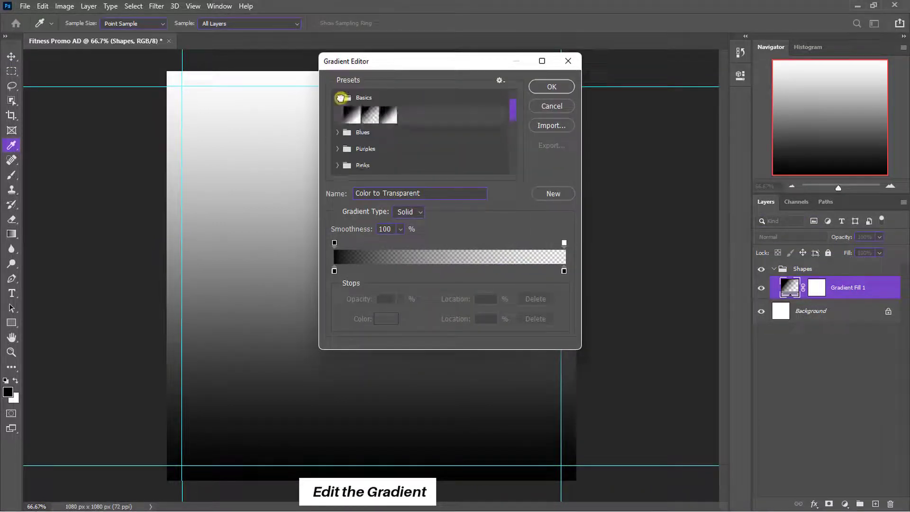
{"action": "left_click", "coordinate": [352, 115]}
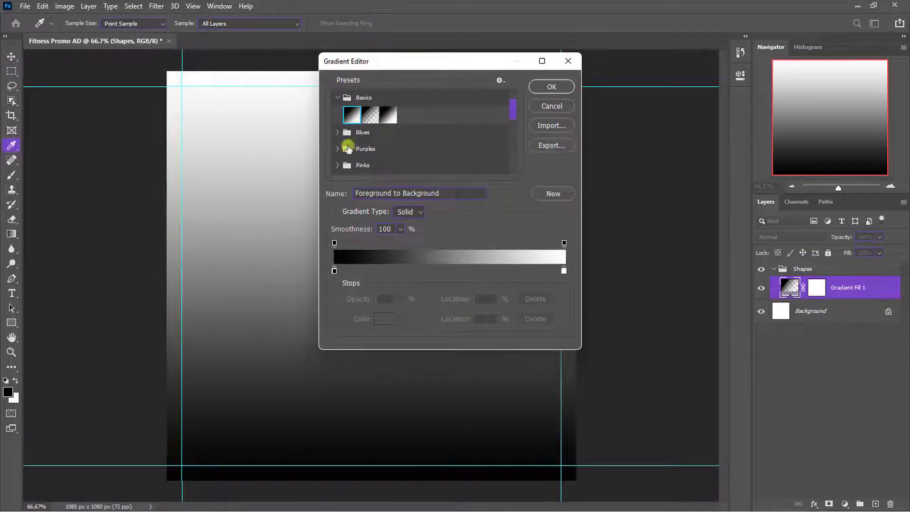
{"action": "left_click", "coordinate": [334, 270]}
{"action": "left_click", "coordinate": [386, 319]}
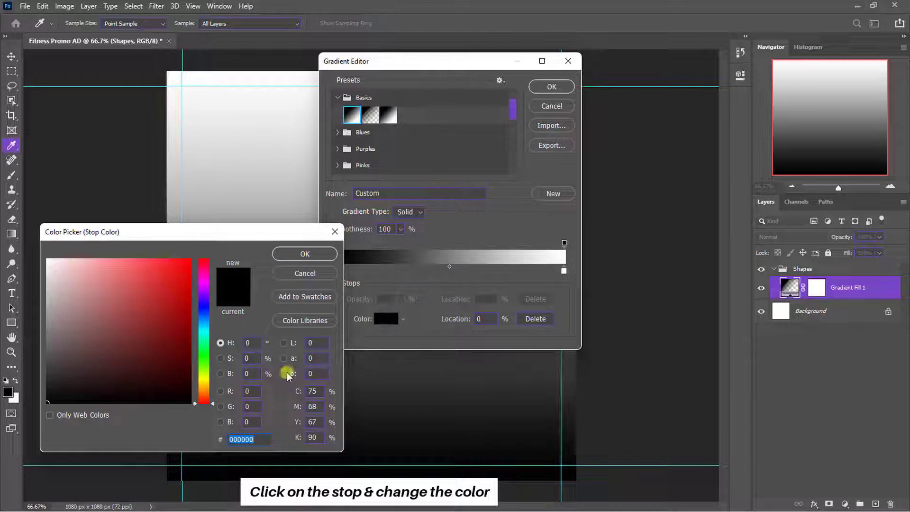
{"action": "type", "text": "9b1009"}
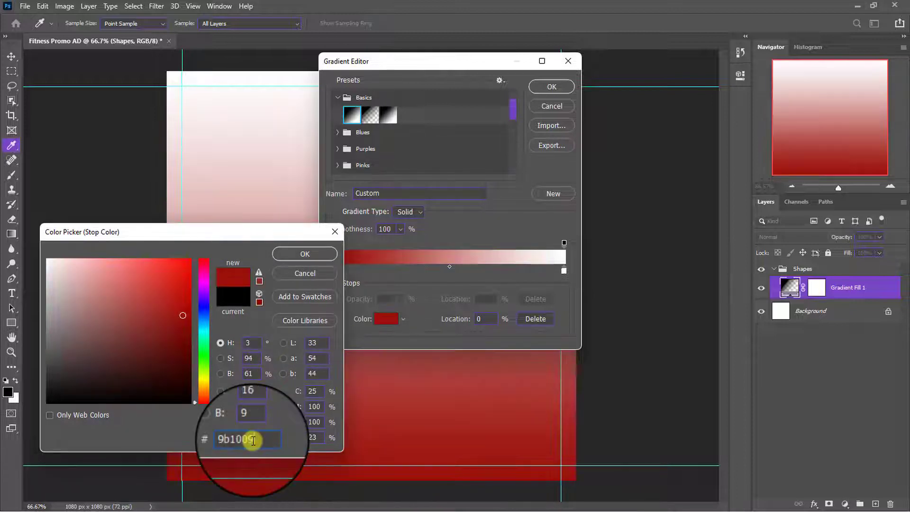
{"action": "left_click", "coordinate": [306, 254]}
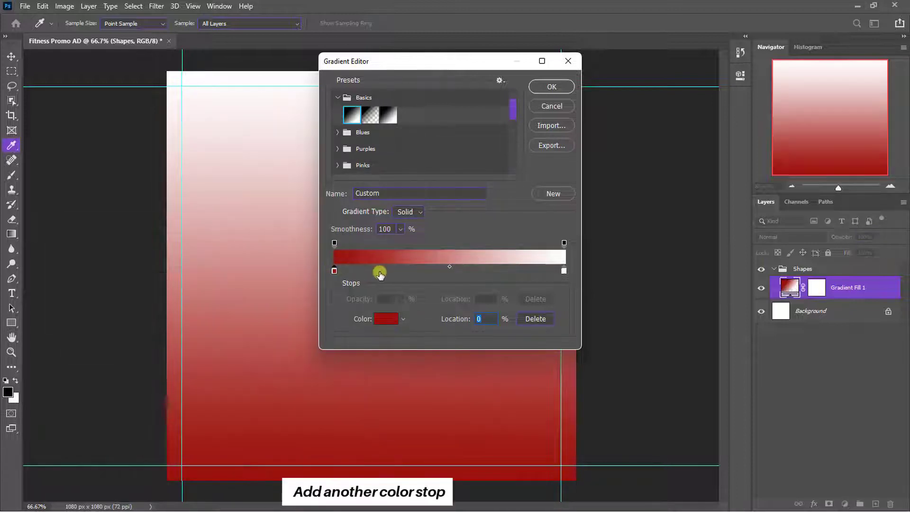
Add a red colour stop at 25% location.
{"action": "left_click", "coordinate": [390, 270]}
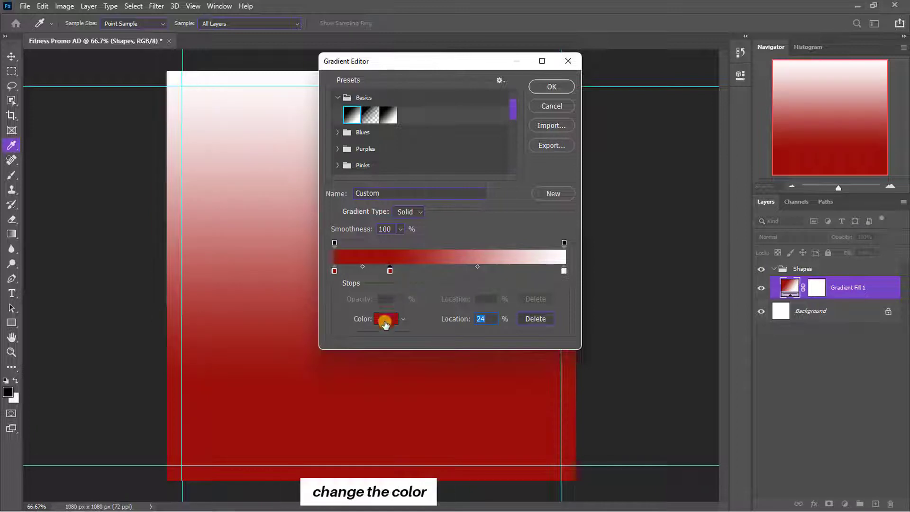
{"action": "left_click", "coordinate": [385, 321]}
{"action": "type", "text": "0a1120"}
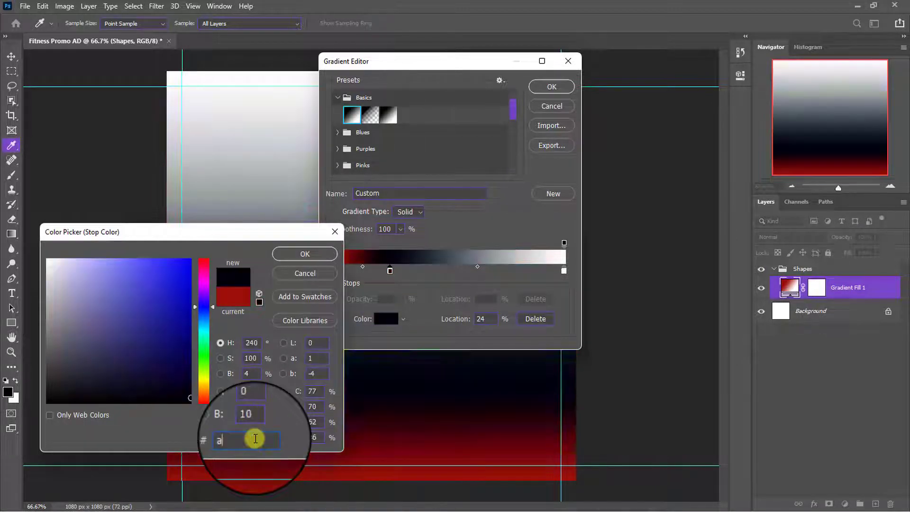
{"action": "type", "text": "9"}
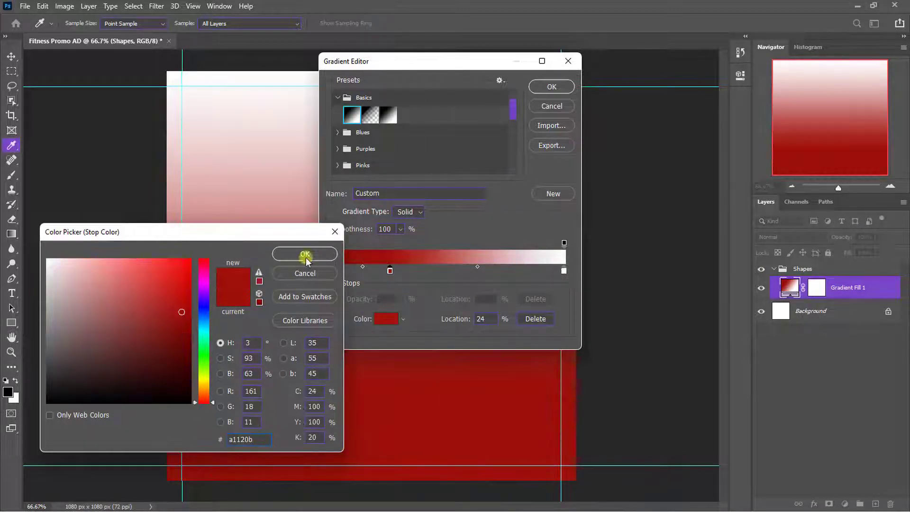
{"action": "left_click", "coordinate": [305, 254]}
{"action": "type", "text": "25"}
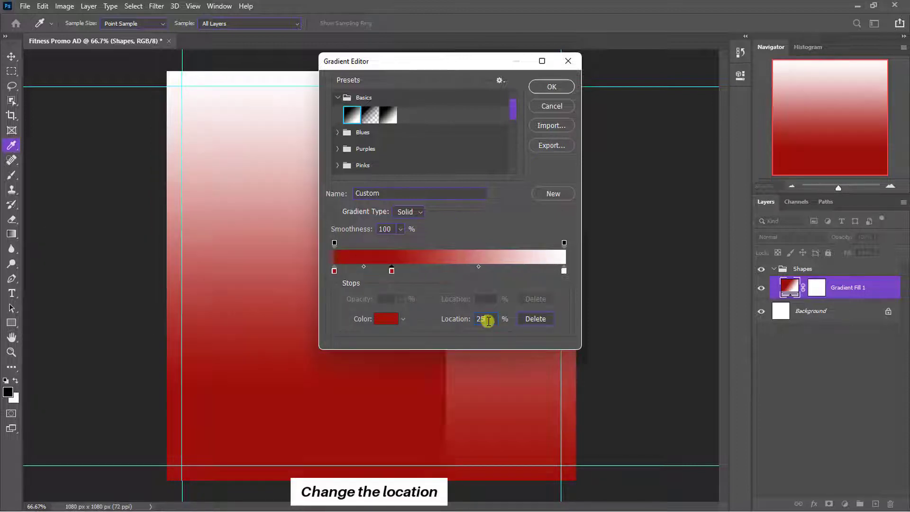
Add a bright red #ed2623 colour stop at 70% location.
{"action": "left_click", "coordinate": [457, 271]}
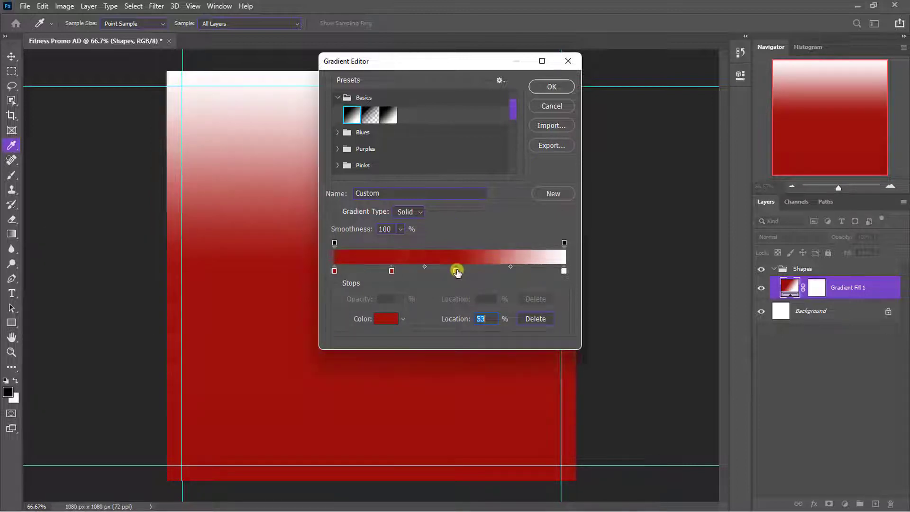
{"action": "left_click", "coordinate": [383, 320]}
{"action": "double_click", "coordinate": [255, 441]}
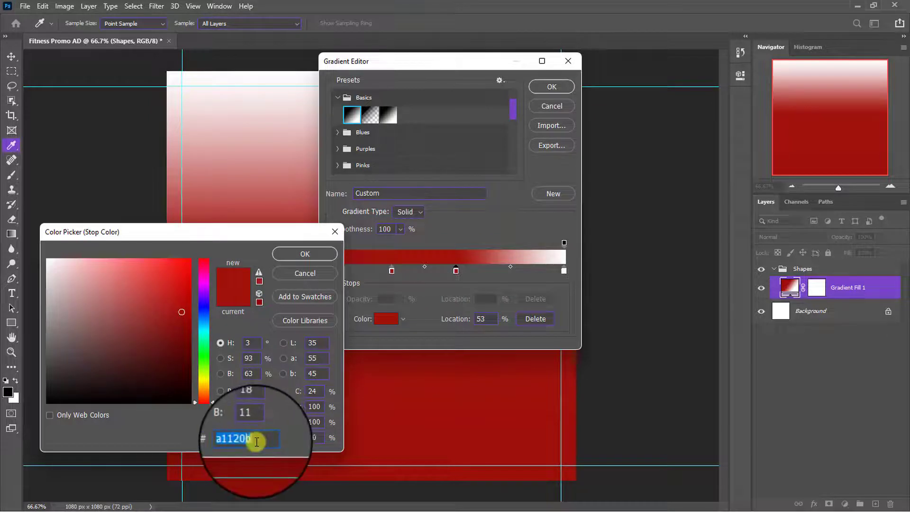
{"action": "type", "text": "ed2623"}
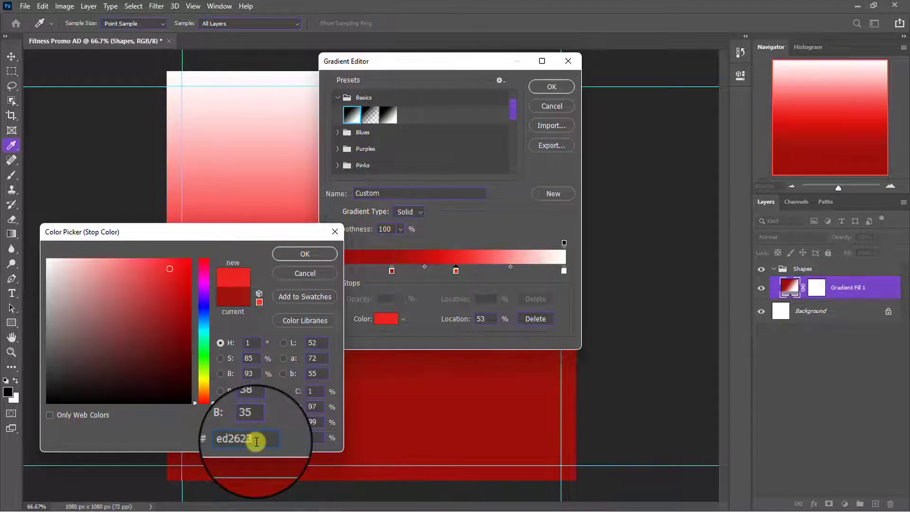
{"action": "left_click", "coordinate": [300, 254]}
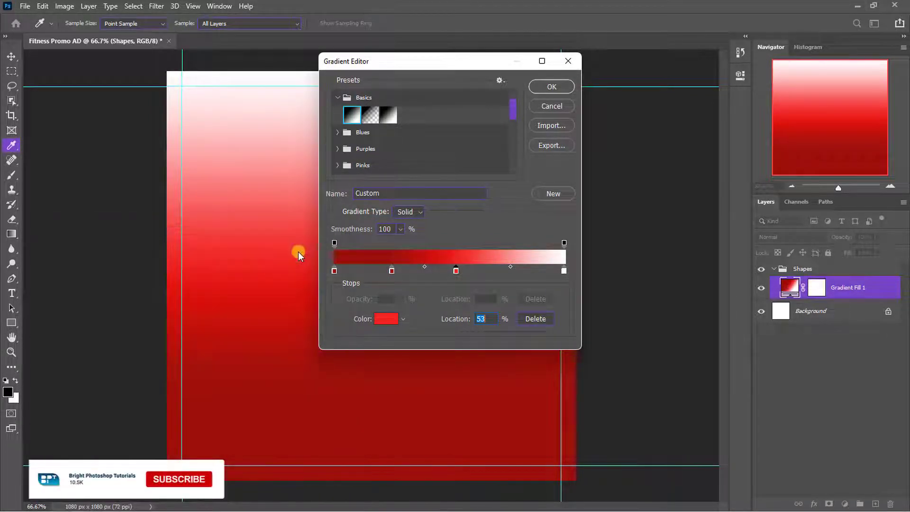
{"action": "type", "text": "70"}
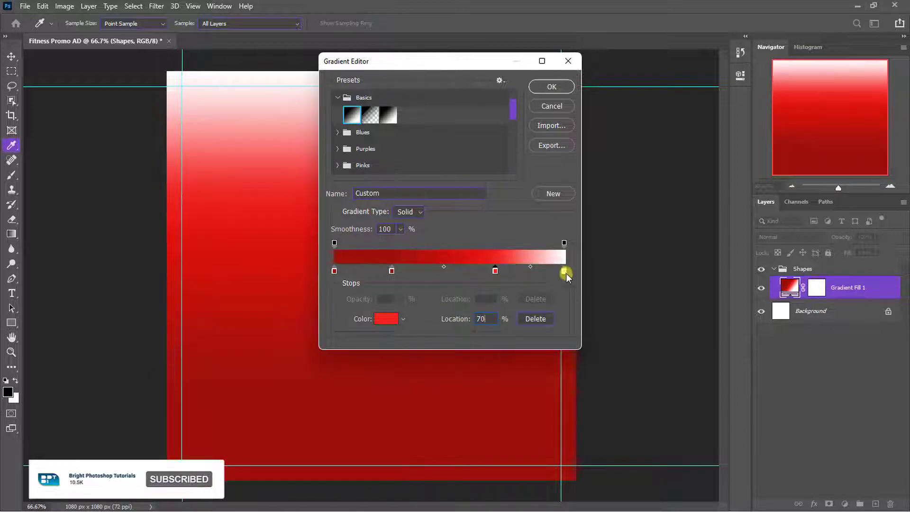
Change the white end stop to red #f12524 and accept the gradient.
{"action": "left_click", "coordinate": [564, 270]}
{"action": "left_click", "coordinate": [386, 319]}
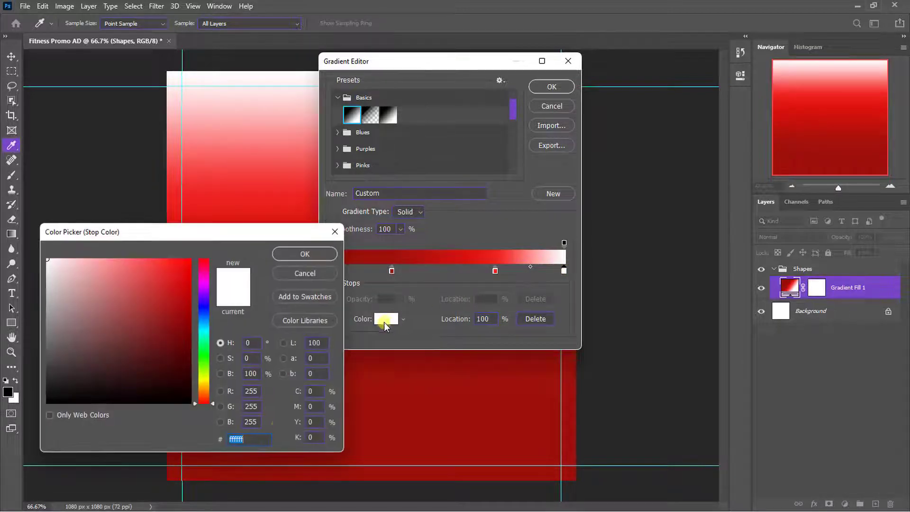
{"action": "left_click", "coordinate": [243, 438]}
{"action": "type", "text": "f12524"}
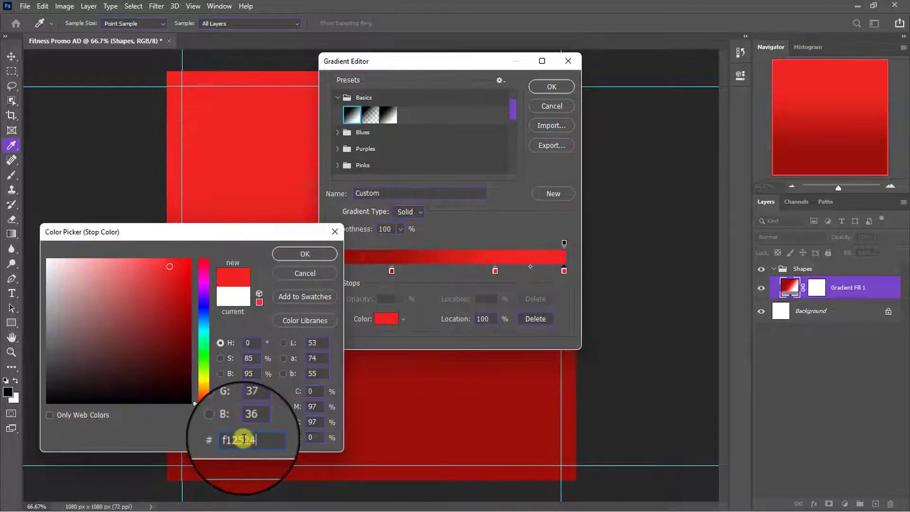
{"action": "left_click", "coordinate": [303, 254]}
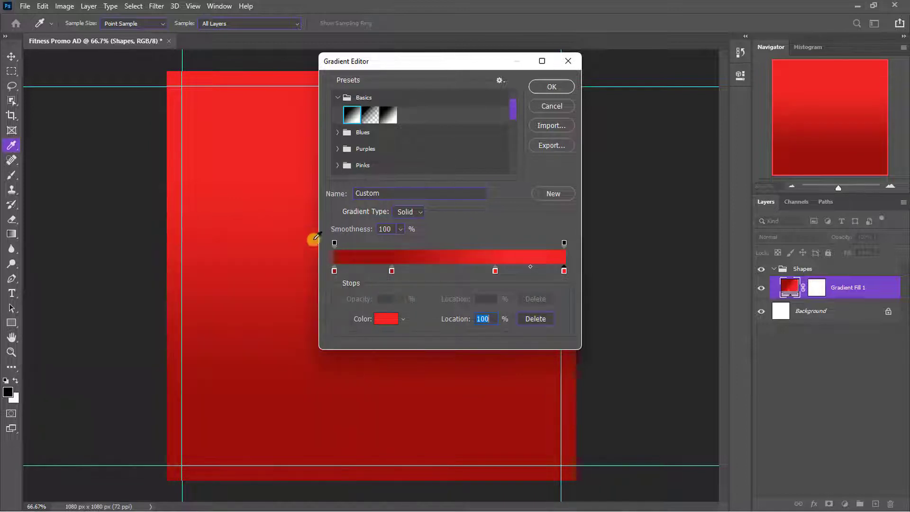
{"action": "left_click", "coordinate": [548, 87]}
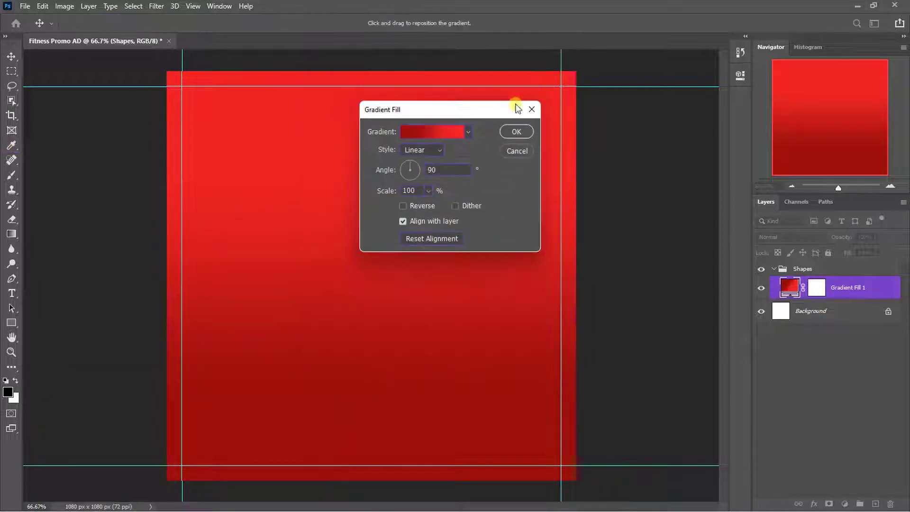
Make the gradient fill radial at 135°, 111% scale, reversed, and apply it.
{"action": "left_click", "coordinate": [435, 151]}
{"action": "left_click", "coordinate": [443, 165]}
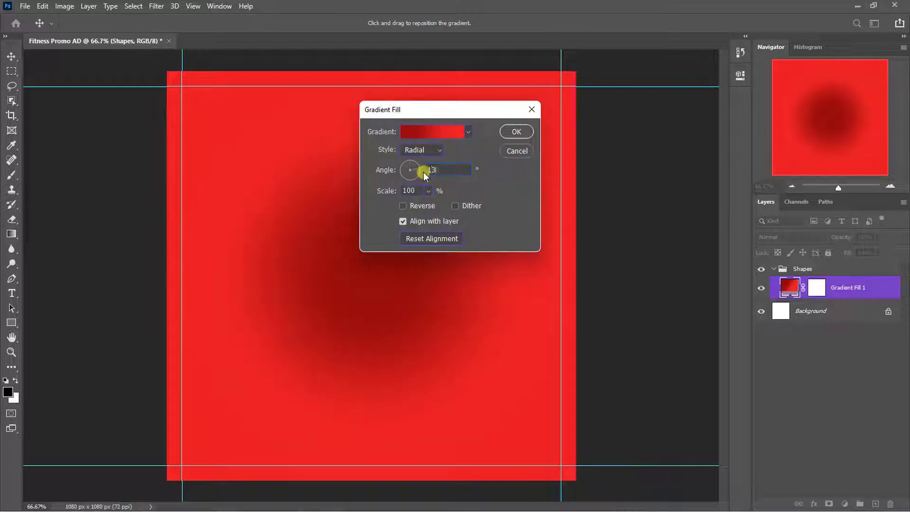
{"action": "type", "text": "5"}
{"action": "double_click", "coordinate": [412, 190]}
{"action": "type", "text": "111"}
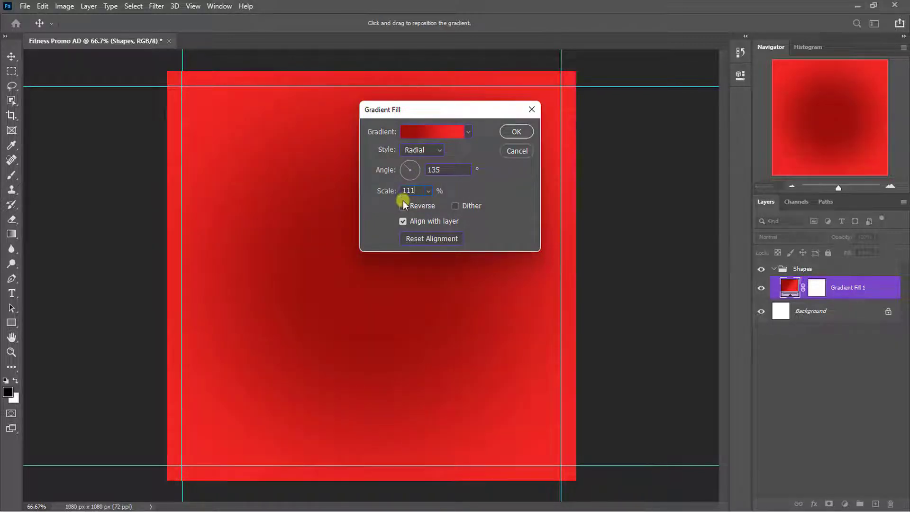
{"action": "left_click", "coordinate": [403, 205]}
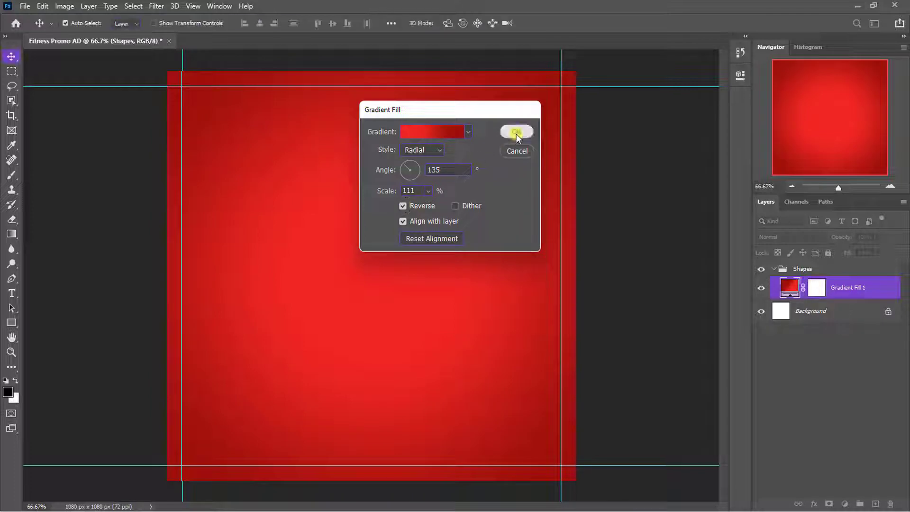
{"action": "left_click", "coordinate": [516, 133]}
{"action": "key", "text": "ctrl+minus"}
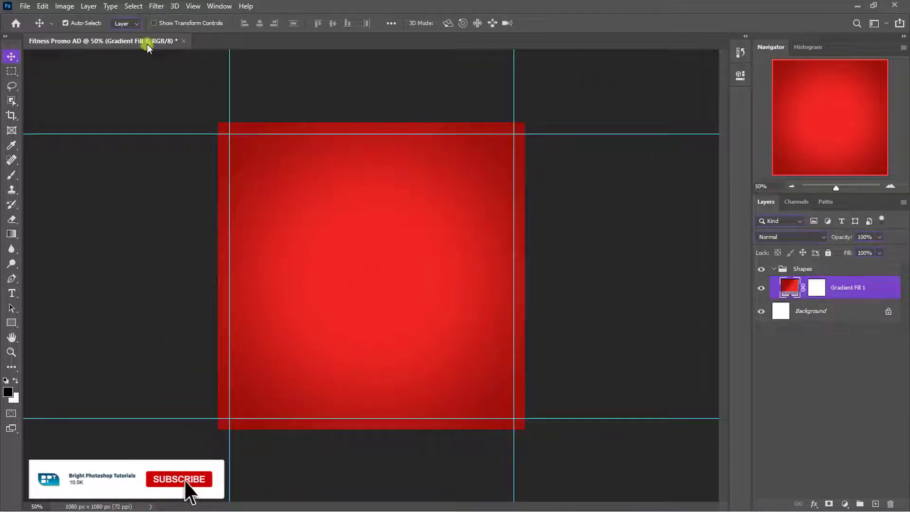
Place the red wave wallpaper image embedded and stretch it vertically to cover the canvas.
{"action": "left_click", "coordinate": [23, 7]}
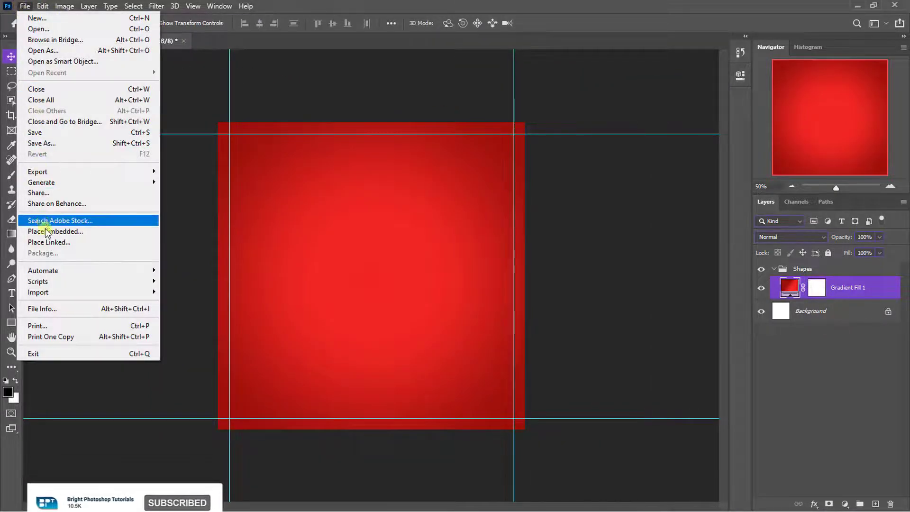
{"action": "left_click", "coordinate": [43, 231]}
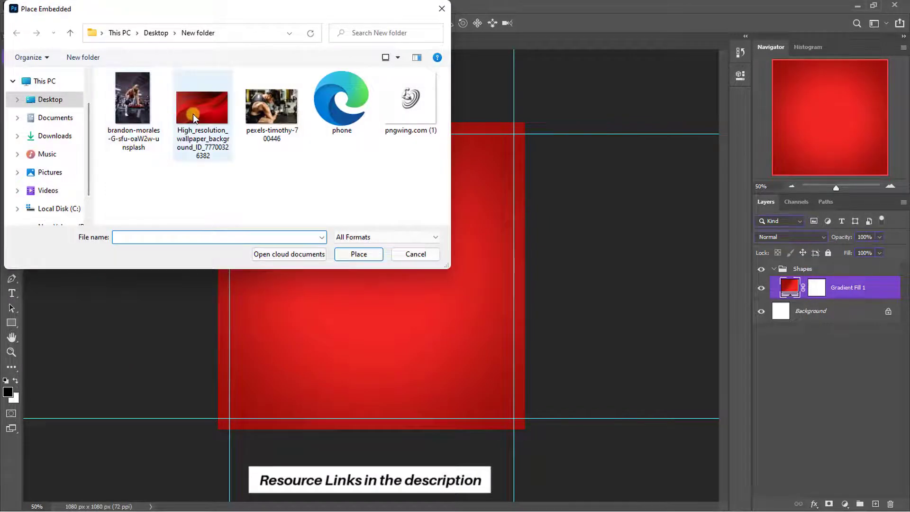
{"action": "left_click", "coordinate": [203, 118]}
{"action": "left_click", "coordinate": [341, 254]}
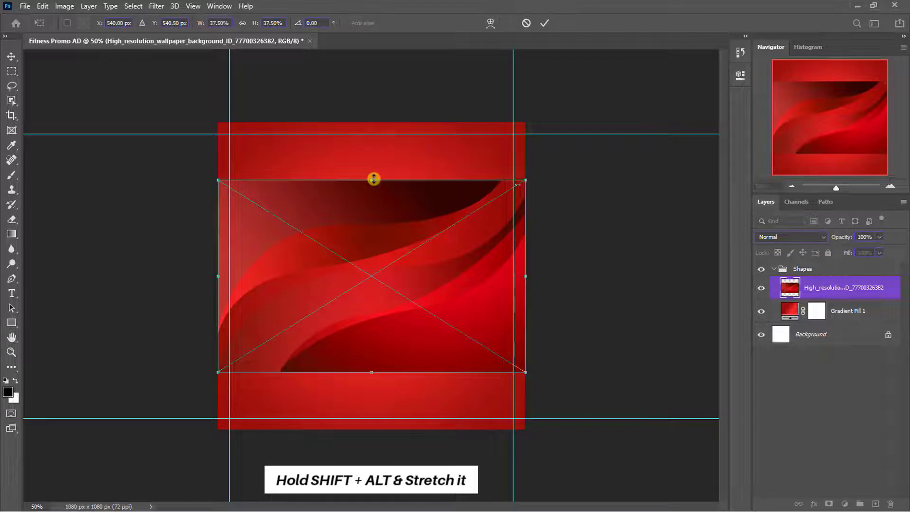
{"action": "left_click_drag", "start_coordinate": [374, 178], "coordinate": [383, 107]}
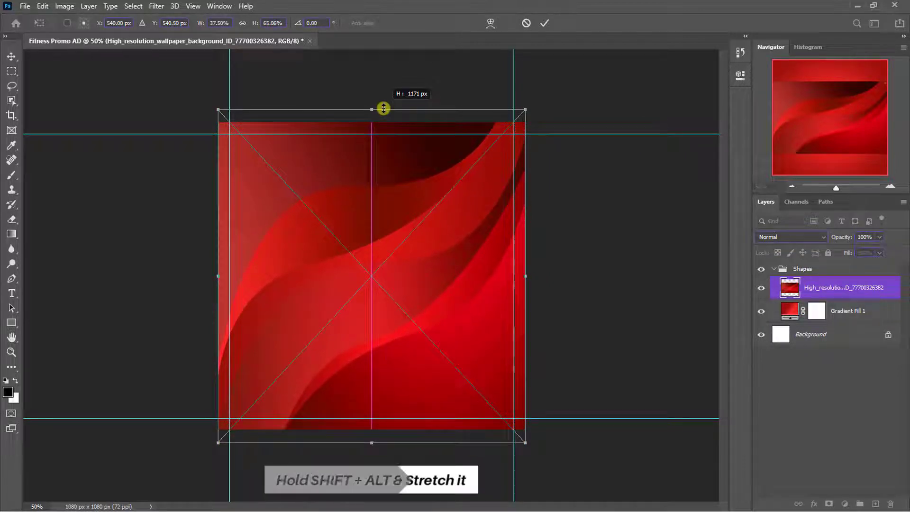
{"action": "left_click", "coordinate": [543, 23]}
Convert the wallpaper layer to a smart object with Multiply blend mode.
{"action": "right_click", "coordinate": [826, 289]}
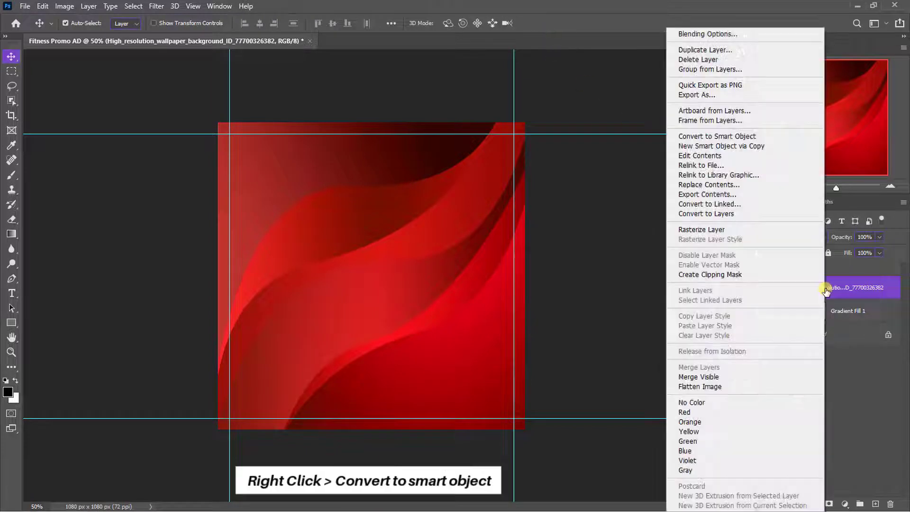
{"action": "left_click", "coordinate": [724, 136]}
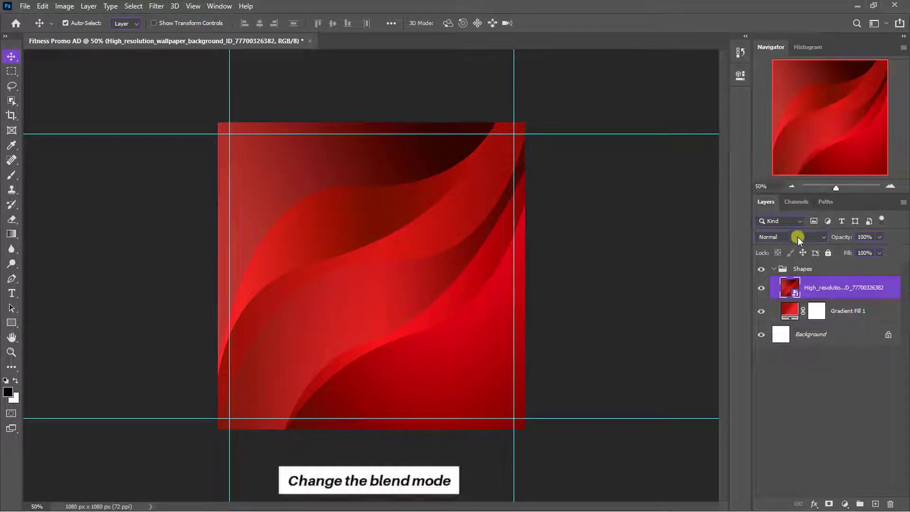
{"action": "left_click", "coordinate": [798, 237]}
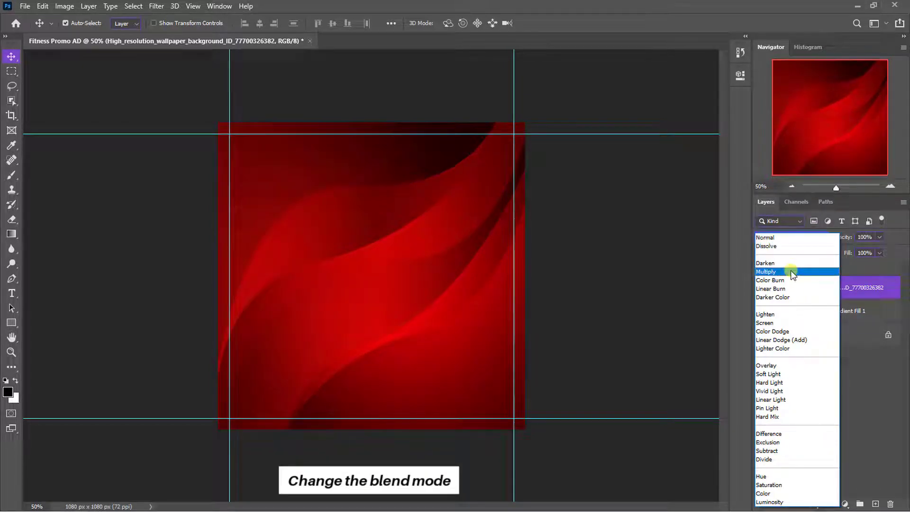
{"action": "left_click", "coordinate": [792, 272]}
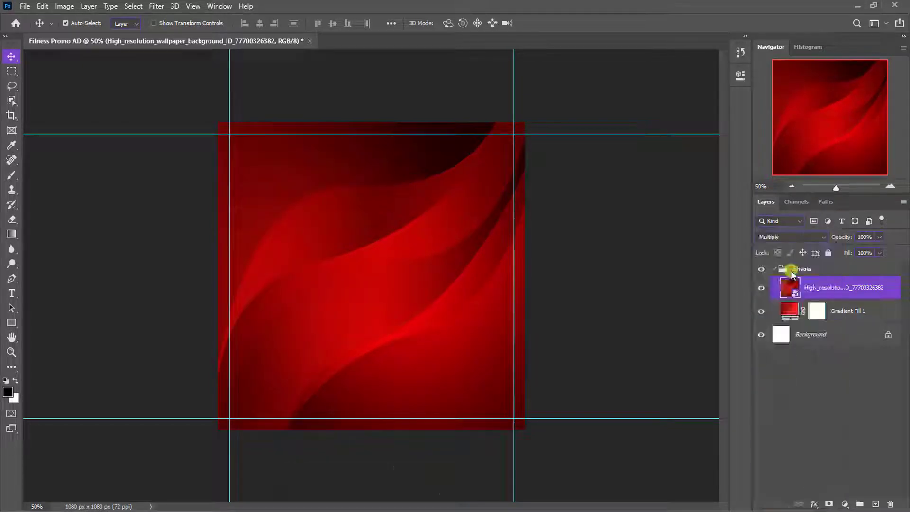
Apply a Motion Blur smart filter at 25° angle, 412 px distance.
{"action": "left_click", "coordinate": [158, 7]}
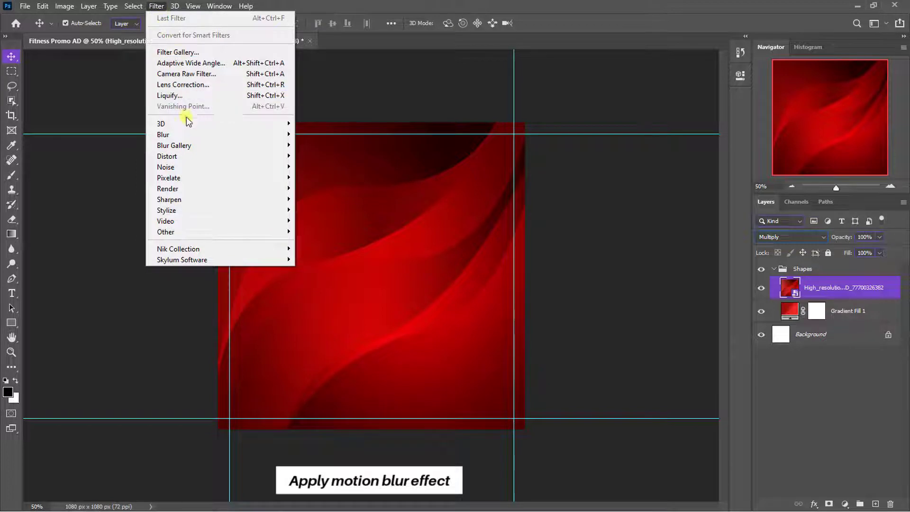
{"action": "mouse_move", "coordinate": [163, 135]}
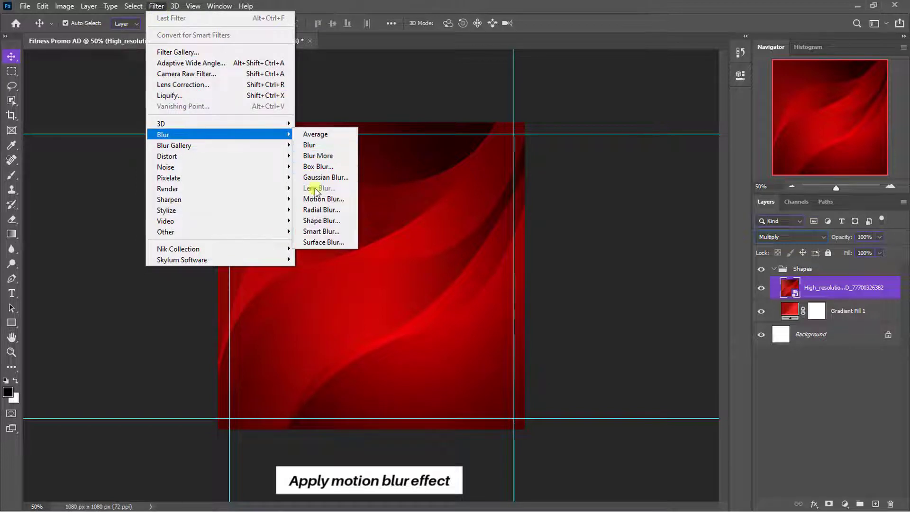
{"action": "left_click", "coordinate": [319, 199]}
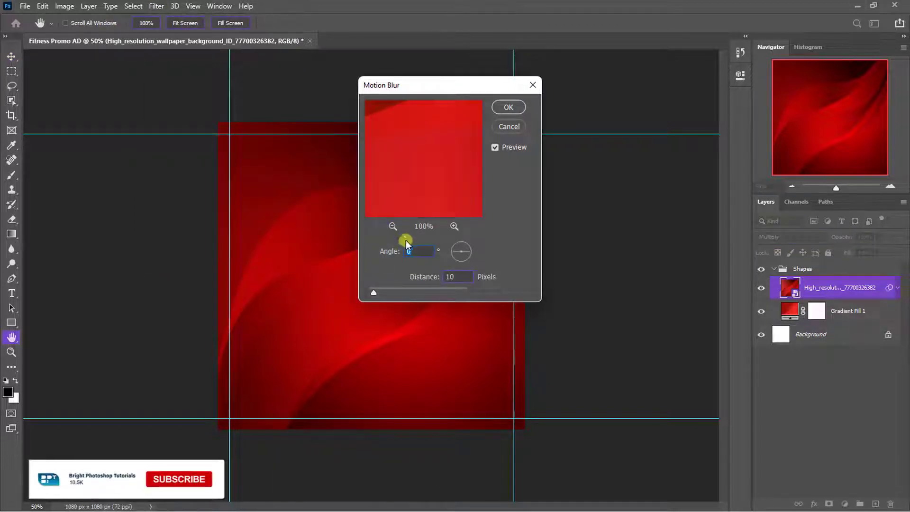
{"action": "type", "text": "25"}
{"action": "left_click", "coordinate": [453, 276]}
{"action": "type", "text": "412"}
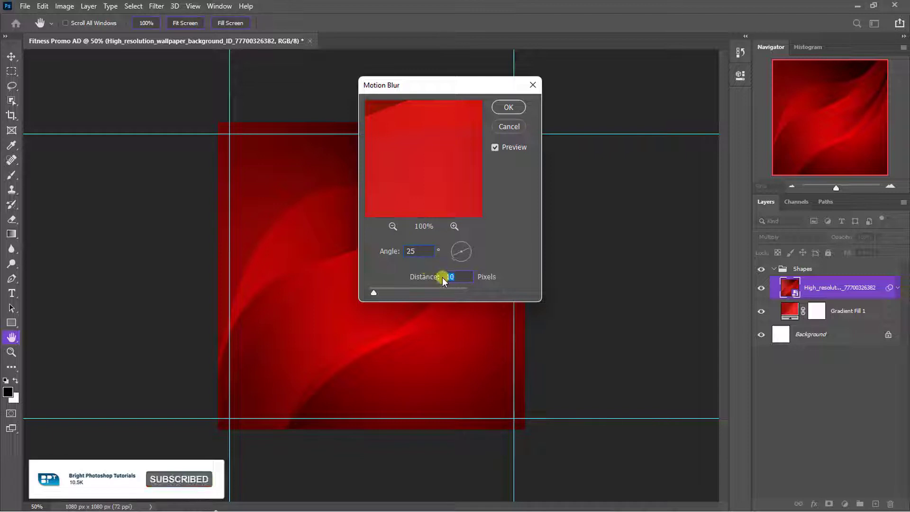
{"action": "left_click", "coordinate": [503, 107]}
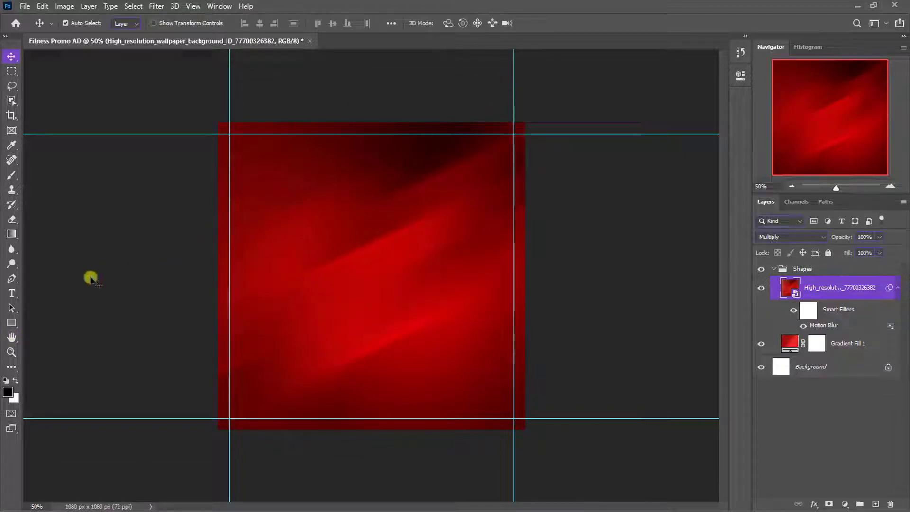
Draw a small dark red #530d01 rounded rectangle at the canvas centre.
{"action": "right_click", "coordinate": [11, 324]}
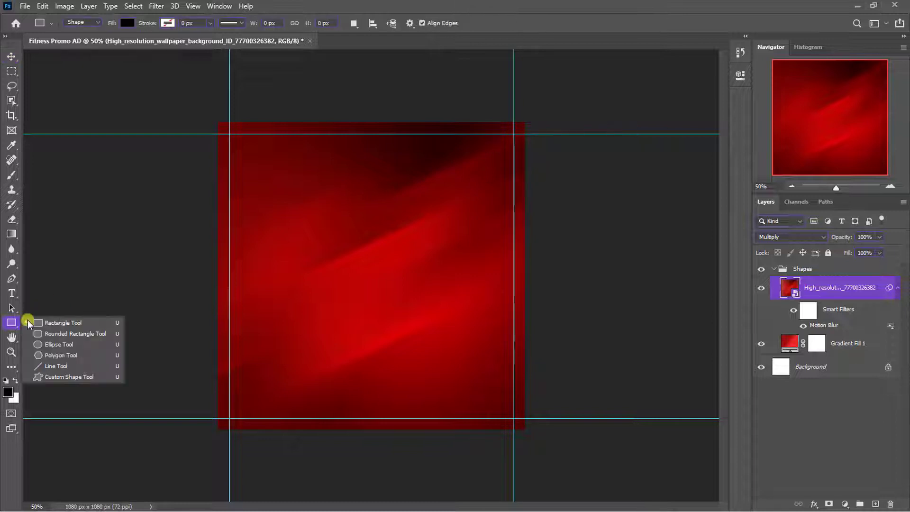
{"action": "left_click", "coordinate": [53, 332]}
{"action": "left_click", "coordinate": [128, 23]}
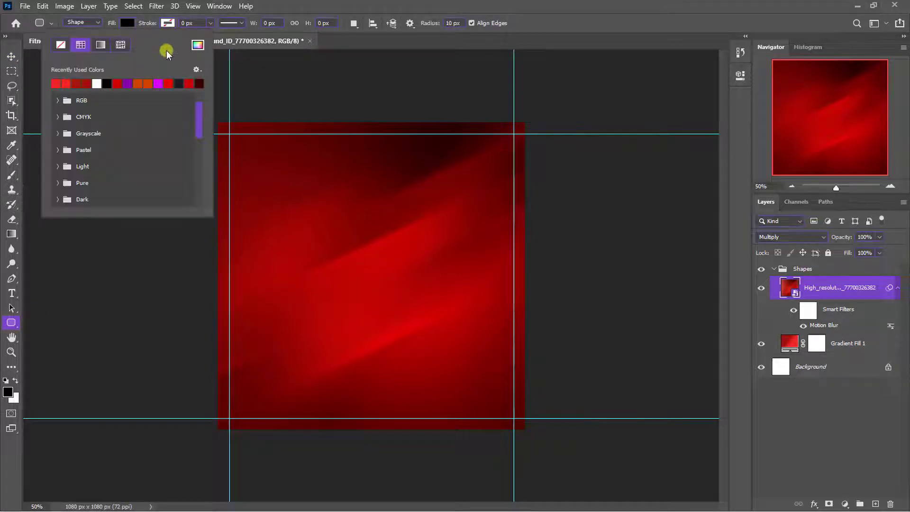
{"action": "left_click", "coordinate": [196, 48]}
{"action": "type", "text": "530d01"}
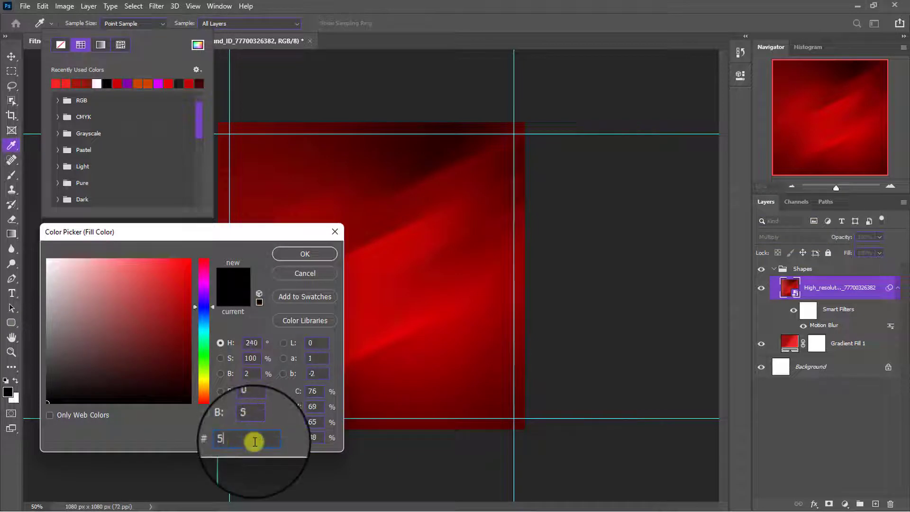
{"action": "left_click", "coordinate": [290, 261]}
{"action": "left_click", "coordinate": [372, 266]}
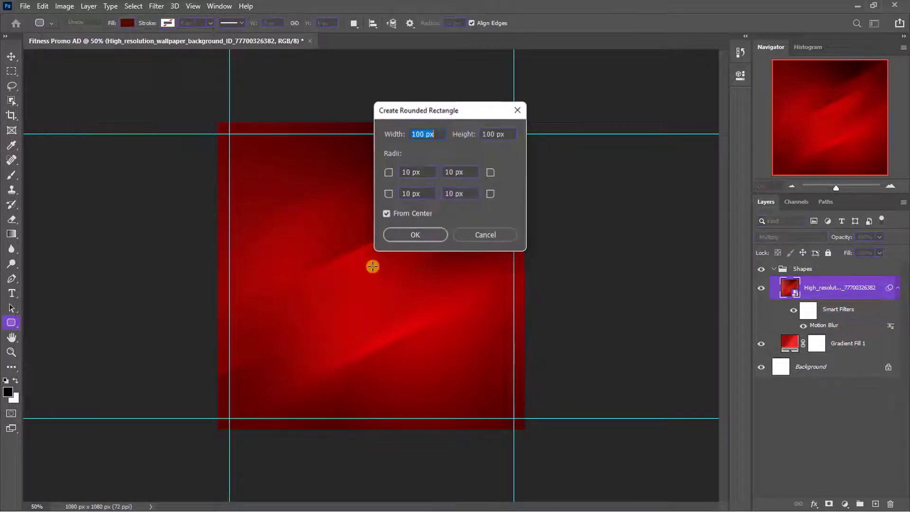
{"action": "left_click", "coordinate": [410, 236]}
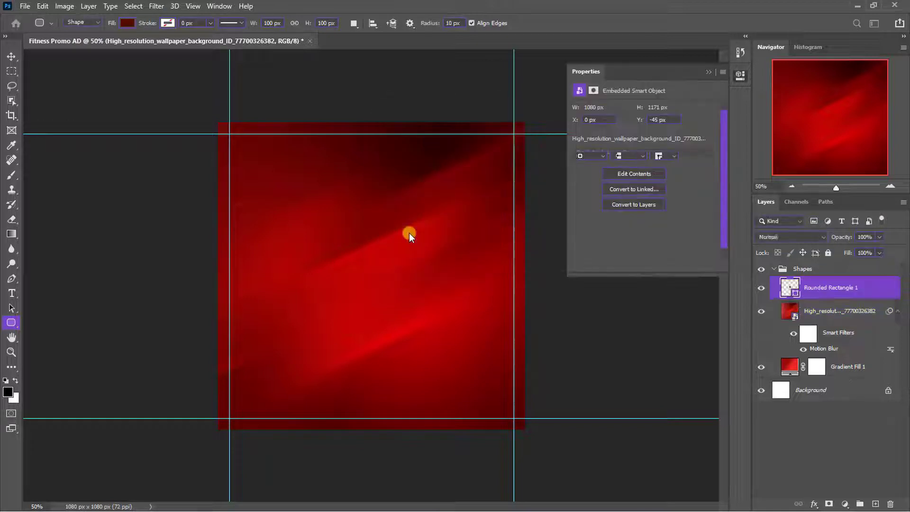
Enlarge the square, round its corners more, and move it to the upper right.
{"action": "key", "text": "ctrl+t"}
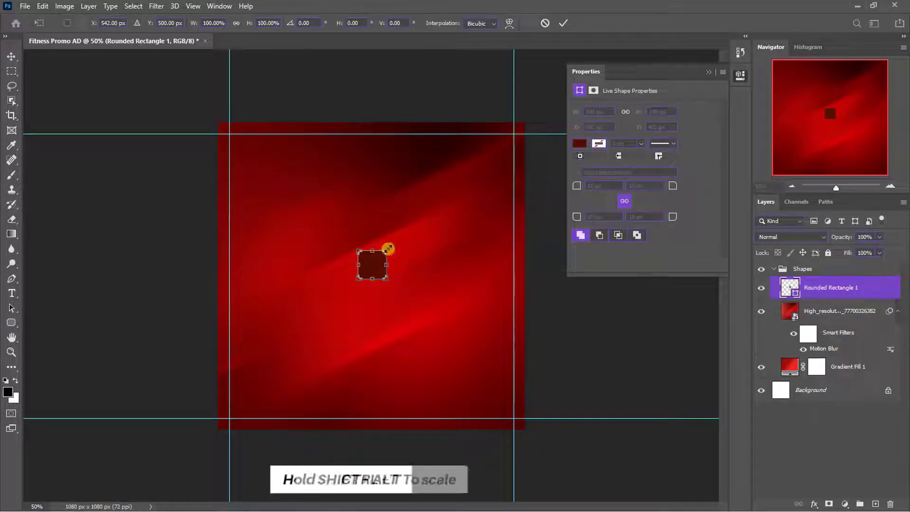
{"action": "left_click_drag", "start_coordinate": [387, 250], "coordinate": [481, 196]}
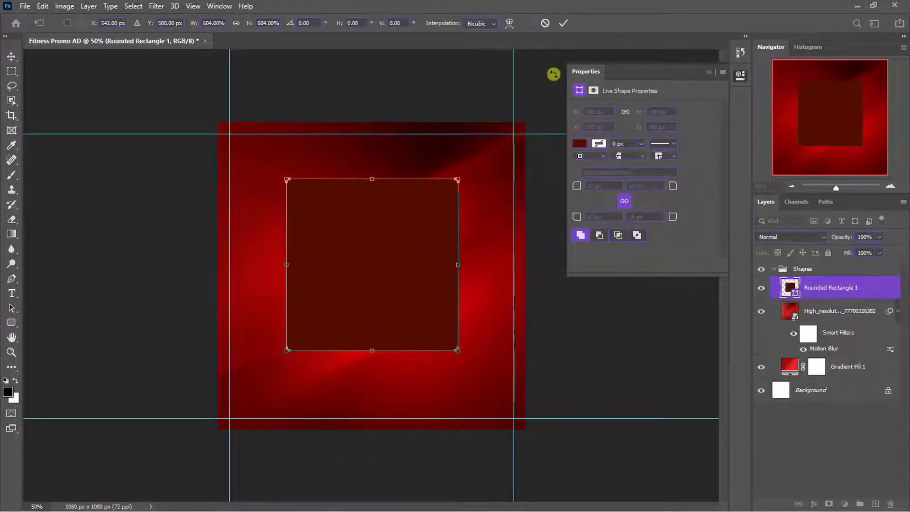
{"action": "left_click", "coordinate": [562, 24]}
{"action": "mouse_move", "coordinate": [577, 186]}
{"action": "left_mouse_down"}
{"action": "mouse_move", "coordinate": [622, 188]}
{"action": "mouse_move", "coordinate": [631, 178]}
{"action": "left_mouse_up"}
{"action": "key", "text": "ctrl+plus"}
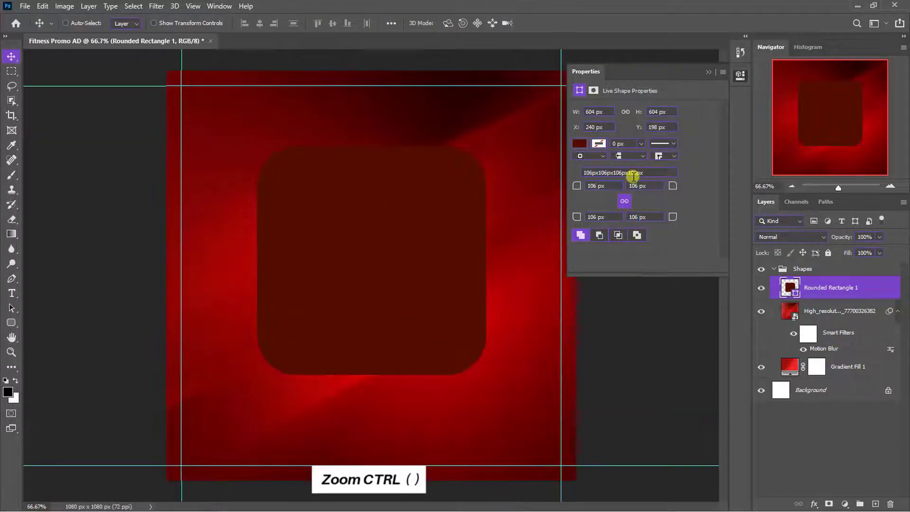
{"action": "key", "text": "ctrl+minus"}
{"action": "left_click", "coordinate": [707, 71]}
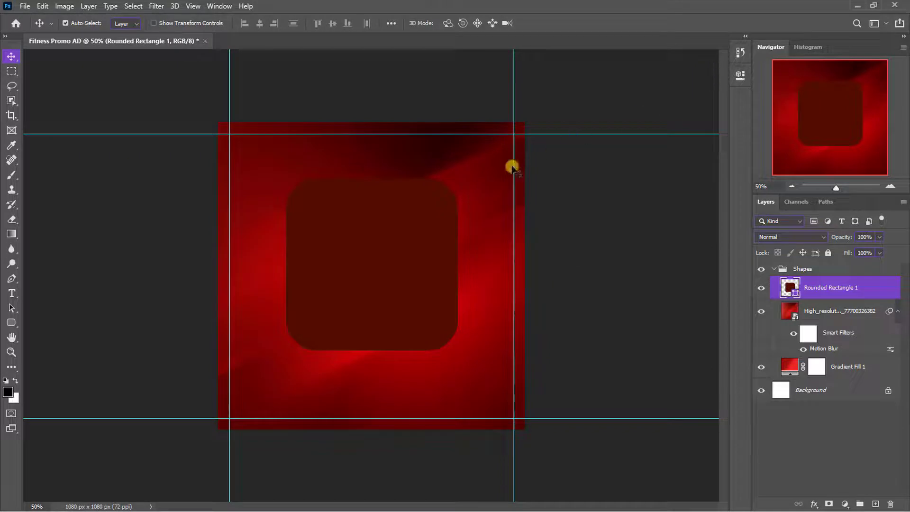
{"action": "left_click_drag", "start_coordinate": [415, 240], "coordinate": [532, 148]}
Rotate the rounded rectangle about 20° and scale it up around its centre.
{"action": "key", "text": "ctrl+t"}
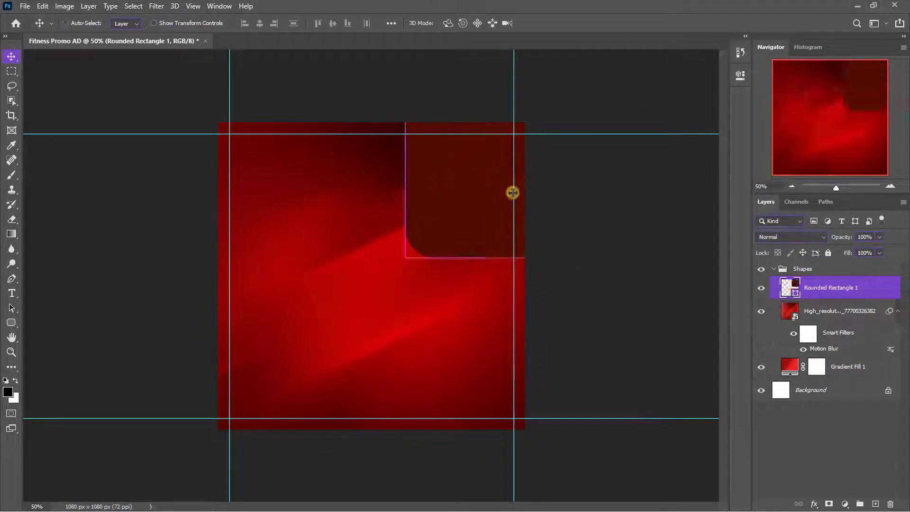
{"action": "left_click_drag", "start_coordinate": [588, 83], "coordinate": [594, 126]}
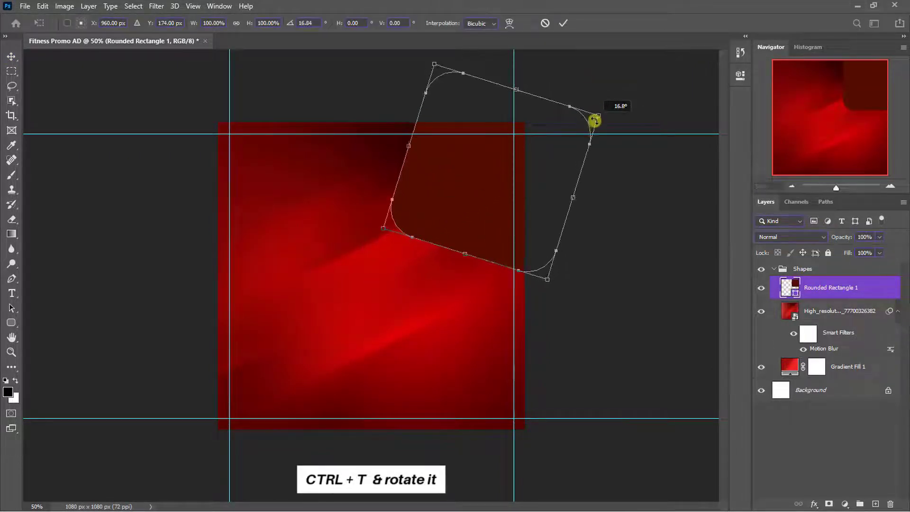
{"action": "left_click_drag", "start_coordinate": [541, 283], "coordinate": [555, 324]}
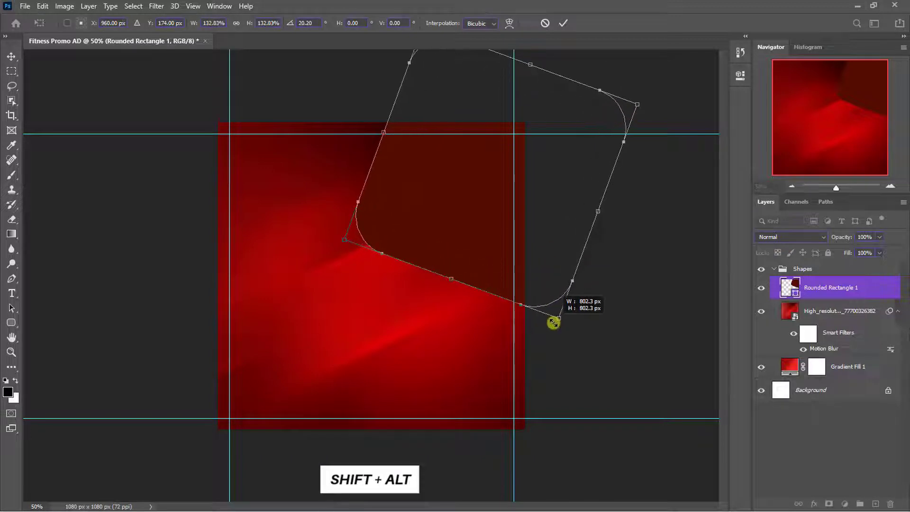
{"action": "left_click_drag", "start_coordinate": [480, 217], "coordinate": [491, 234]}
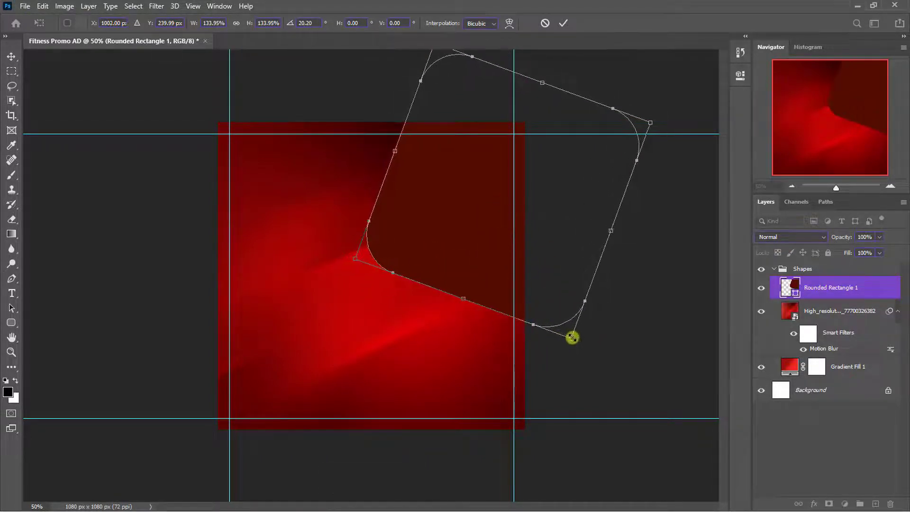
{"action": "left_click_drag", "start_coordinate": [572, 337], "coordinate": [560, 322]}
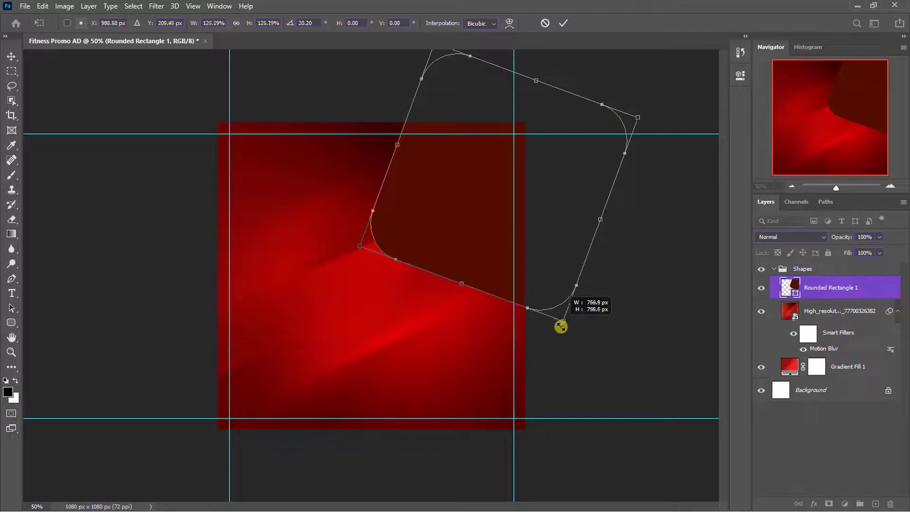
{"action": "left_click", "coordinate": [563, 23]}
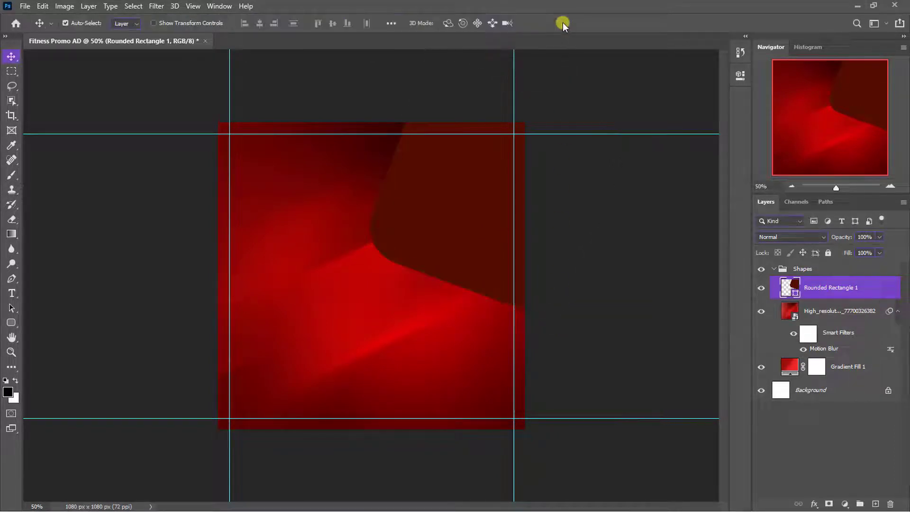
Add an Outer Glow with 100% opacity and colour #e80303.
{"action": "left_click", "coordinate": [813, 504]}
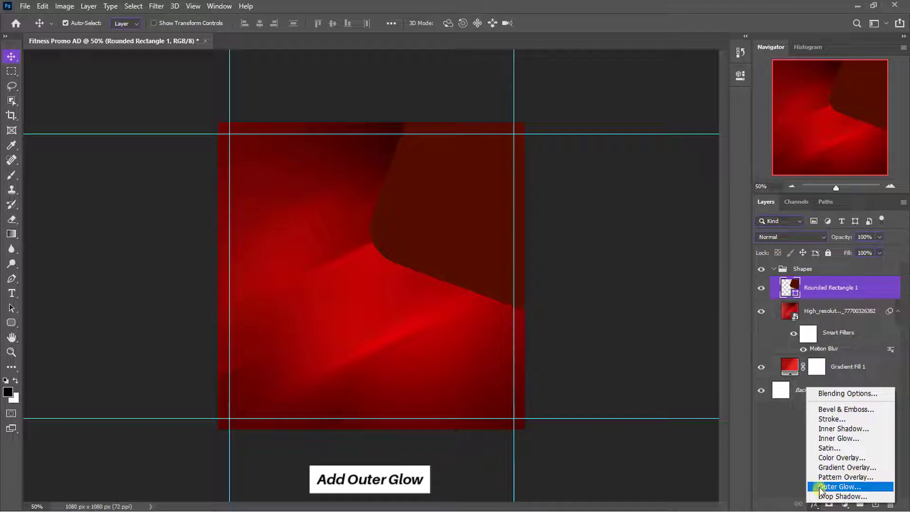
{"action": "left_click", "coordinate": [820, 488]}
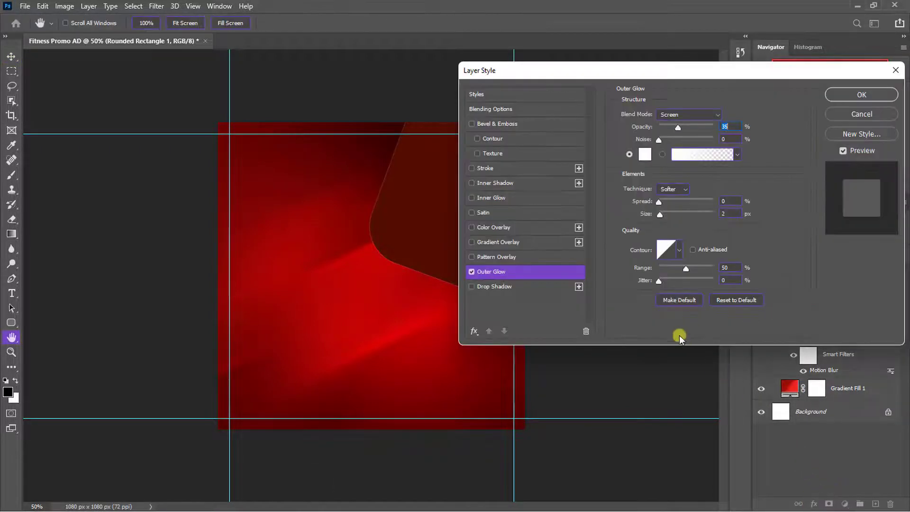
{"action": "double_click", "coordinate": [725, 124]}
{"action": "key", "text": "ctrl+plus"}
{"action": "type", "text": "100"}
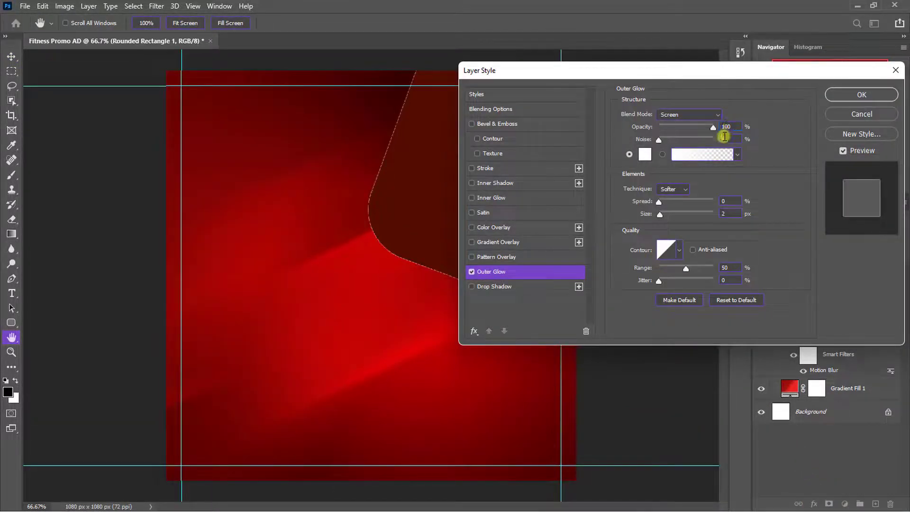
{"action": "left_click", "coordinate": [645, 154]}
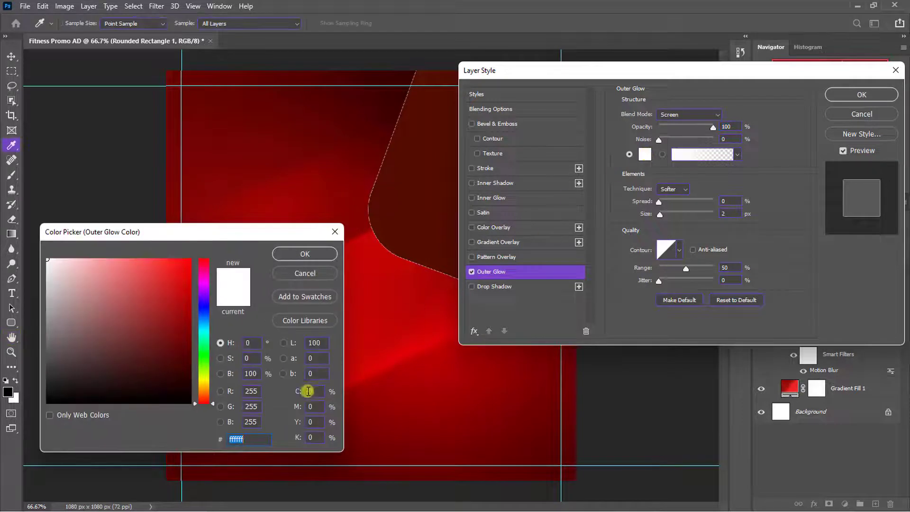
{"action": "type", "text": "e80303"}
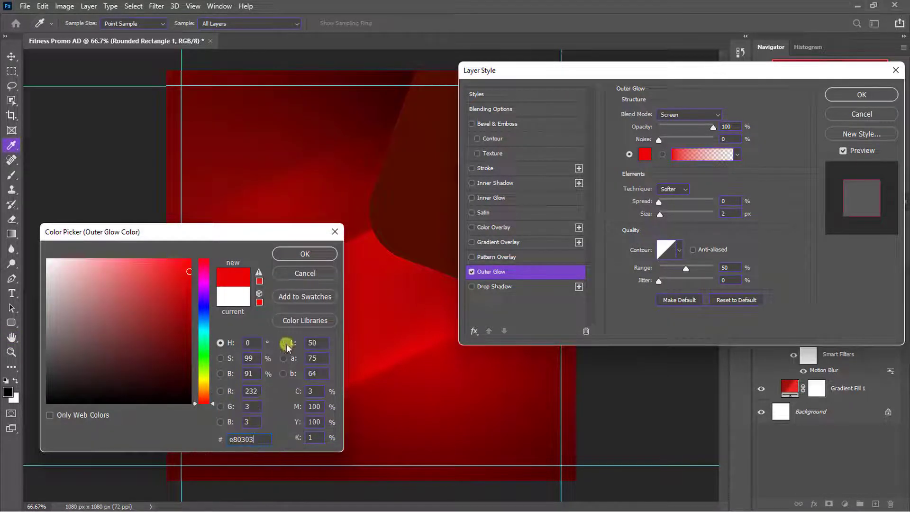
{"action": "left_click", "coordinate": [312, 256]}
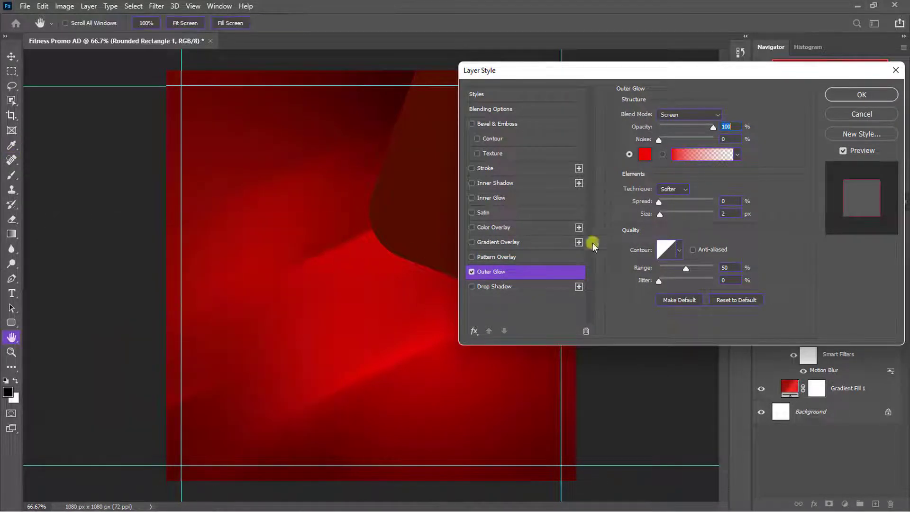
Set the glow size to 81 px, contour Cone - Inverted, range 38%.
{"action": "double_click", "coordinate": [725, 213]}
{"action": "type", "text": "81"}
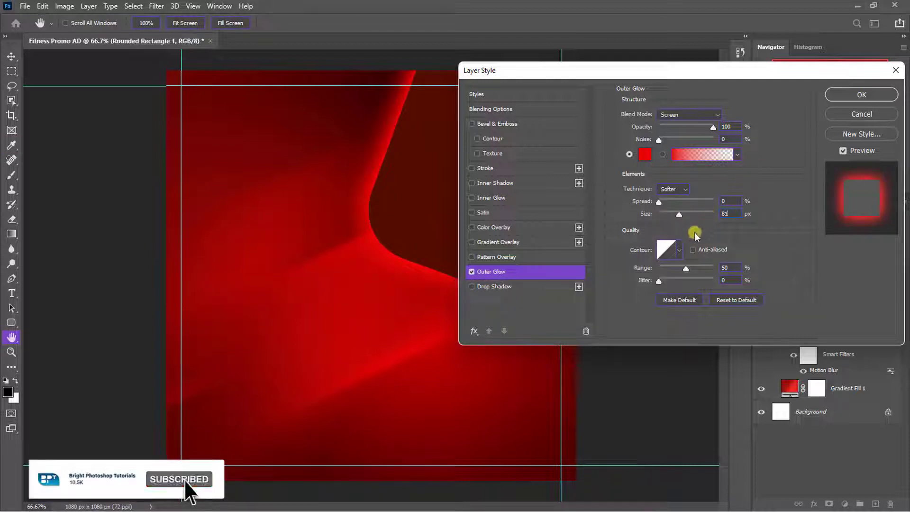
{"action": "left_click", "coordinate": [666, 250]}
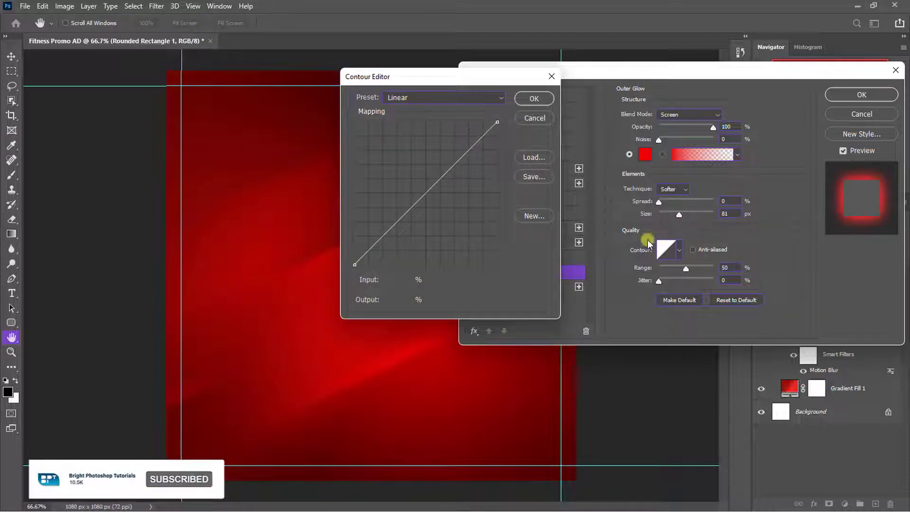
{"action": "left_click", "coordinate": [498, 99]}
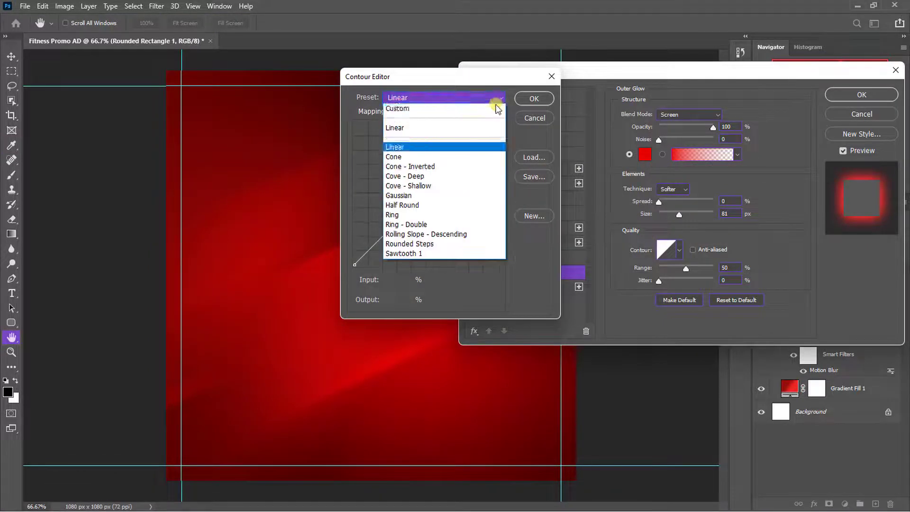
{"action": "left_click", "coordinate": [473, 166]}
{"action": "left_click", "coordinate": [532, 99]}
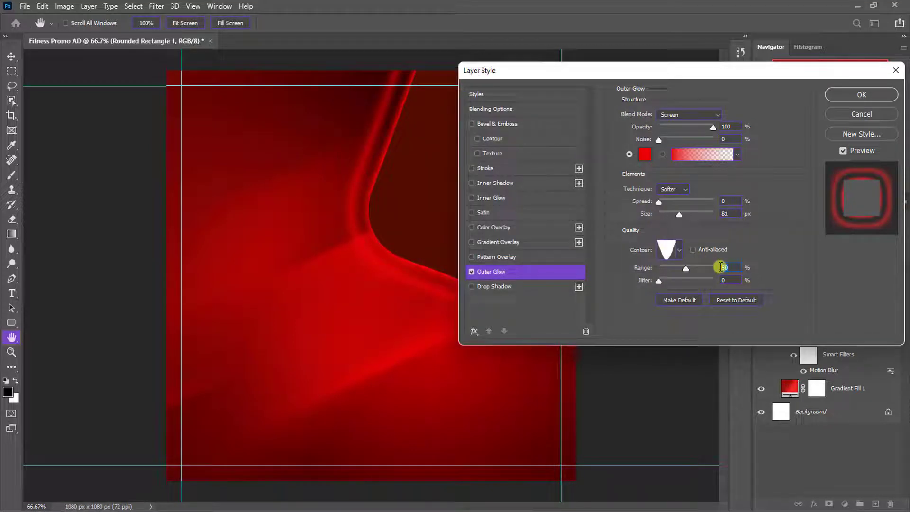
{"action": "type", "text": "38"}
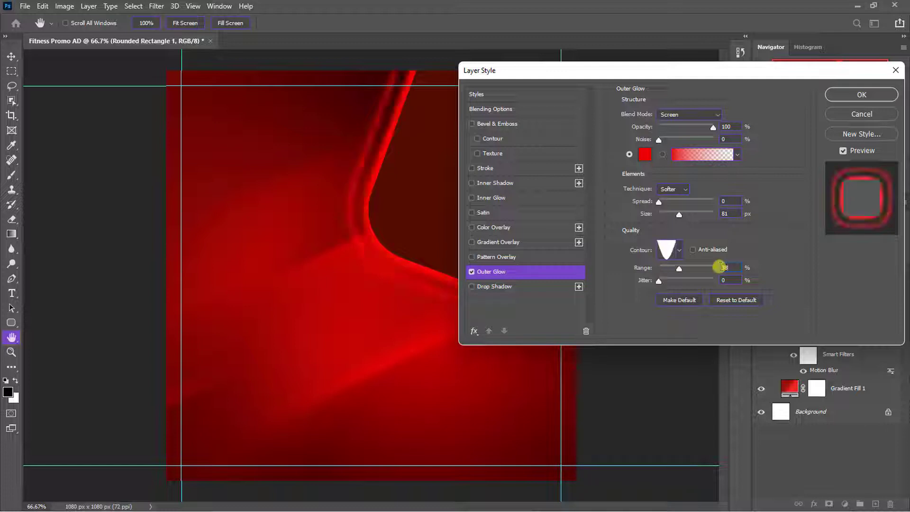
Duplicate the glowing rectangle, move the copy lower left and shrink it to about 70%.
{"action": "left_click", "coordinate": [847, 94]}
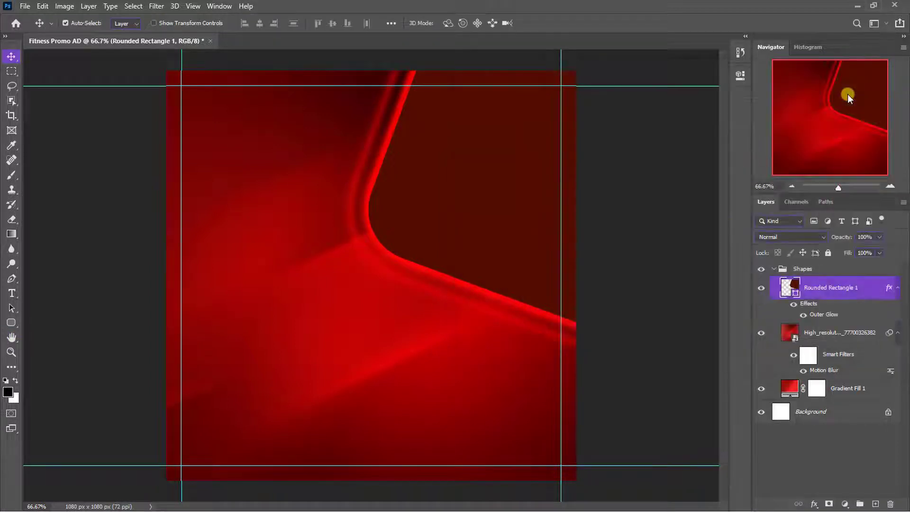
{"action": "key", "text": "ctrl+minus"}
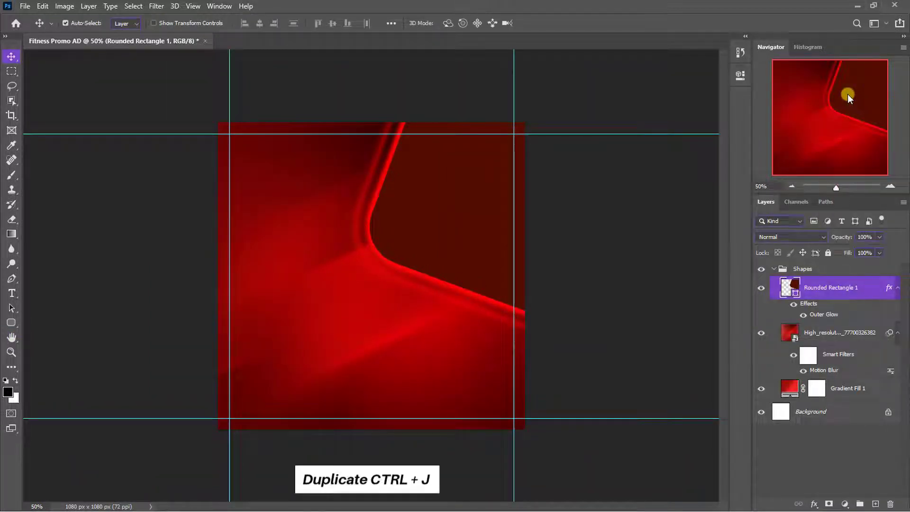
{"action": "key", "text": "ctrl+j"}
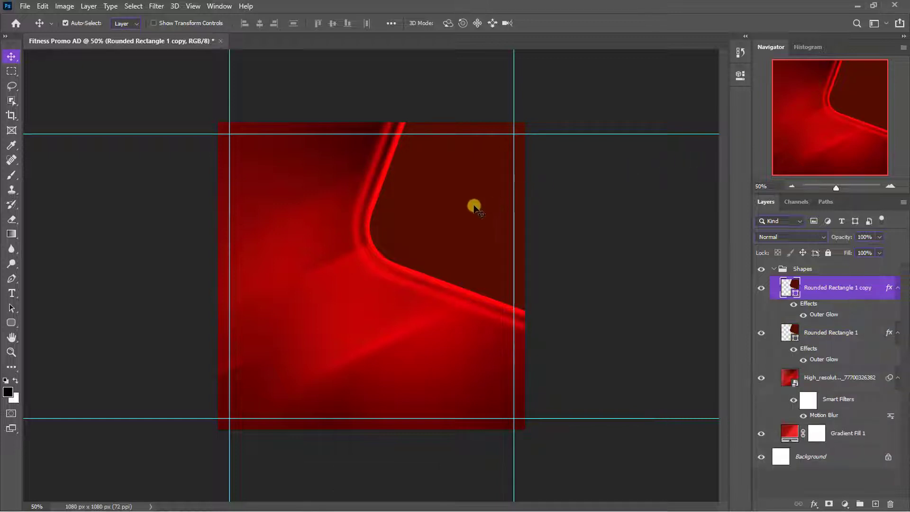
{"action": "mouse_move", "coordinate": [473, 205]}
{"action": "left_mouse_down"}
{"action": "mouse_move", "coordinate": [295, 292]}
{"action": "mouse_move", "coordinate": [305, 343]}
{"action": "left_mouse_up"}
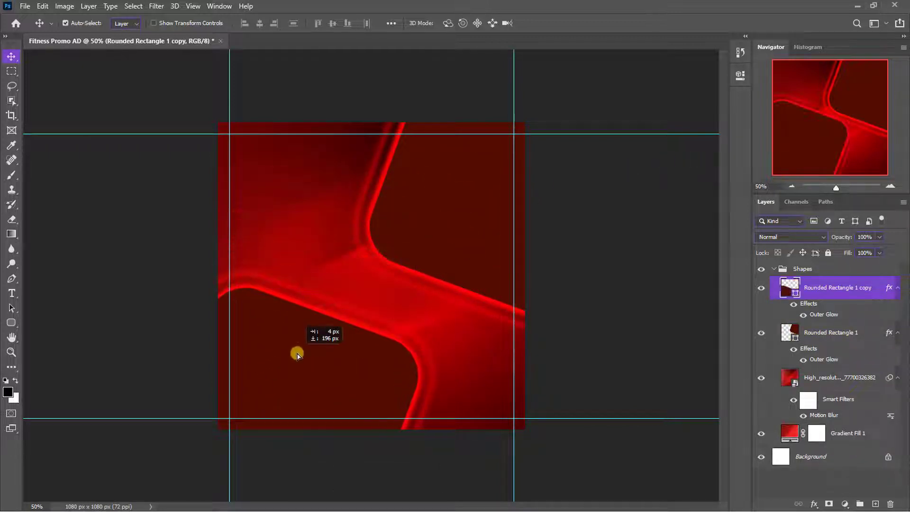
{"action": "key", "text": "ctrl+t"}
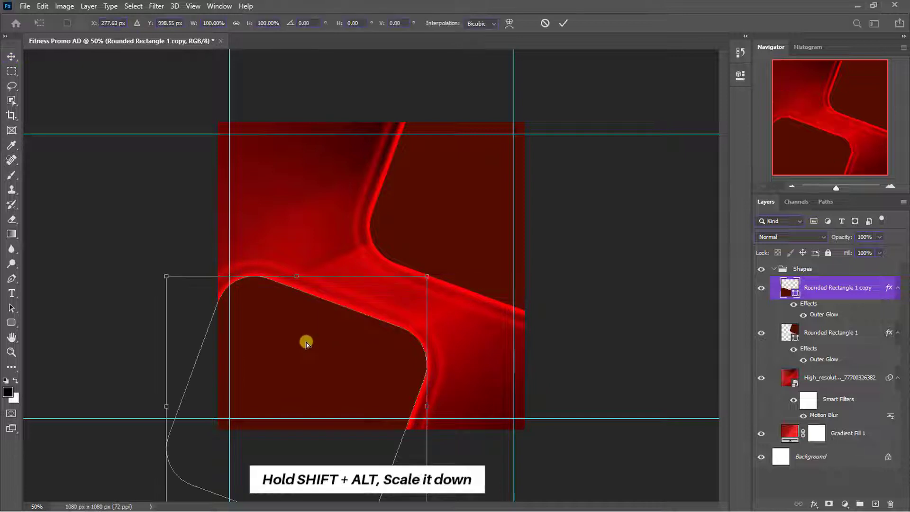
{"action": "left_click_drag", "start_coordinate": [166, 276], "coordinate": [206, 316]}
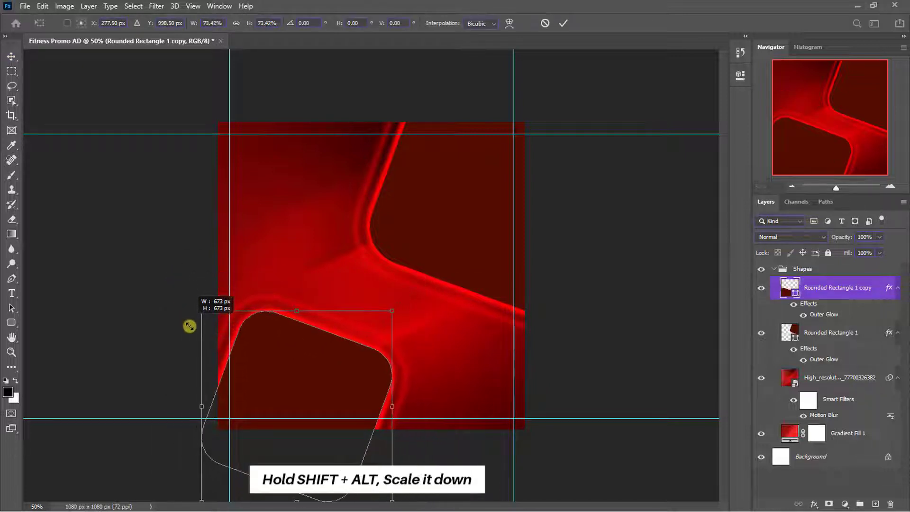
{"action": "left_click_drag", "start_coordinate": [301, 368], "coordinate": [299, 343]}
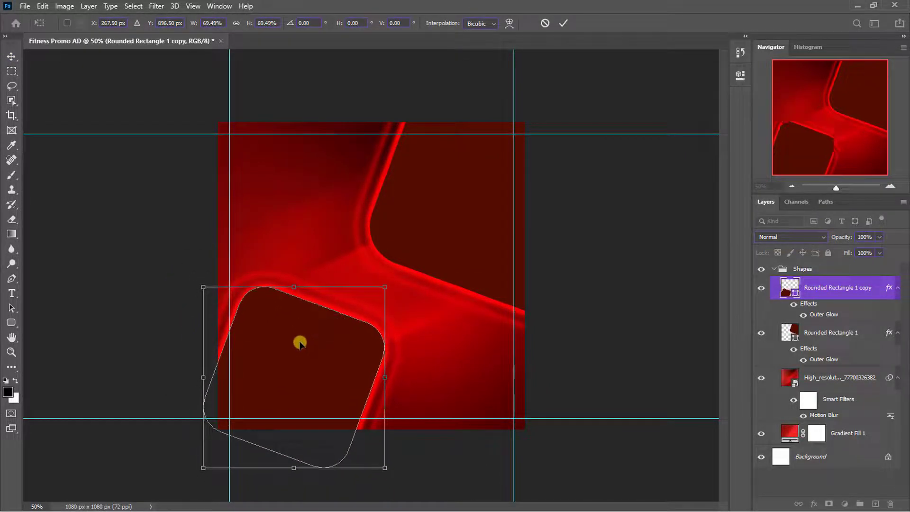
{"action": "left_click", "coordinate": [562, 23]}
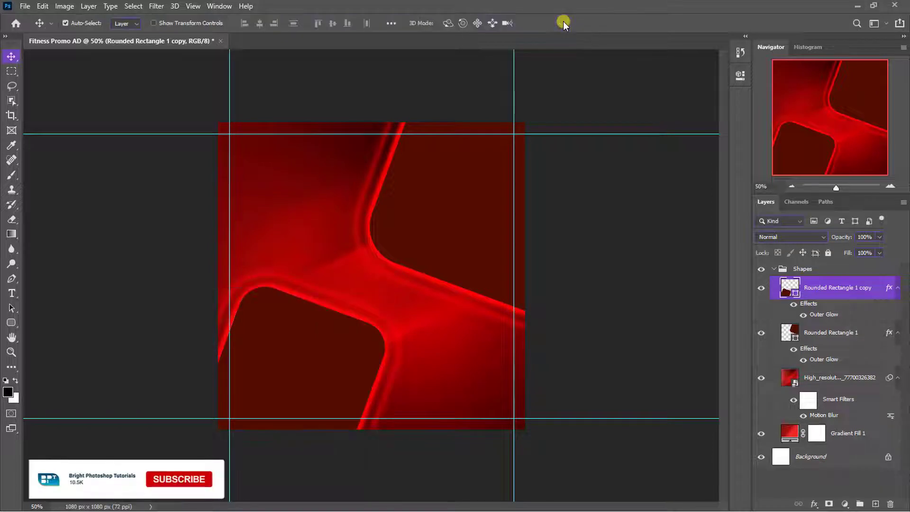
Reposition the original rectangle and stack the copy beneath it in the Layers panel.
{"action": "left_click_drag", "start_coordinate": [446, 215], "coordinate": [415, 258]}
{"action": "left_click", "coordinate": [811, 288]}
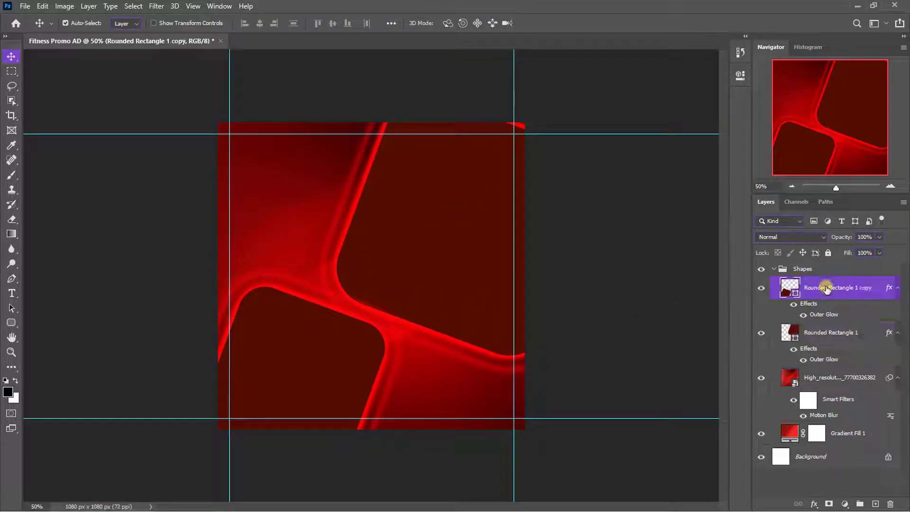
{"action": "left_click", "coordinate": [760, 287]}
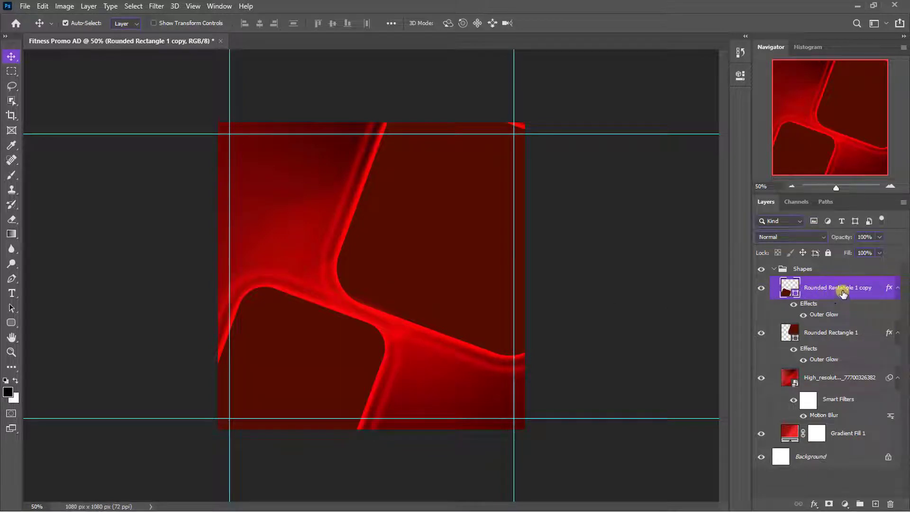
{"action": "left_click_drag", "start_coordinate": [826, 297], "coordinate": [822, 369]}
{"action": "left_click_drag", "start_coordinate": [455, 223], "coordinate": [469, 209]}
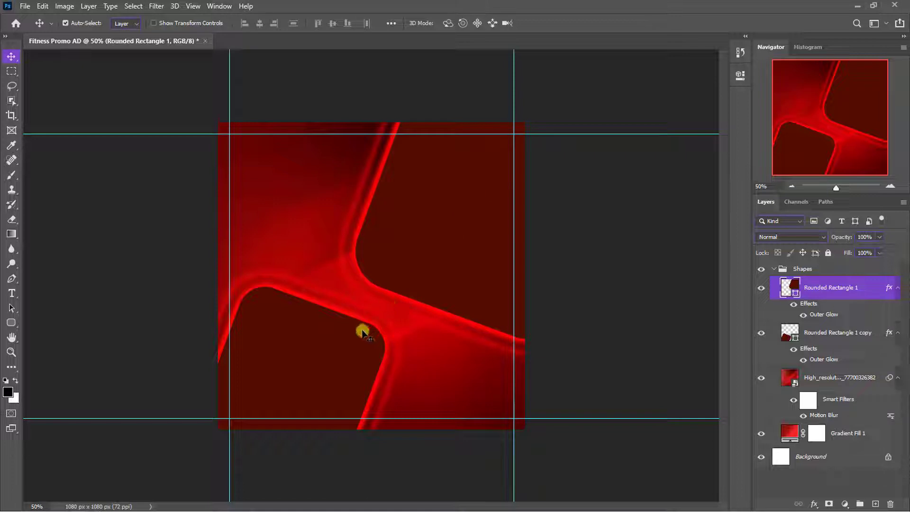
Rotate and skew the smaller copy, shifting it slightly left.
{"action": "left_click", "coordinate": [358, 330]}
{"action": "key", "text": "ctrl+t"}
{"action": "left_click_drag", "start_coordinate": [385, 271], "coordinate": [310, 294]}
{"action": "left_click_drag", "start_coordinate": [309, 357], "coordinate": [297, 357]}
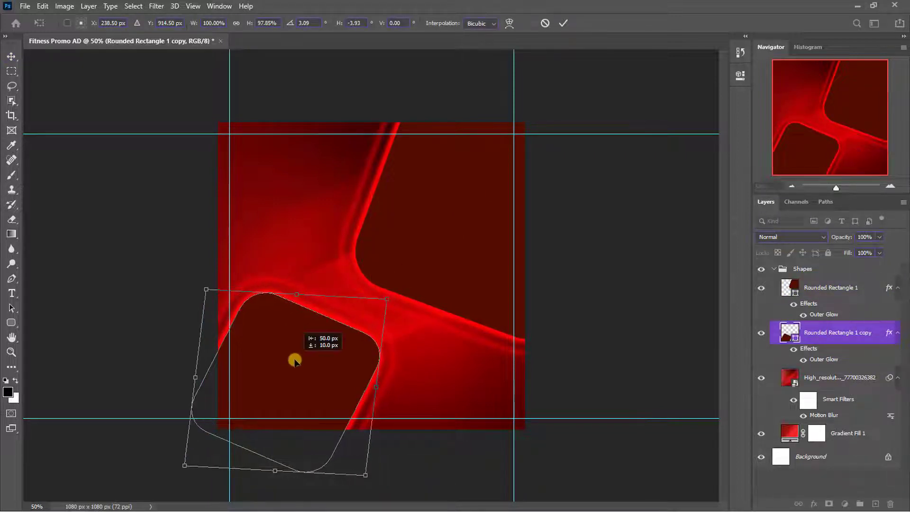
{"action": "left_click", "coordinate": [561, 25]}
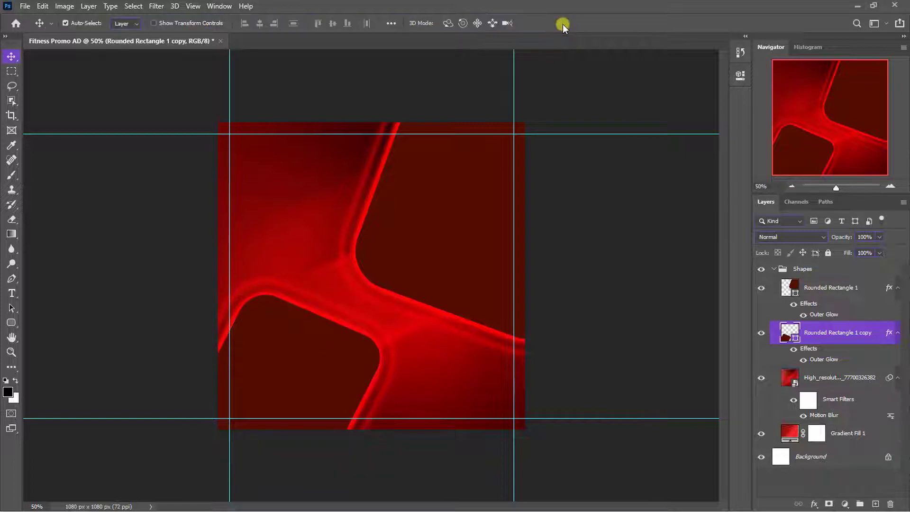
Move the larger rectangle and skew its right corners upward.
{"action": "left_click_drag", "start_coordinate": [450, 207], "coordinate": [445, 246]}
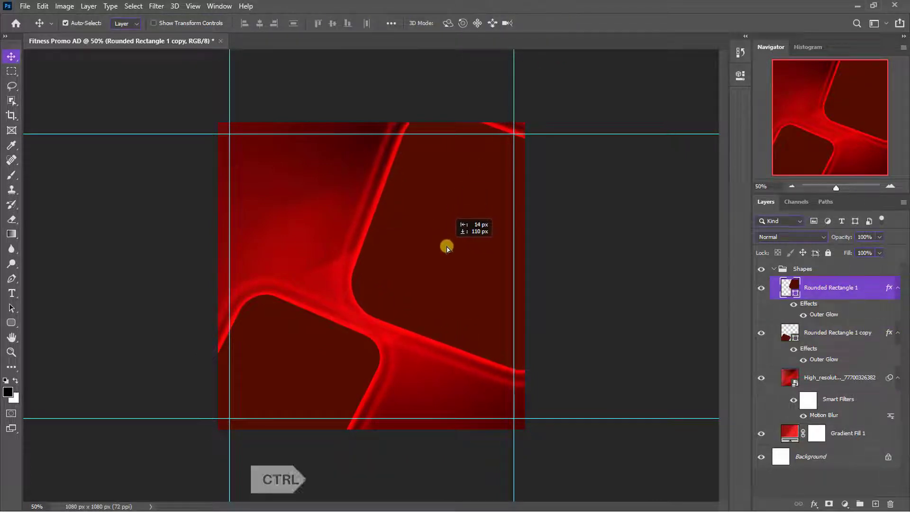
{"action": "key", "text": "ctrl+t"}
{"action": "left_click_drag", "start_coordinate": [608, 111], "coordinate": [642, 79]}
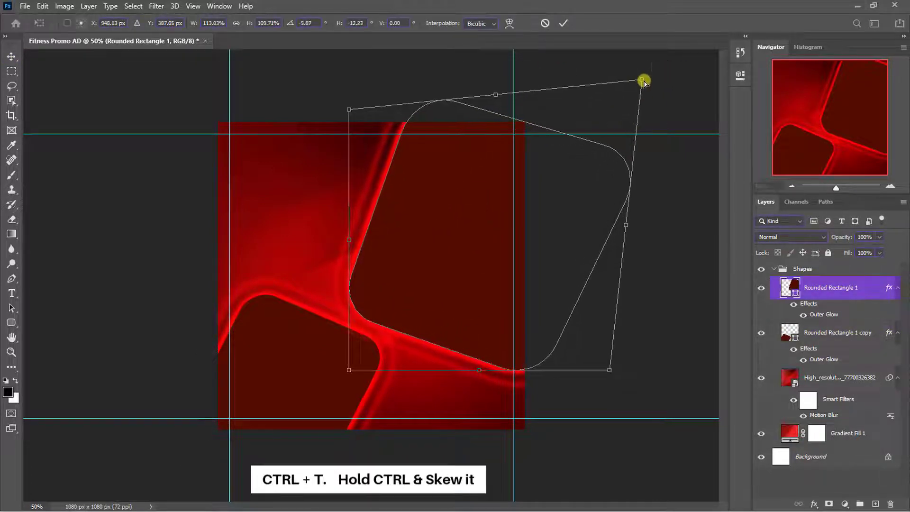
{"action": "mouse_move", "coordinate": [610, 370]}
{"action": "left_mouse_down"}
{"action": "mouse_move", "coordinate": [649, 352]}
{"action": "mouse_move", "coordinate": [648, 331]}
{"action": "left_mouse_up"}
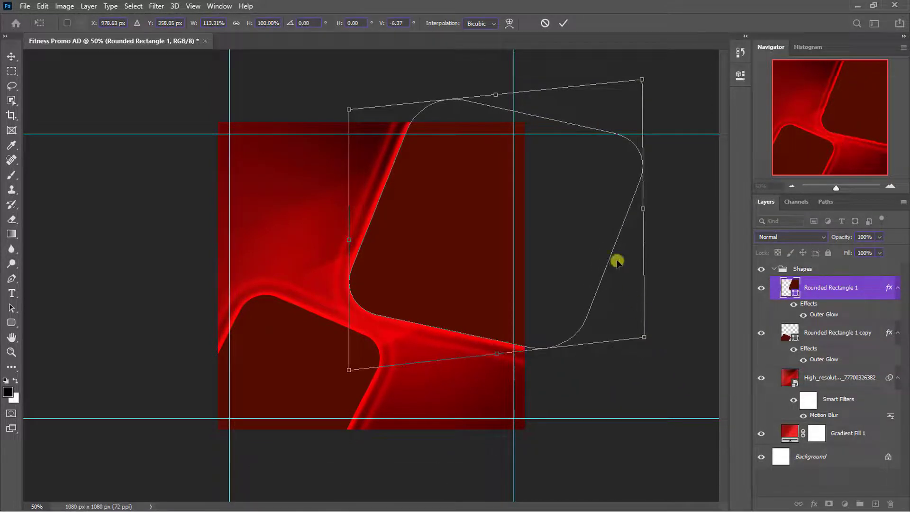
{"action": "left_click", "coordinate": [561, 25]}
{"action": "key", "text": "v"}
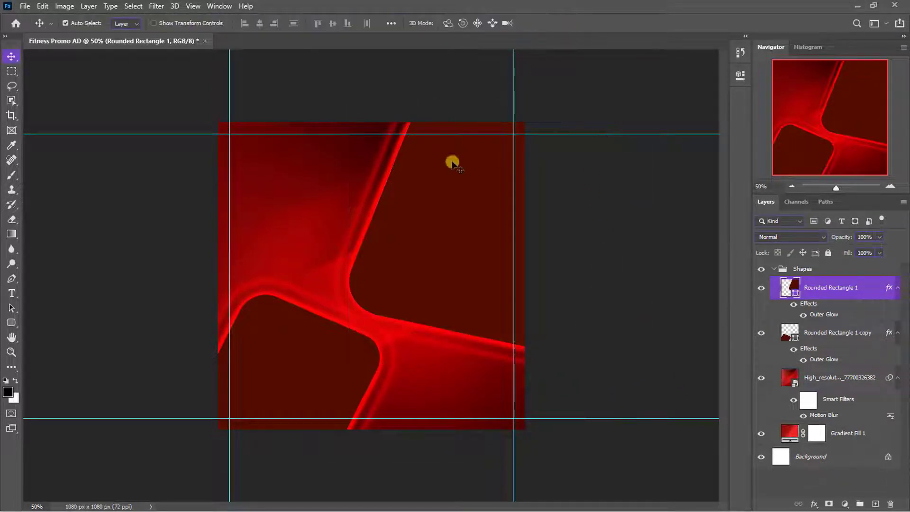
Rotate the rectangle copy about -8° counterclockwise and reselect the Shapes group.
{"action": "left_click", "coordinate": [305, 358]}
{"action": "key", "text": "ctrl+t"}
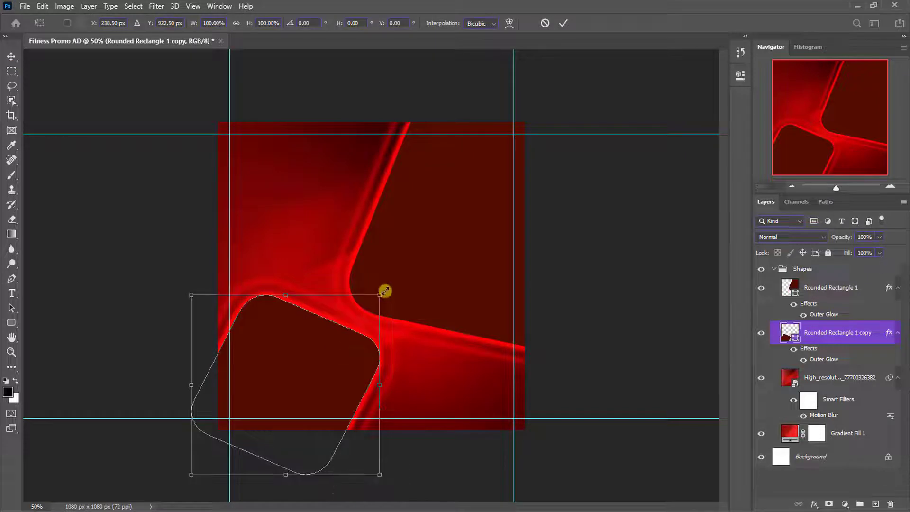
{"action": "left_click_drag", "start_coordinate": [386, 291], "coordinate": [393, 266]}
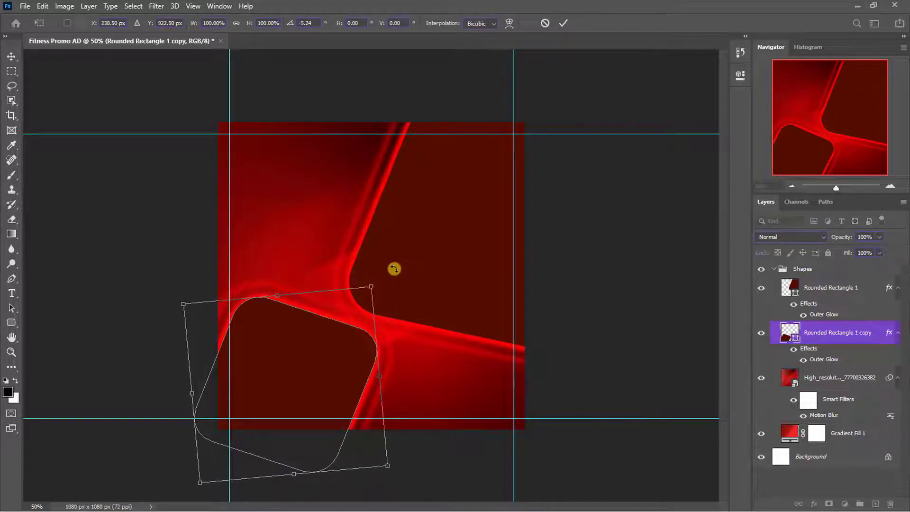
{"action": "left_click", "coordinate": [564, 23]}
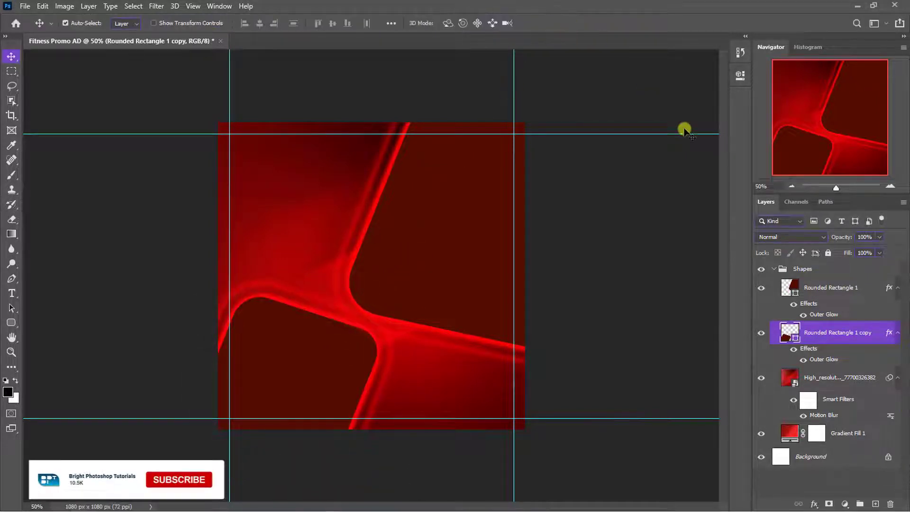
{"action": "left_click", "coordinate": [793, 268]}
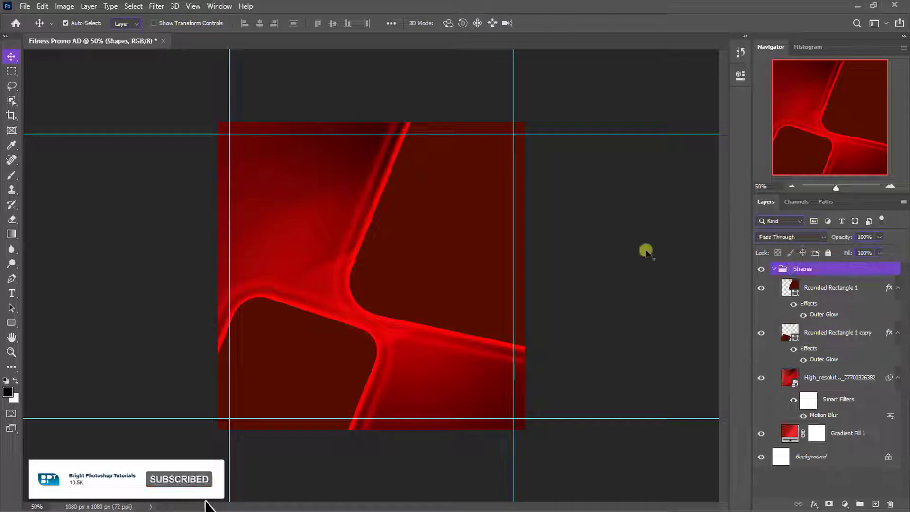
Draw a circle filled with #bd0403 using the Ellipse Tool.
{"action": "left_click", "coordinate": [13, 323]}
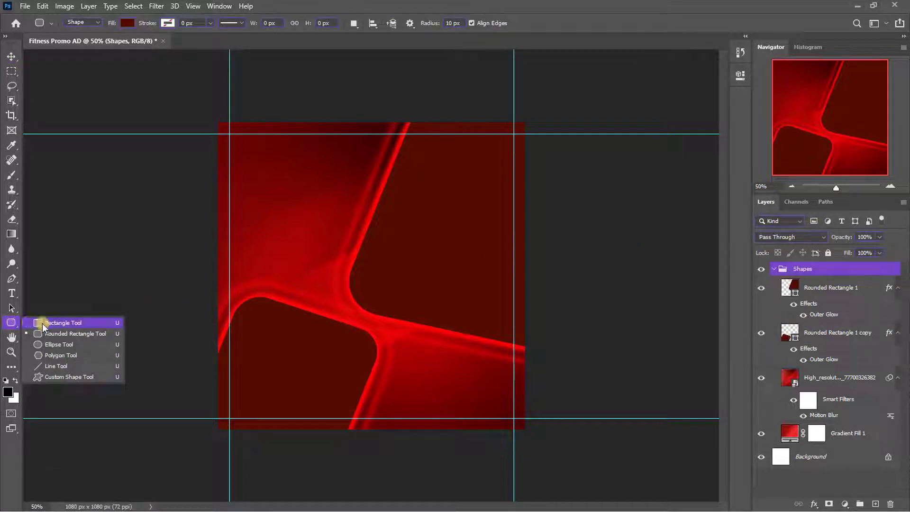
{"action": "left_click", "coordinate": [56, 344]}
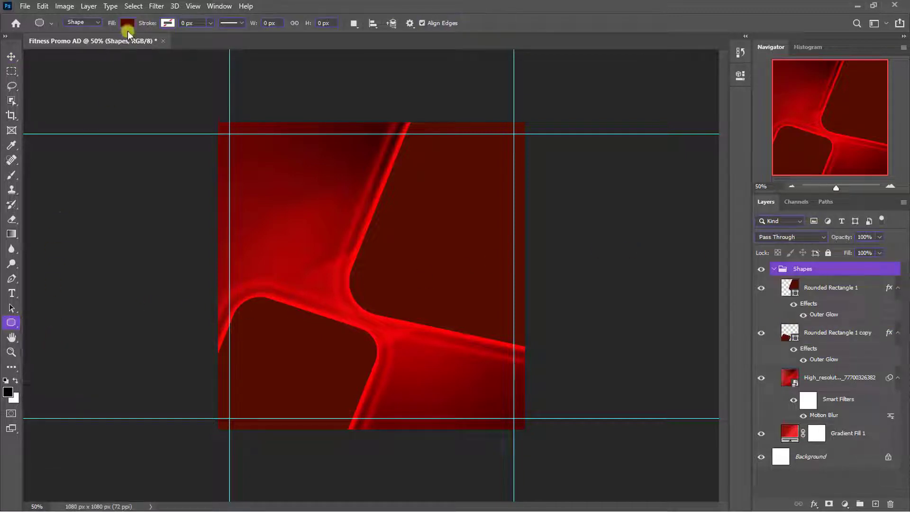
{"action": "left_click", "coordinate": [127, 25]}
{"action": "left_click", "coordinate": [197, 46]}
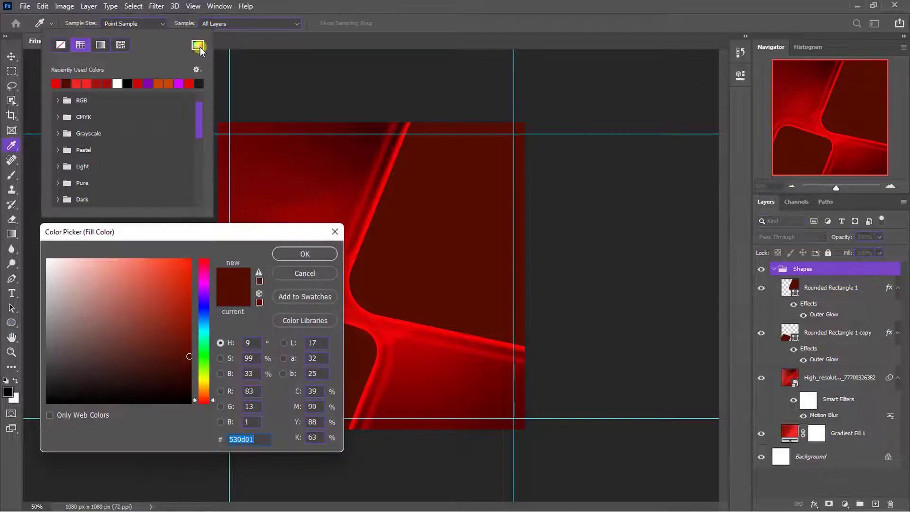
{"action": "type", "text": "bd040"}
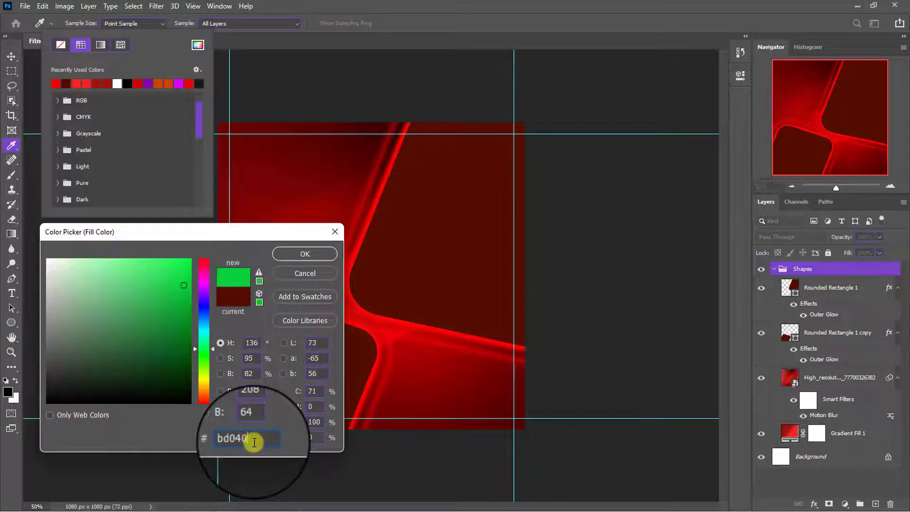
{"action": "type", "text": "3"}
{"action": "left_click", "coordinate": [305, 253]}
{"action": "left_click_drag", "start_coordinate": [259, 216], "coordinate": [338, 316]}
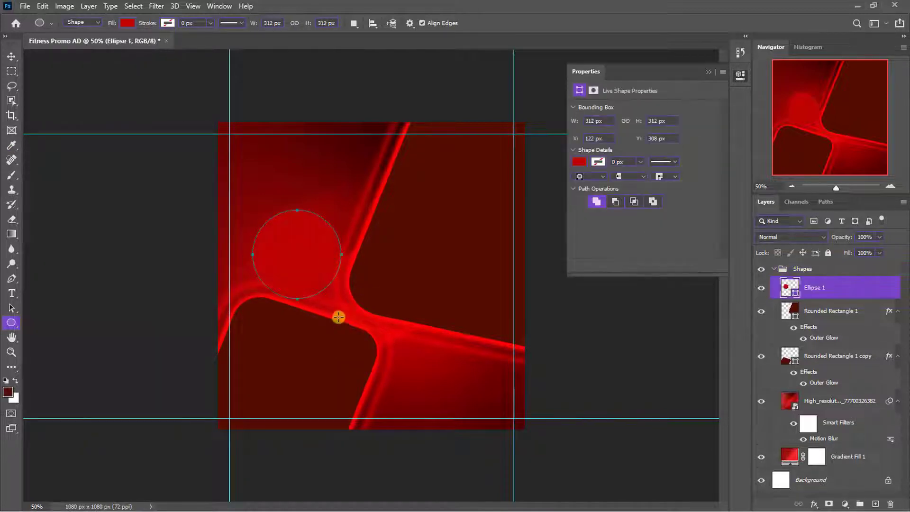
Move the red circle onto the crossing of the glowing lines.
{"action": "left_click", "coordinate": [706, 73]}
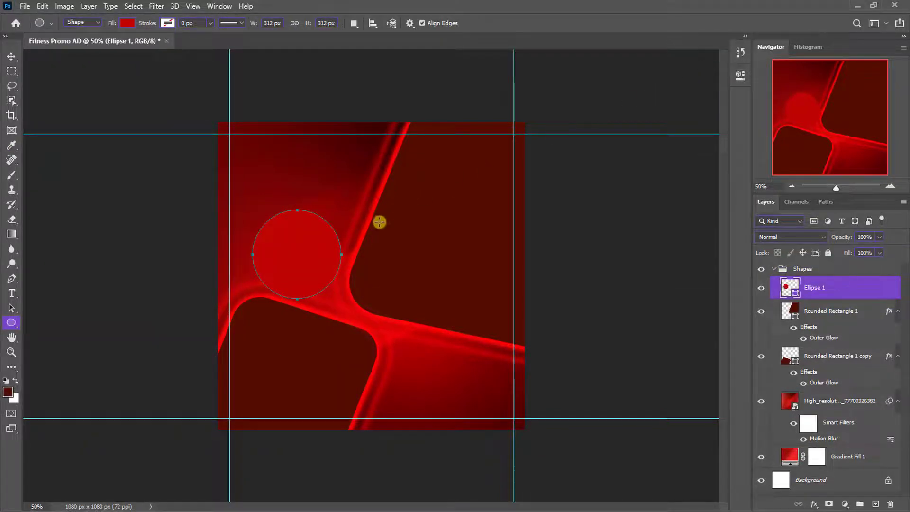
{"action": "key", "text": "v"}
{"action": "left_click_drag", "start_coordinate": [305, 248], "coordinate": [391, 323]}
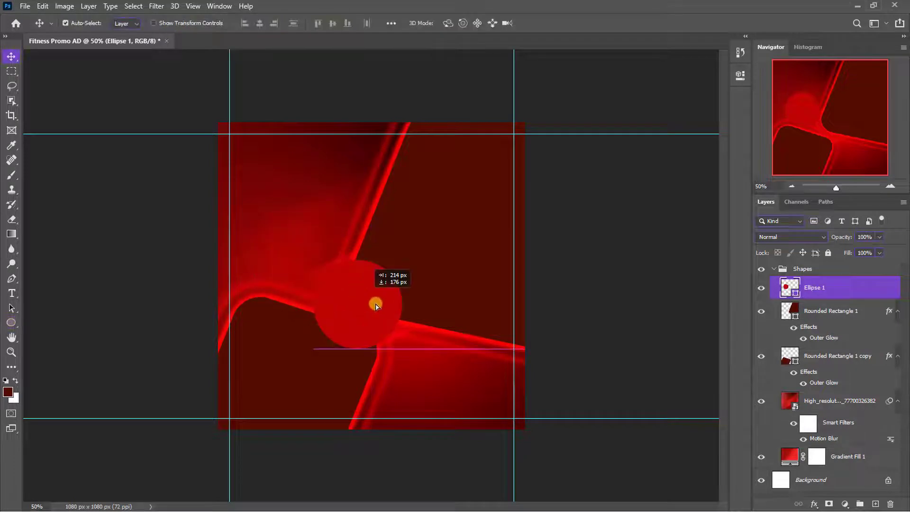
{"action": "key", "text": "ctrl+plus"}
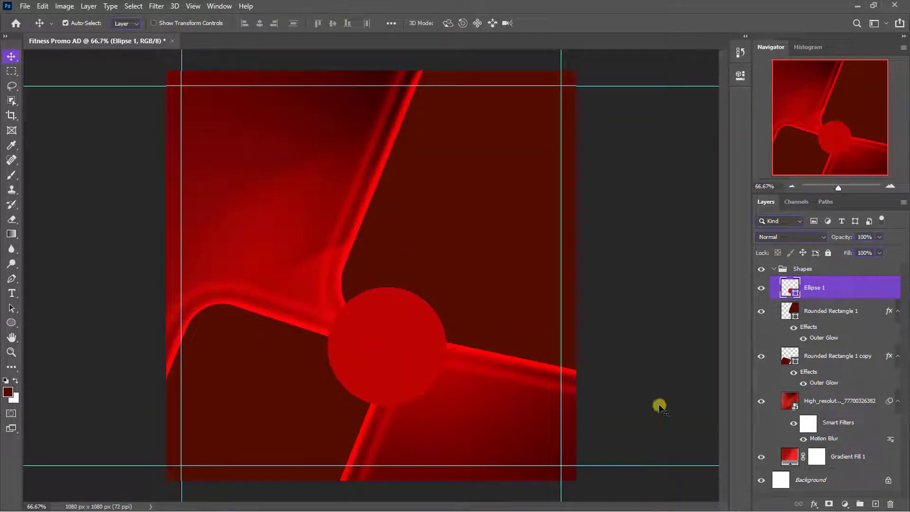
{"action": "left_click", "coordinate": [812, 503]}
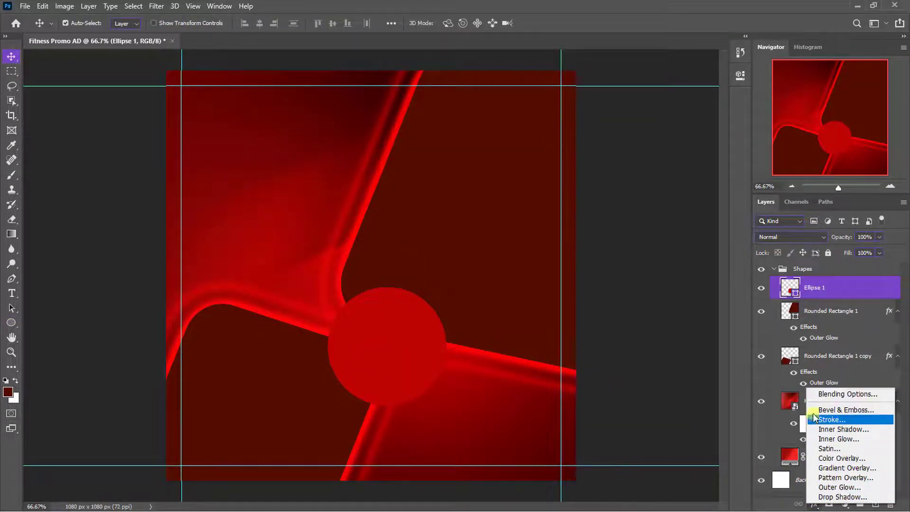
Add an Outer Bevel to the circle with depth 100, size 21 and angle 120.
{"action": "left_click", "coordinate": [815, 408]}
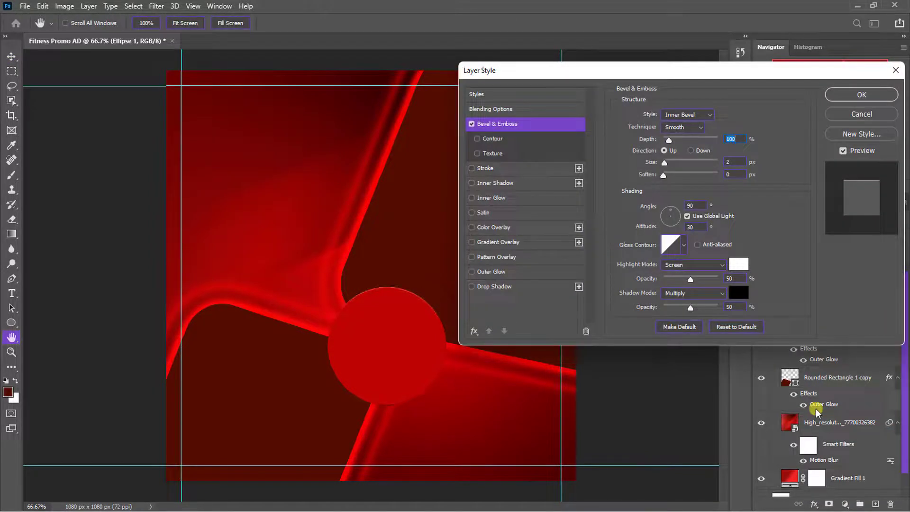
{"action": "left_click", "coordinate": [704, 117]}
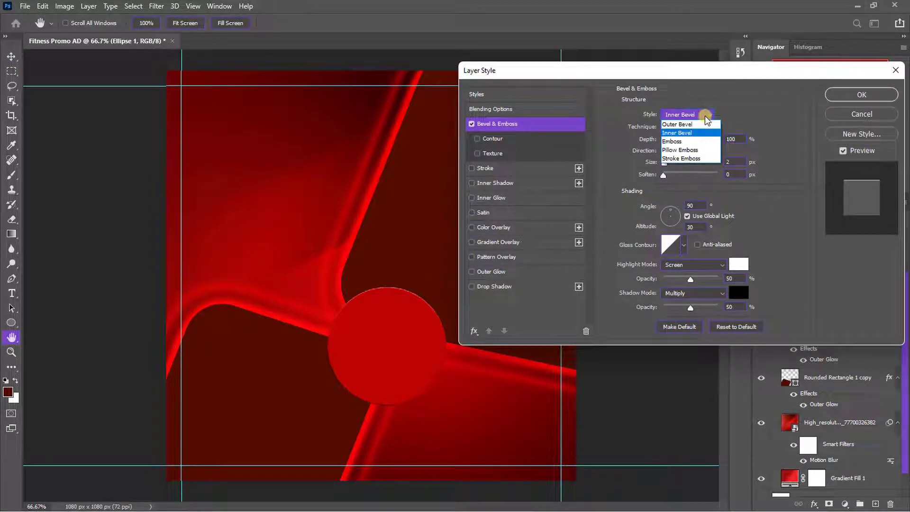
{"action": "left_click", "coordinate": [706, 124]}
{"action": "left_click", "coordinate": [732, 139]}
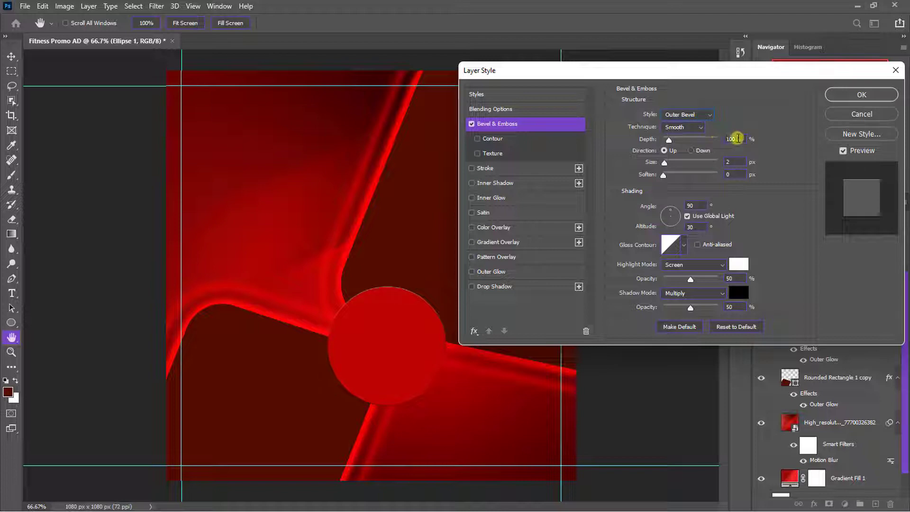
{"action": "left_click", "coordinate": [664, 150]}
{"action": "left_click", "coordinate": [720, 162]}
{"action": "type", "text": "21"}
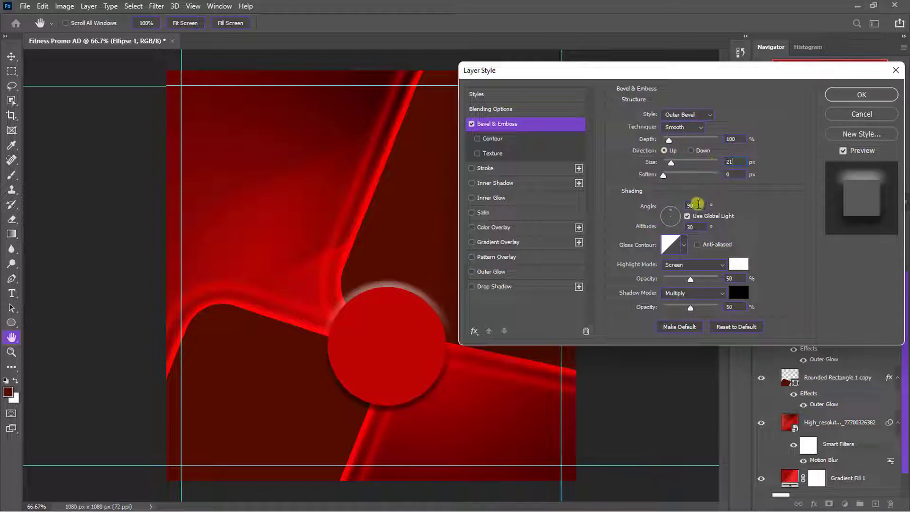
{"action": "left_click", "coordinate": [688, 207]}
{"action": "type", "text": "120"}
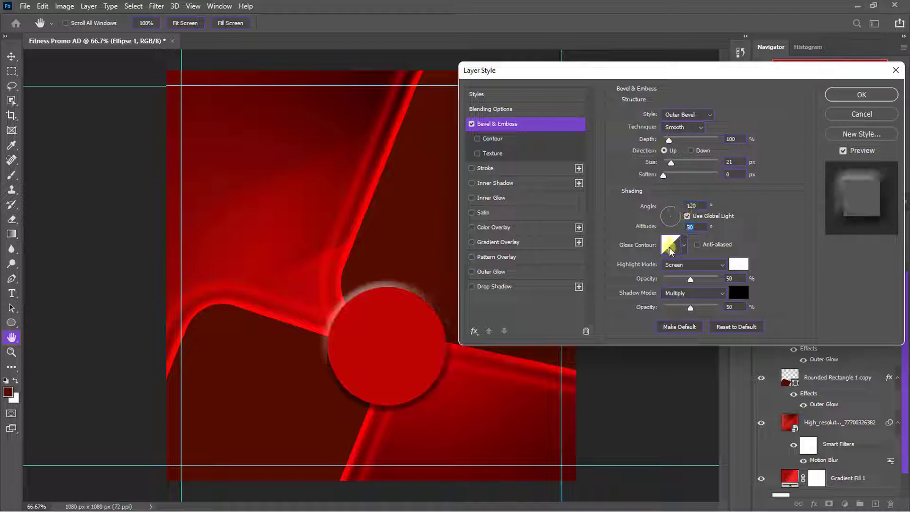
Set the bevel's gloss contour to Ring.
{"action": "left_click", "coordinate": [669, 246]}
{"action": "left_click", "coordinate": [493, 98]}
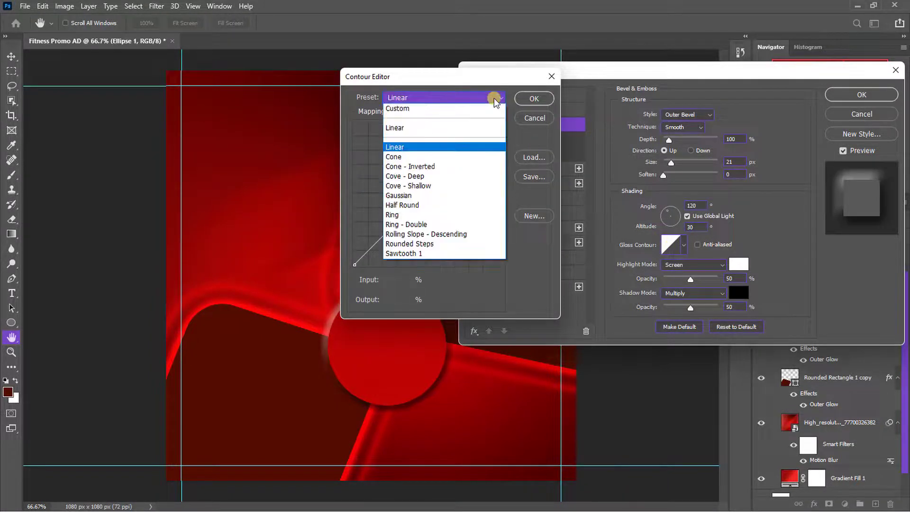
{"action": "left_click", "coordinate": [463, 216]}
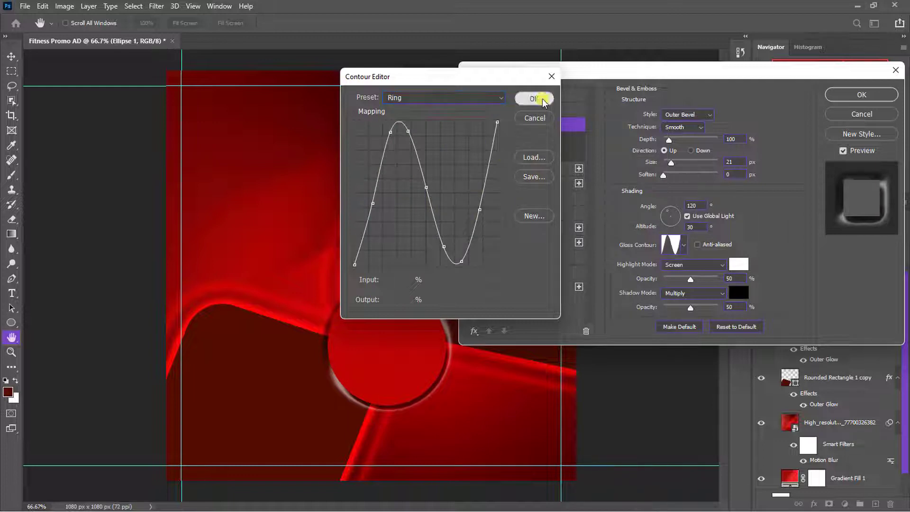
{"action": "left_click", "coordinate": [534, 99]}
Set the bevel highlight to #ff0000 and the shadow to #3e0100.
{"action": "left_click", "coordinate": [737, 265]}
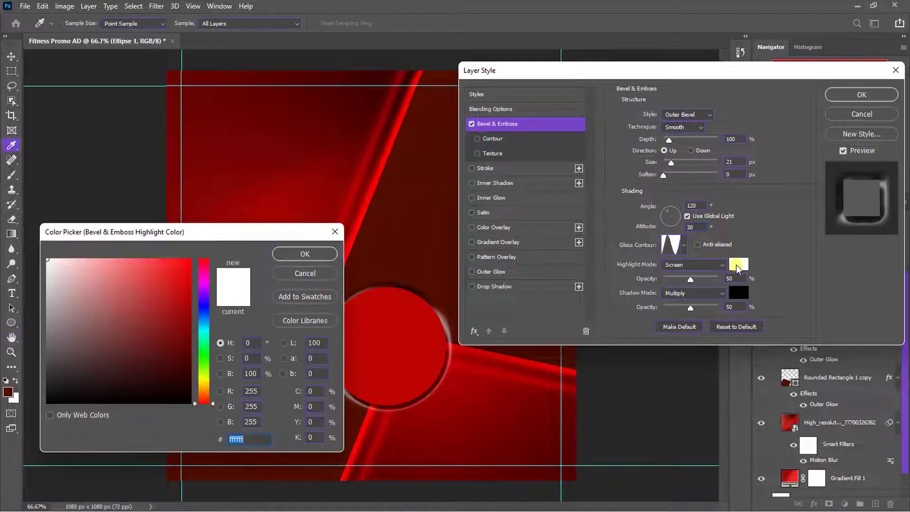
{"action": "type", "text": "ff0000"}
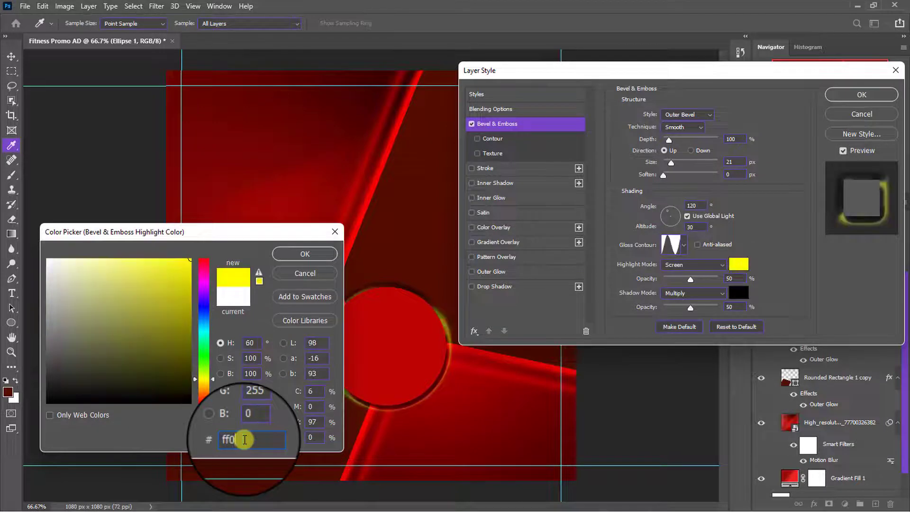
{"action": "left_click", "coordinate": [294, 255]}
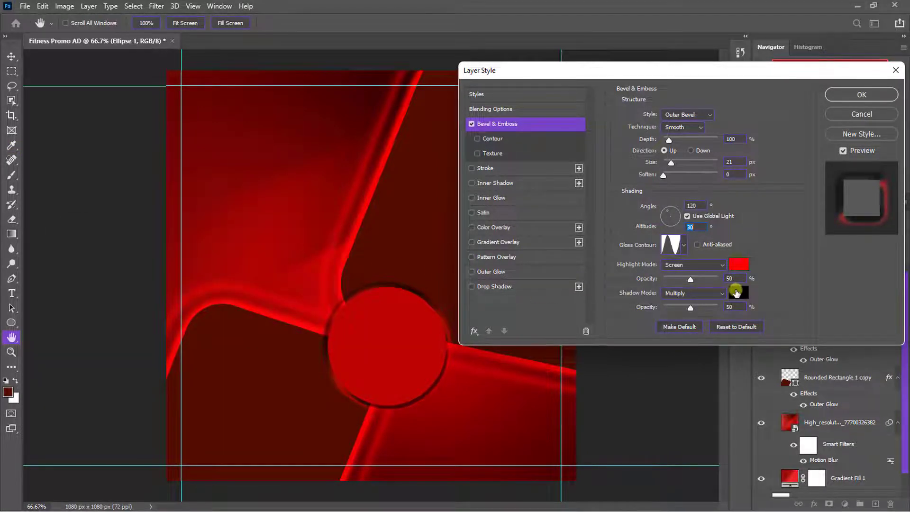
{"action": "left_click", "coordinate": [736, 292]}
{"action": "double_click", "coordinate": [253, 439]}
{"action": "type", "text": "3"}
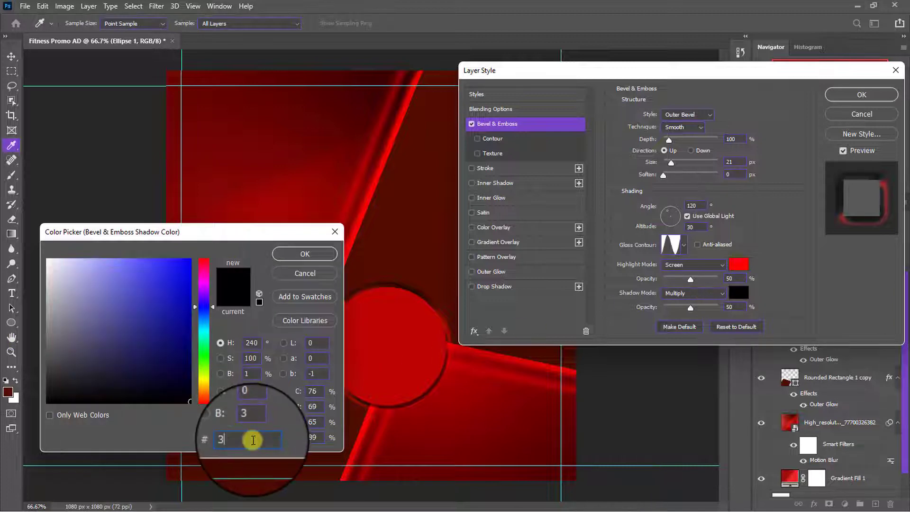
{"action": "type", "text": "e0100"}
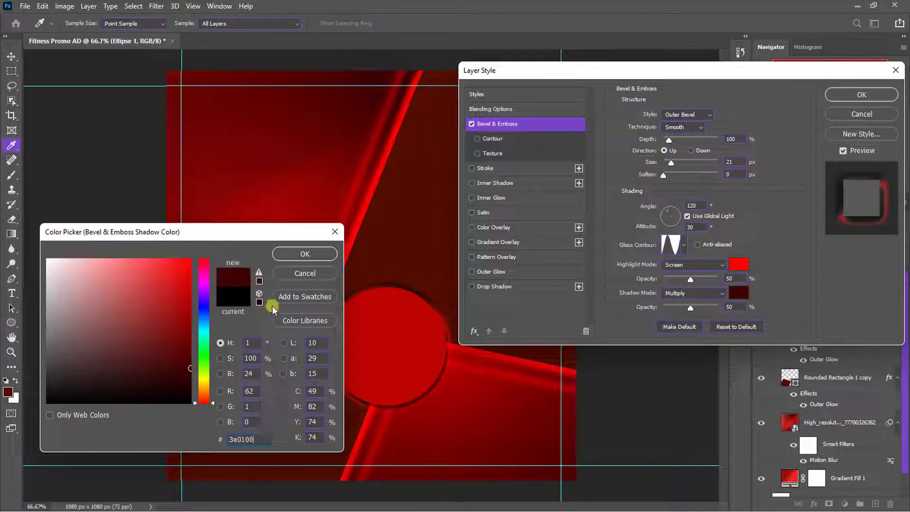
{"action": "left_click", "coordinate": [289, 255]}
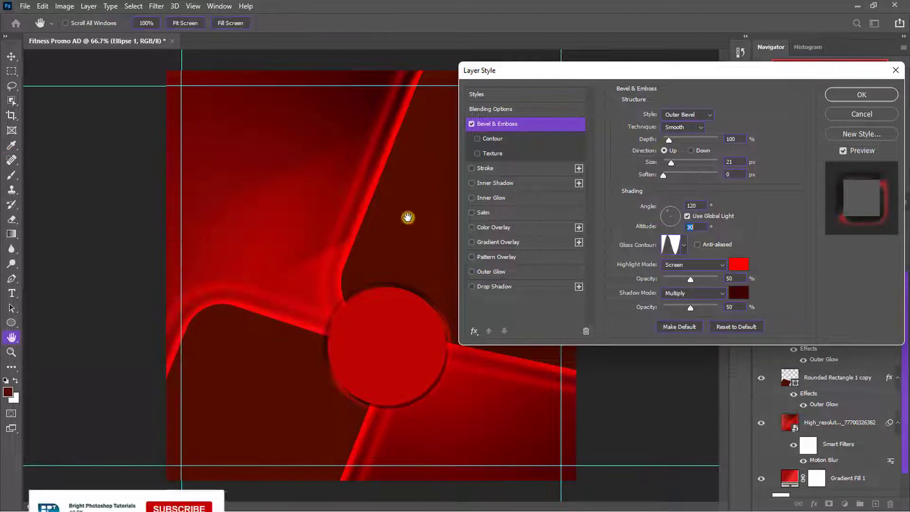
Add an inner glow at 100% opacity in #b70403 with a value of 5.
{"action": "left_click", "coordinate": [492, 198]}
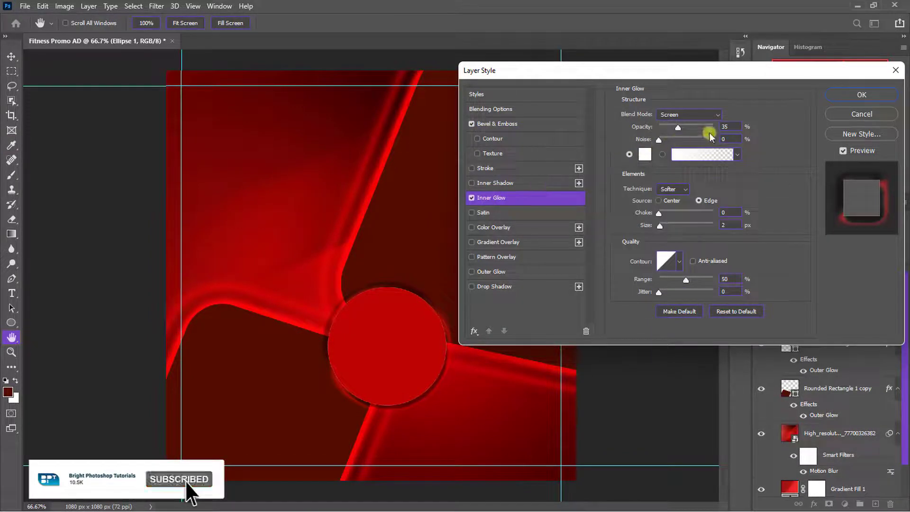
{"action": "double_click", "coordinate": [730, 126]}
{"action": "type", "text": "100"}
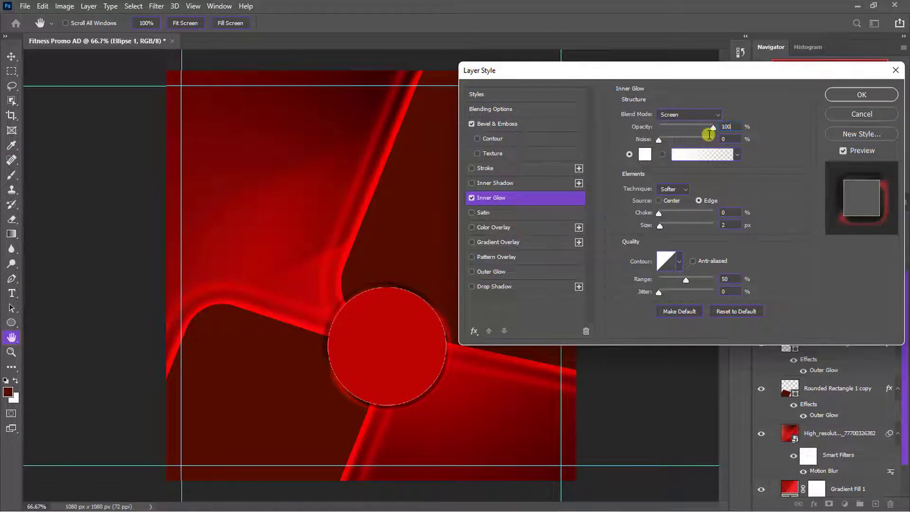
{"action": "left_click", "coordinate": [645, 155]}
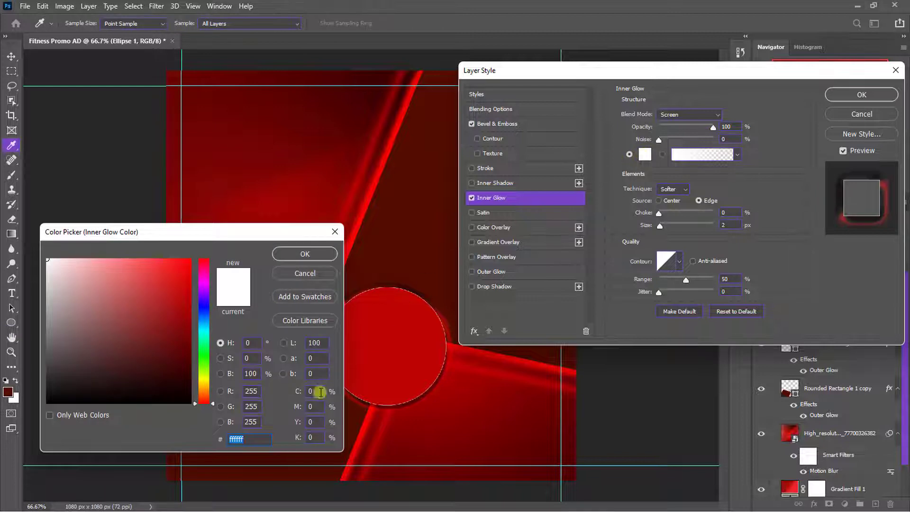
{"action": "type", "text": "b70403"}
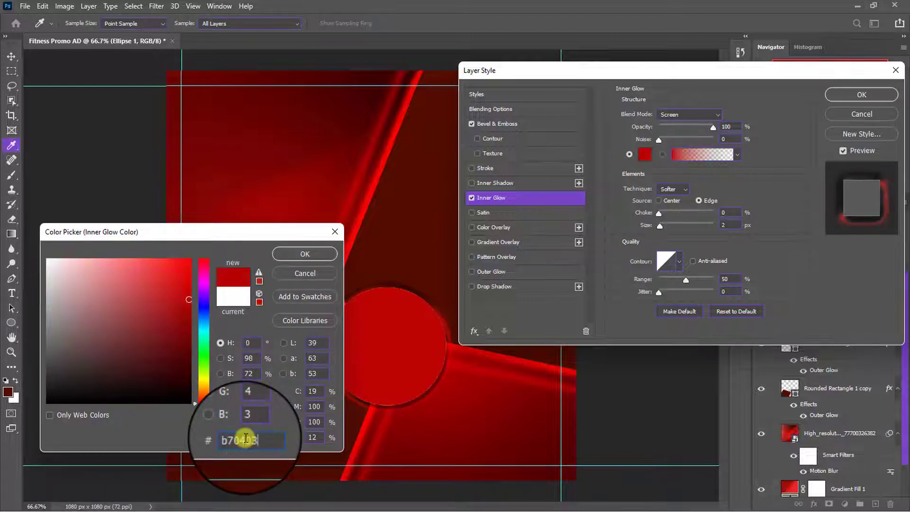
{"action": "left_click", "coordinate": [304, 254]}
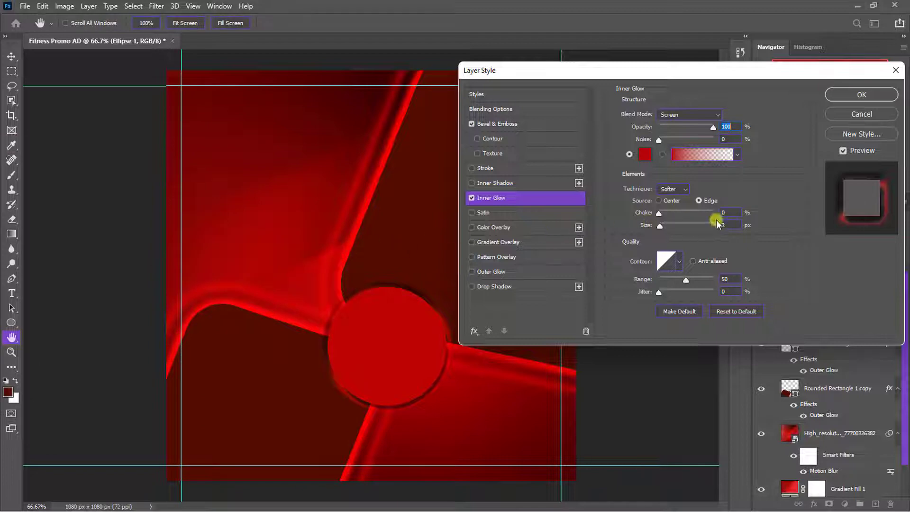
{"action": "type", "text": "5"}
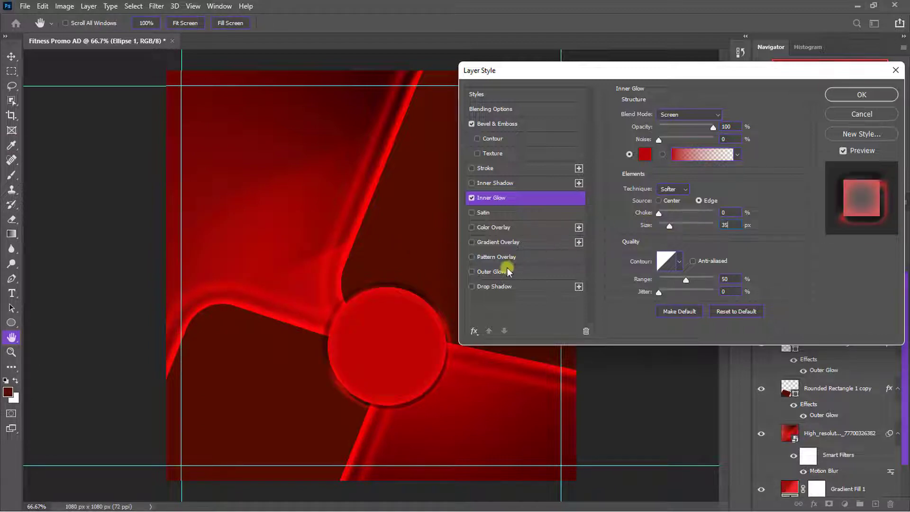
Add an e80303 outer glow with Cone - Inverted contour and apply the styles.
{"action": "left_click", "coordinate": [492, 271]}
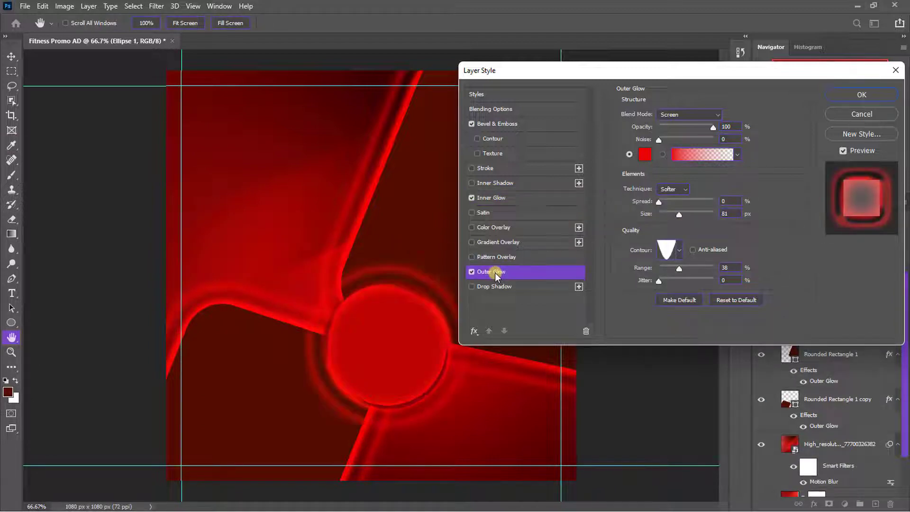
{"action": "left_click", "coordinate": [640, 156]}
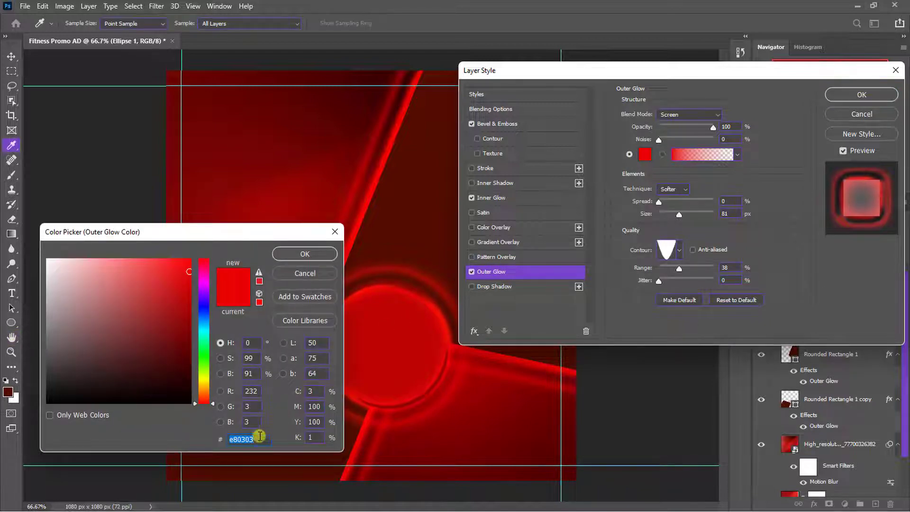
{"action": "left_click", "coordinate": [314, 255]}
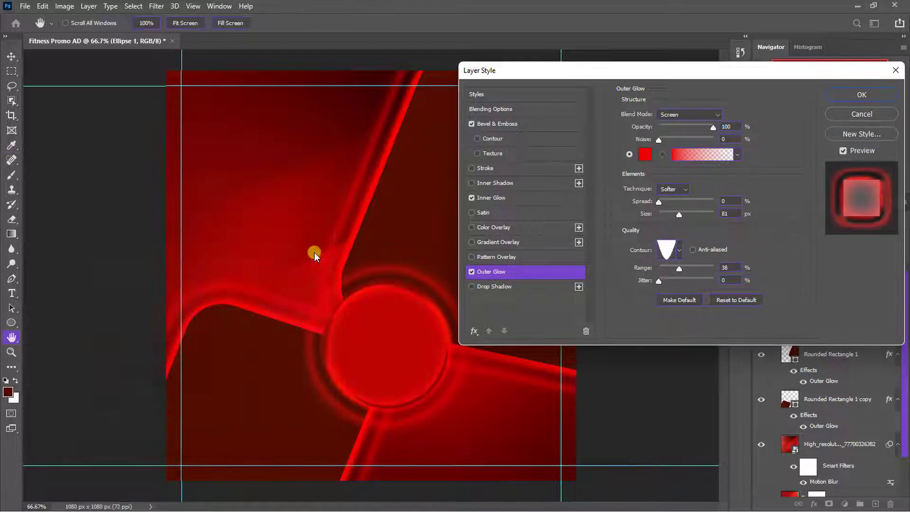
{"action": "left_click", "coordinate": [666, 250]}
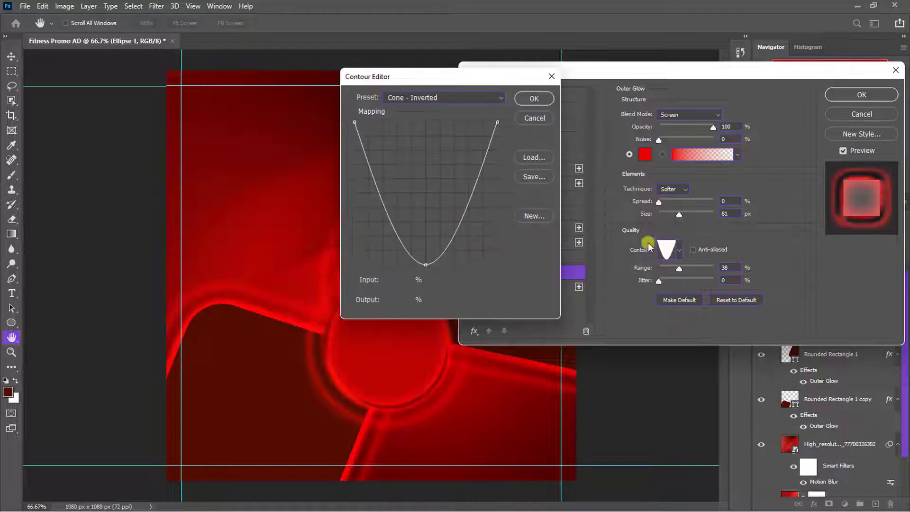
{"action": "left_click", "coordinate": [528, 98]}
{"action": "key", "text": "Tab"}
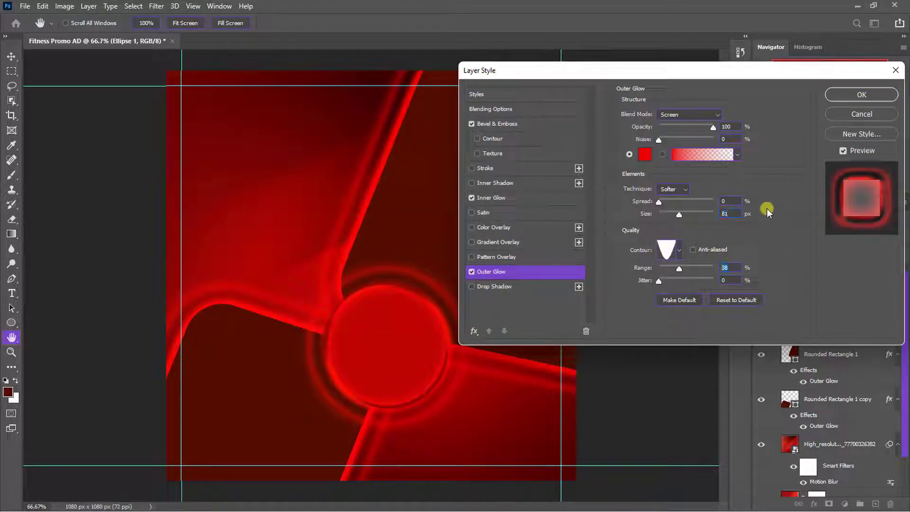
{"action": "left_click", "coordinate": [850, 94]}
{"action": "key", "text": "v"}
{"action": "key", "text": "ctrl+minus"}
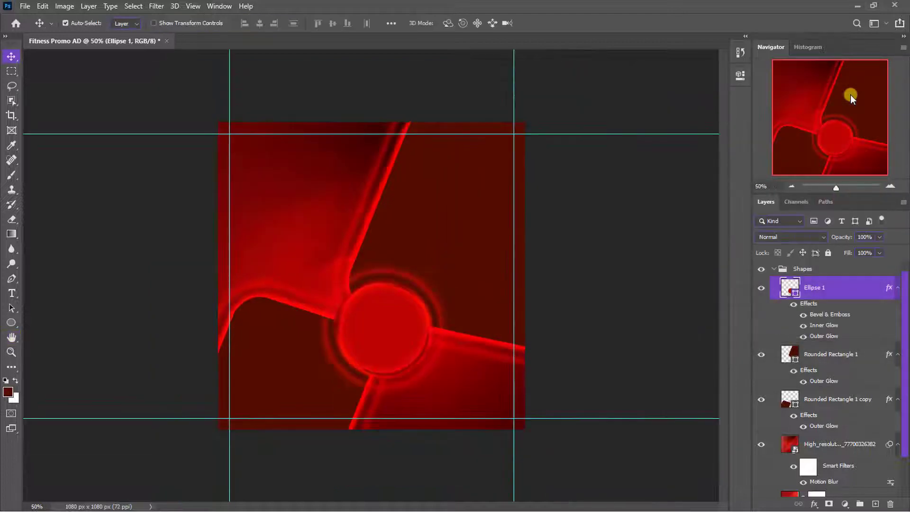
{"action": "left_click", "coordinate": [843, 403], "text": "shift"}
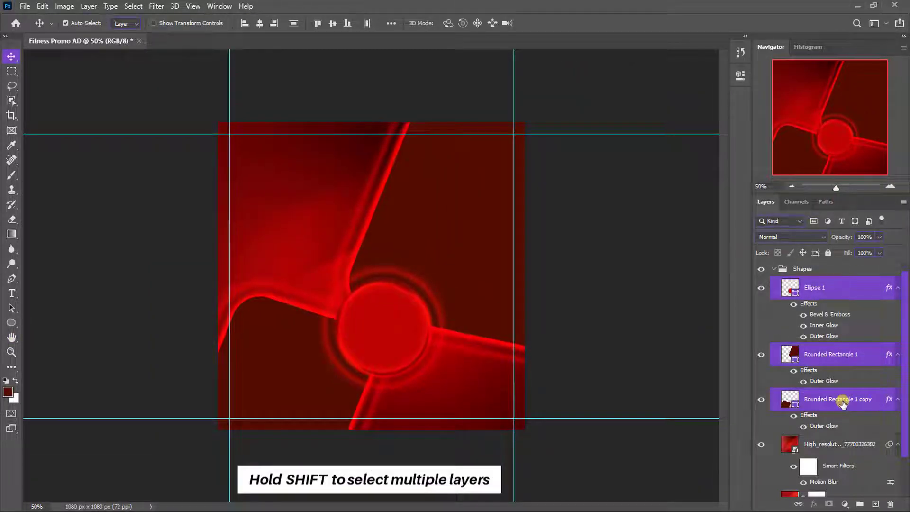
Draw a #fa0606 rectangle bar, about 512x66 px, just above the circle.
{"action": "left_click", "coordinate": [802, 269]}
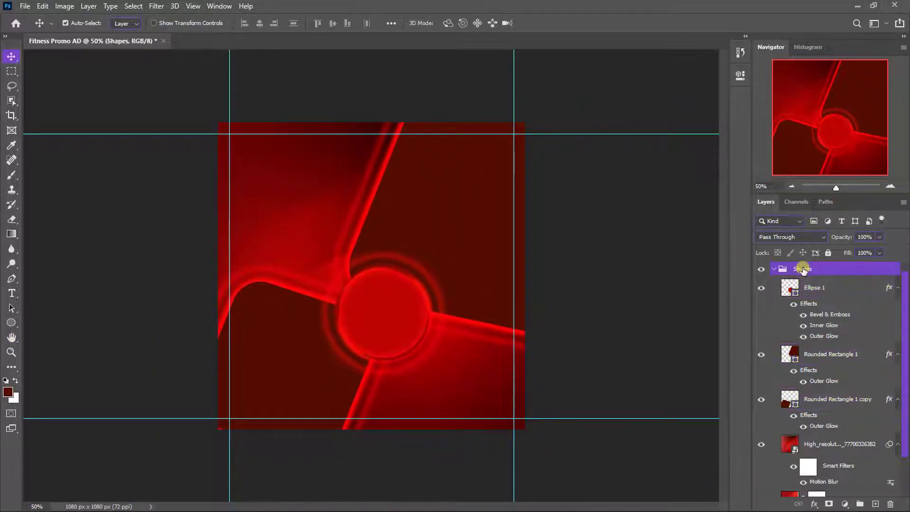
{"action": "right_click", "coordinate": [12, 322]}
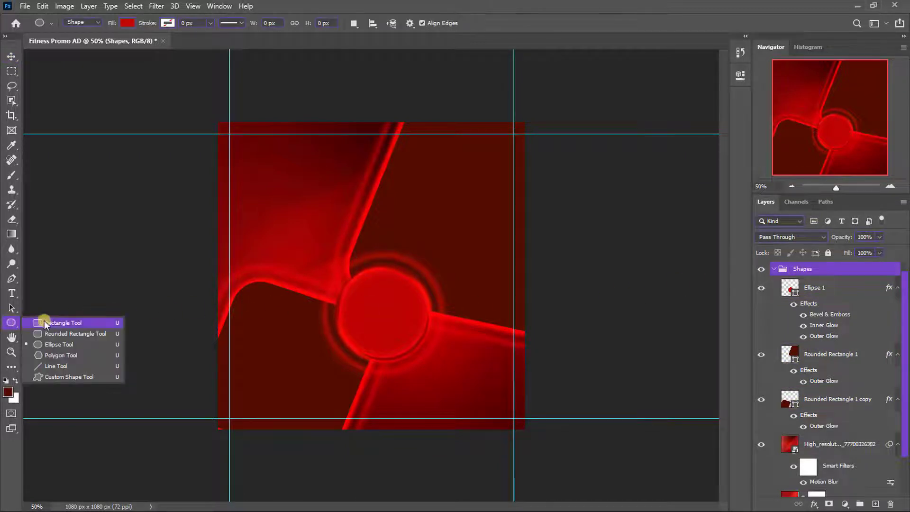
{"action": "left_click", "coordinate": [43, 321]}
{"action": "left_click", "coordinate": [124, 25]}
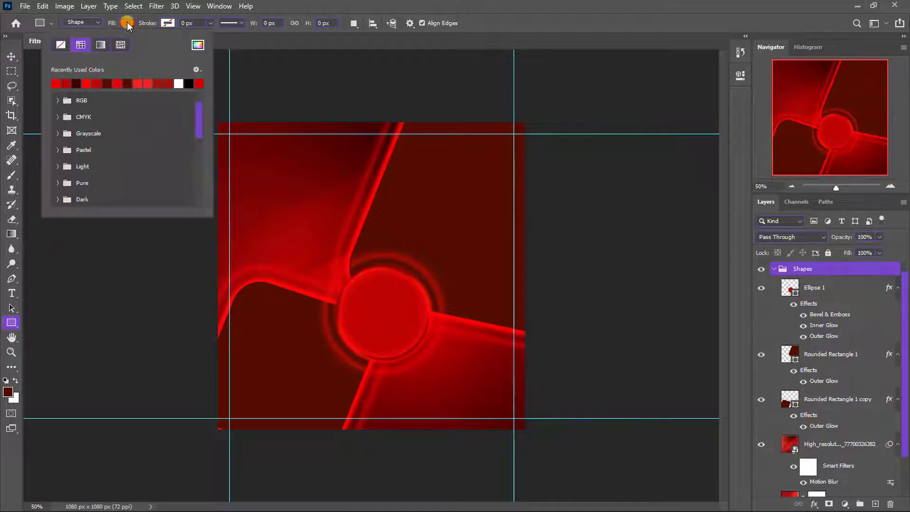
{"action": "left_click", "coordinate": [198, 45]}
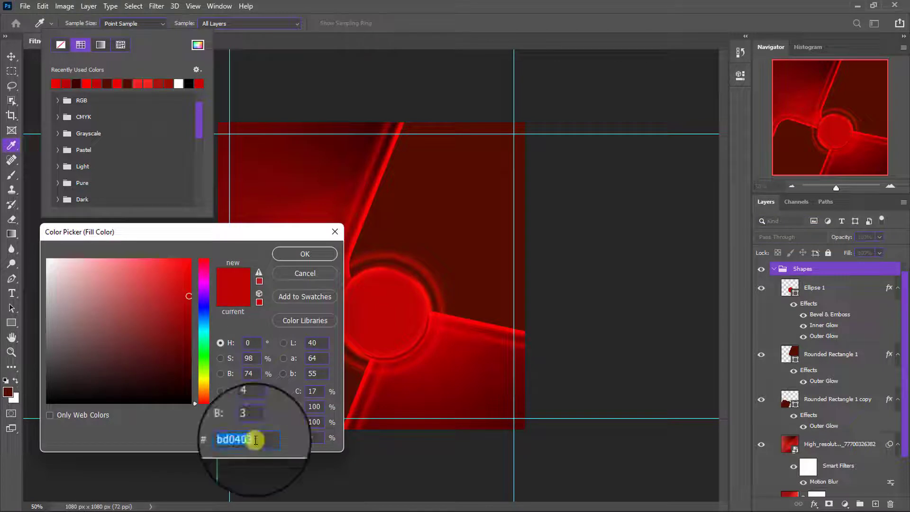
{"action": "type", "text": "fa060"}
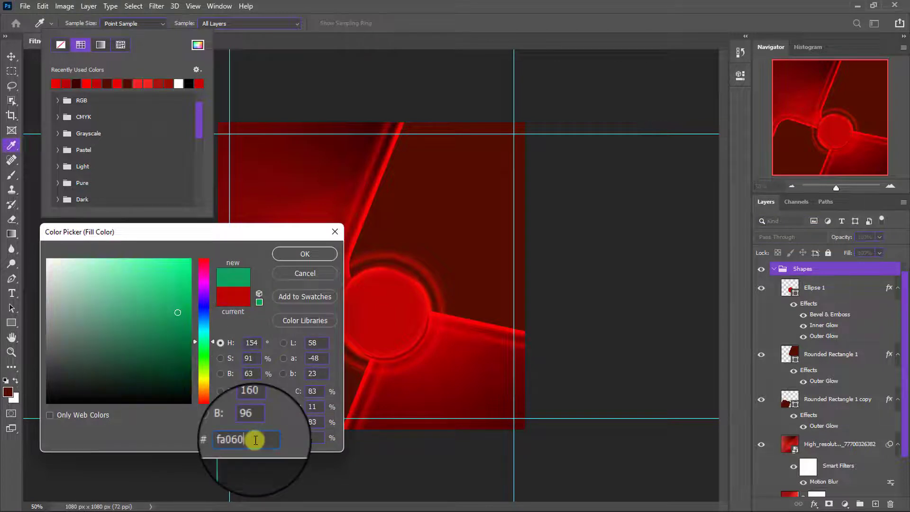
{"action": "type", "text": "6"}
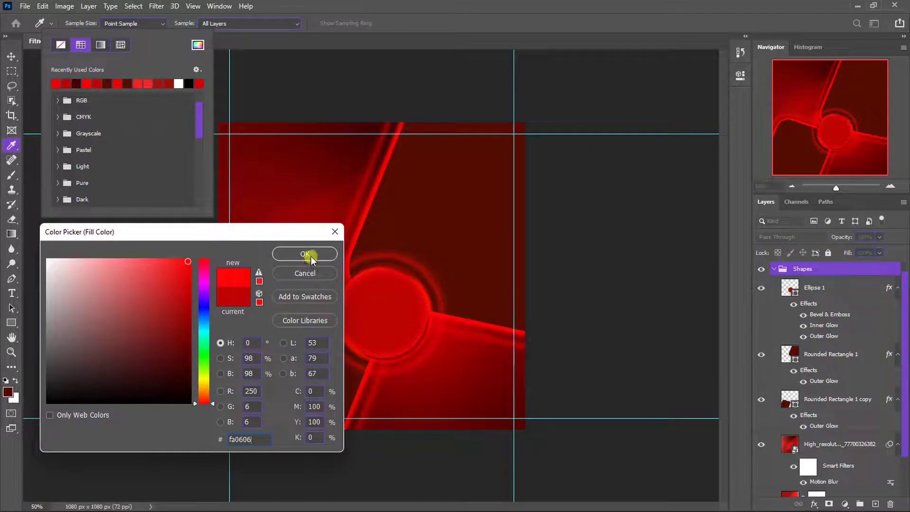
{"action": "left_click", "coordinate": [311, 256]}
{"action": "left_click", "coordinate": [311, 255]}
{"action": "left_click_drag", "start_coordinate": [311, 256], "coordinate": [456, 275]}
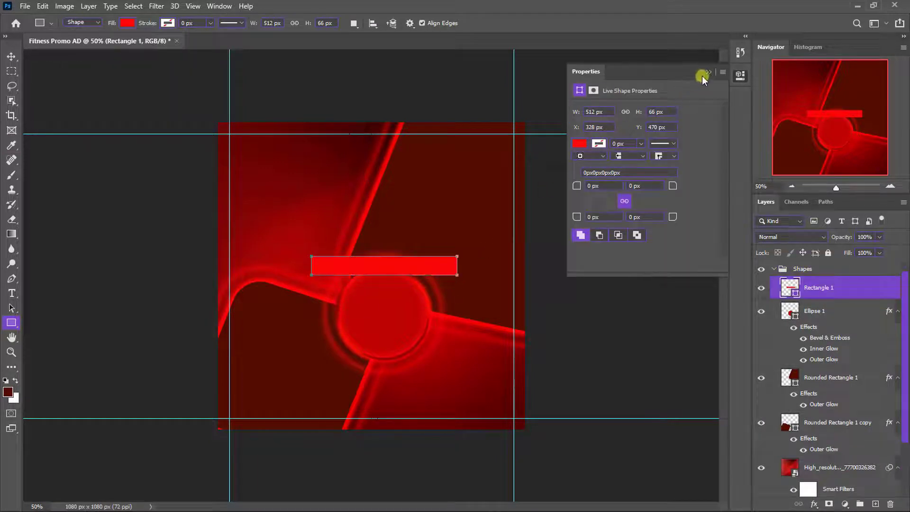
{"action": "left_click", "coordinate": [707, 73]}
Convert Rectangle 1 to a smart object and apply Motion Blur at 0°, 131 px.
{"action": "key", "text": "v"}
{"action": "right_click", "coordinate": [838, 287]}
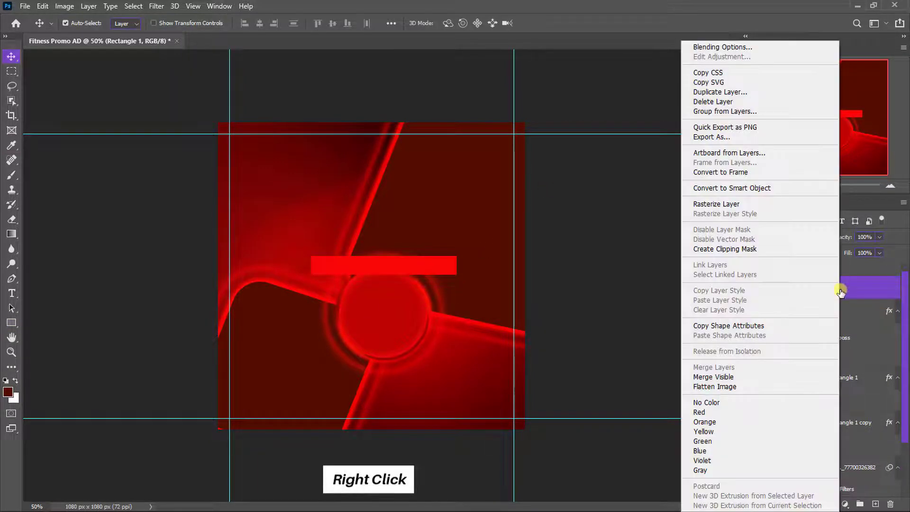
{"action": "left_click", "coordinate": [760, 188]}
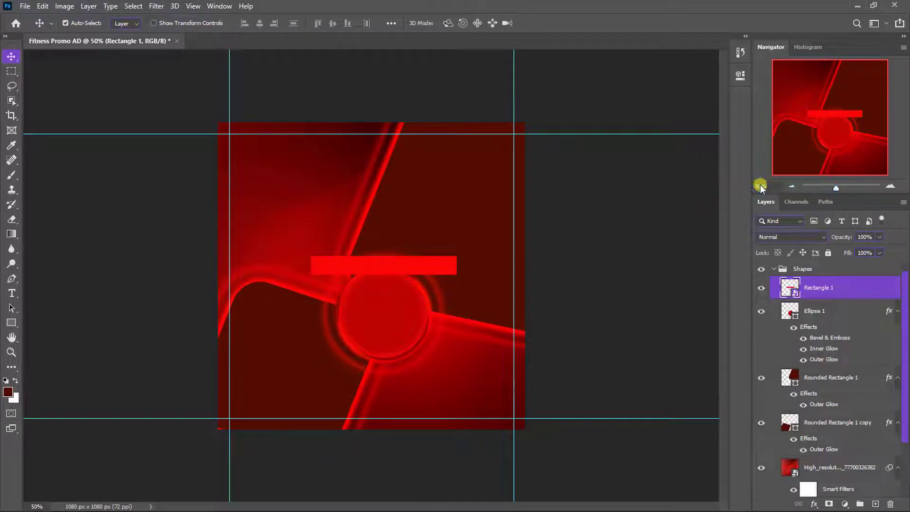
{"action": "left_click", "coordinate": [156, 6]}
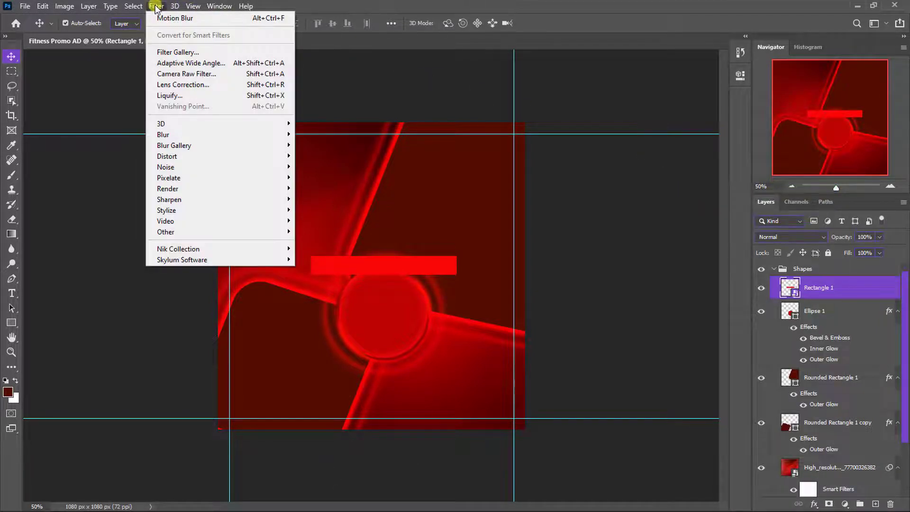
{"action": "left_click", "coordinate": [161, 18]}
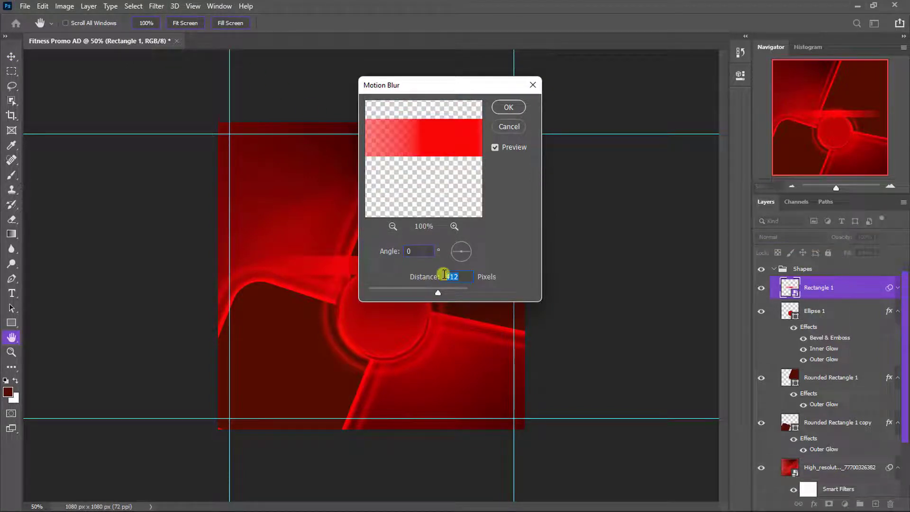
{"action": "type", "text": "31"}
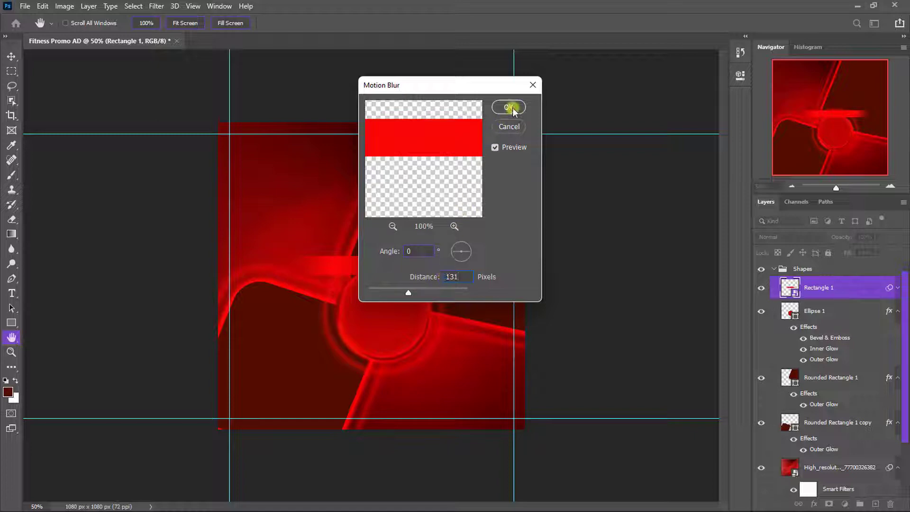
{"action": "left_click", "coordinate": [509, 107]}
Move the blurred bar toward the bottom and narrow it to about half width.
{"action": "key", "text": "v"}
{"action": "key", "text": "ctrl+equal"}
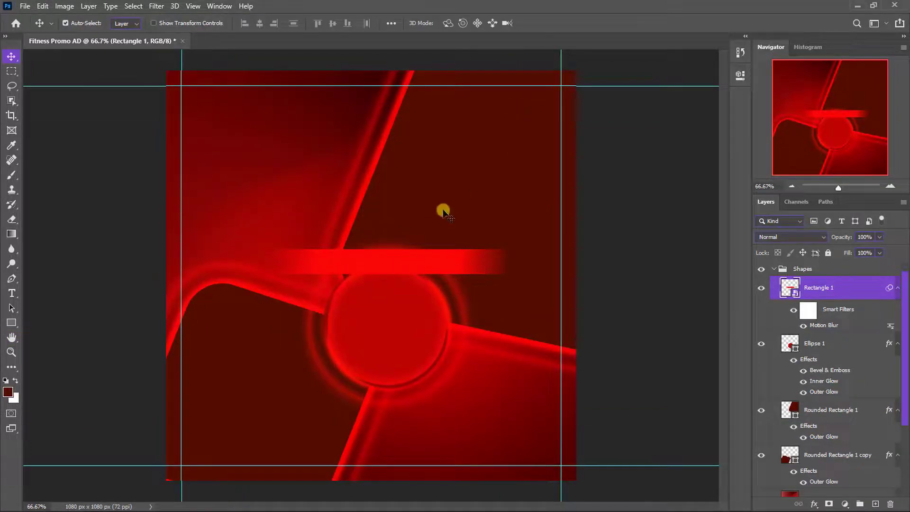
{"action": "left_click_drag", "start_coordinate": [393, 256], "coordinate": [484, 415]}
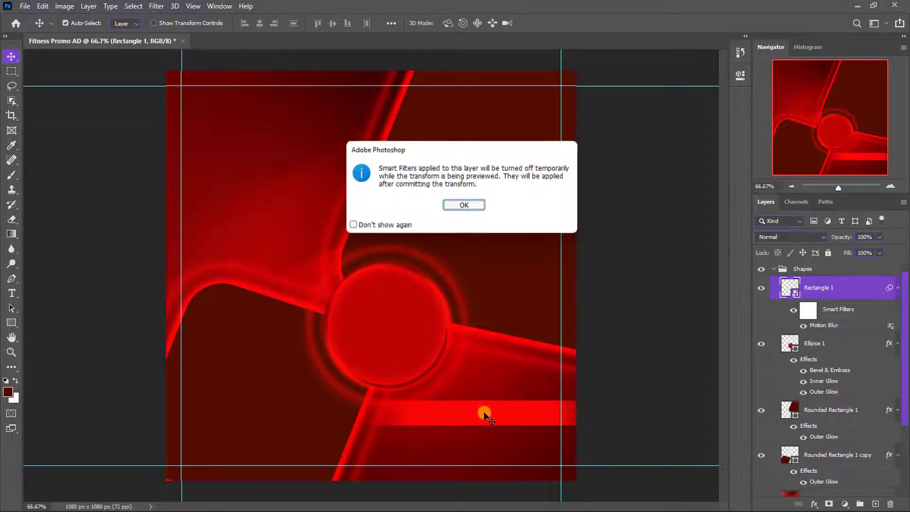
{"action": "left_click", "coordinate": [353, 225]}
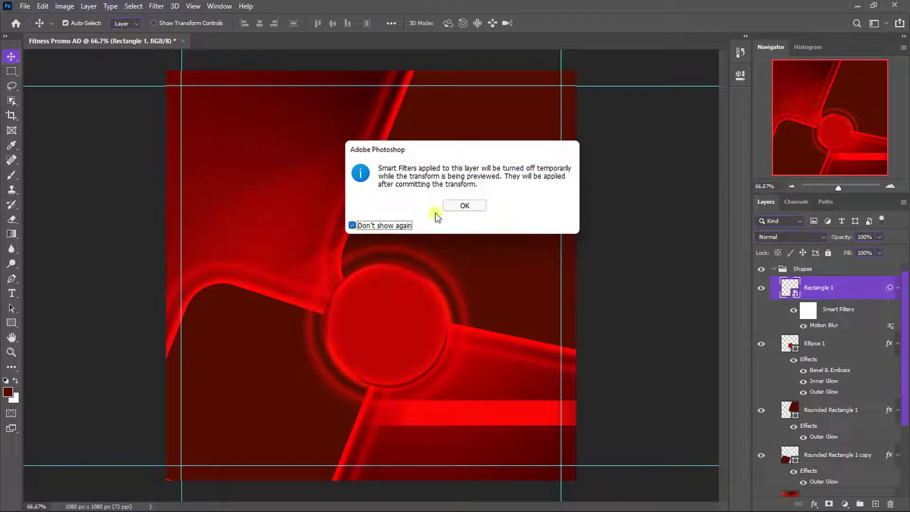
{"action": "left_click", "coordinate": [463, 205]}
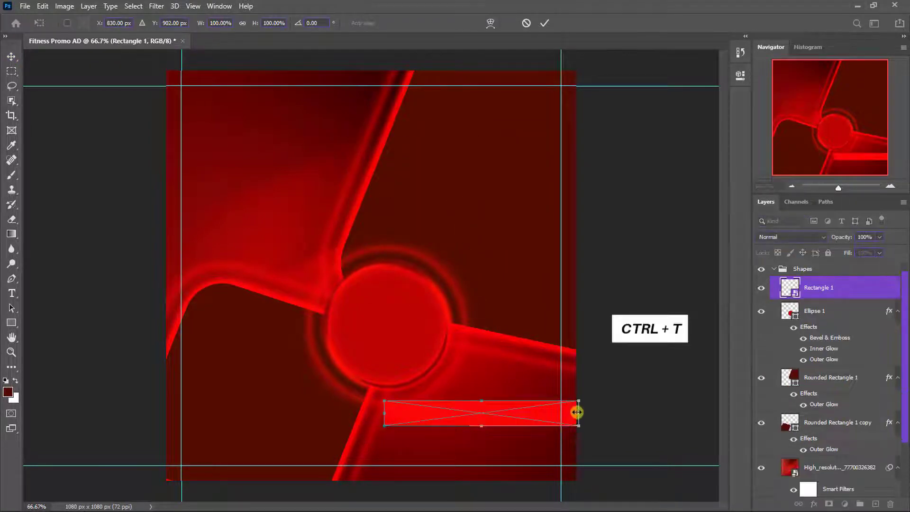
{"action": "left_click_drag", "start_coordinate": [576, 412], "coordinate": [489, 412]}
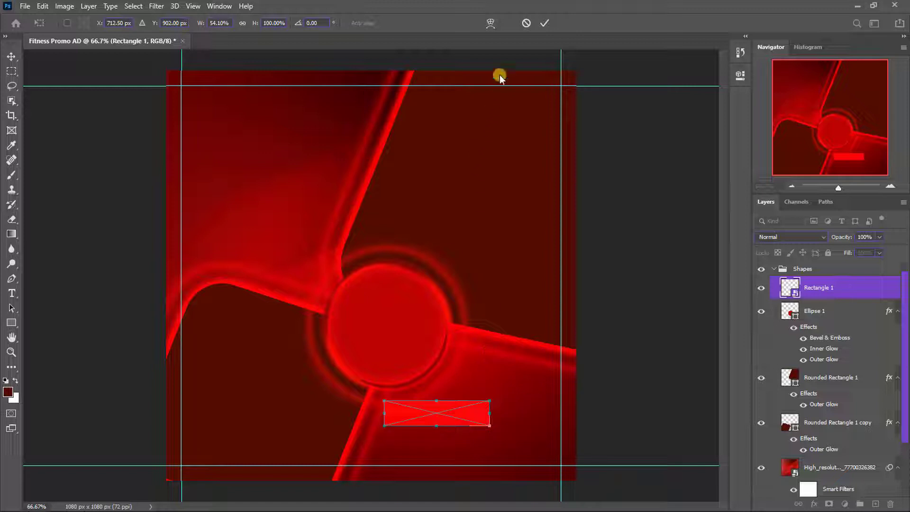
{"action": "left_click", "coordinate": [544, 25]}
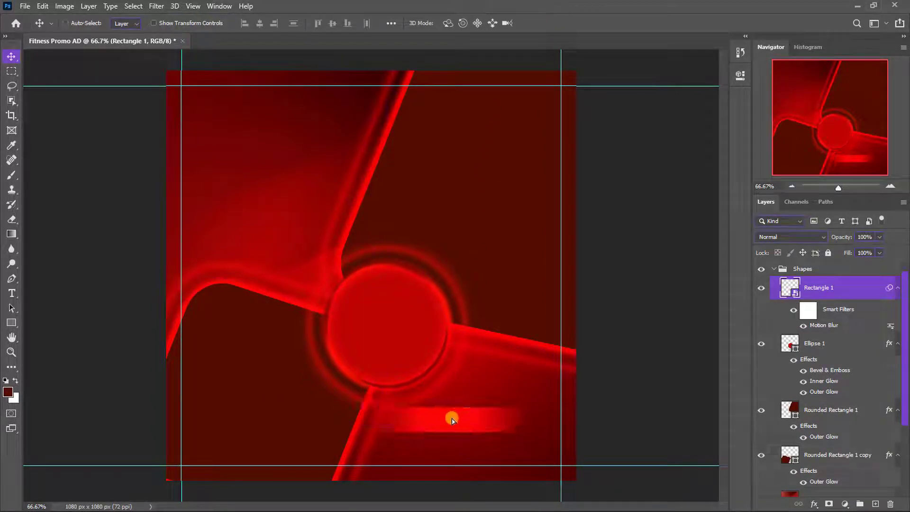
Fine-tune the bar's size and duplicate it as Rectangle 1 copy.
{"action": "key", "text": "ctrl+t"}
{"action": "left_click_drag", "start_coordinate": [449, 432], "coordinate": [449, 427]}
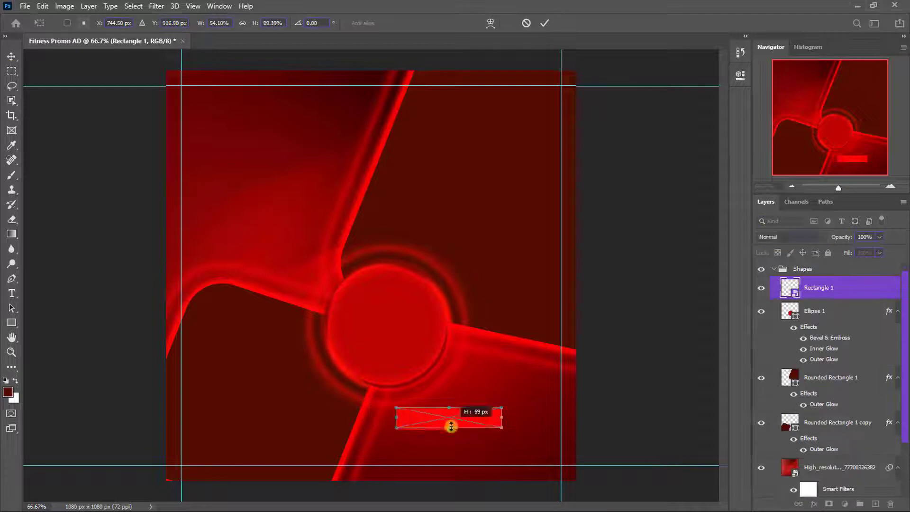
{"action": "left_click_drag", "start_coordinate": [502, 417], "coordinate": [516, 419]}
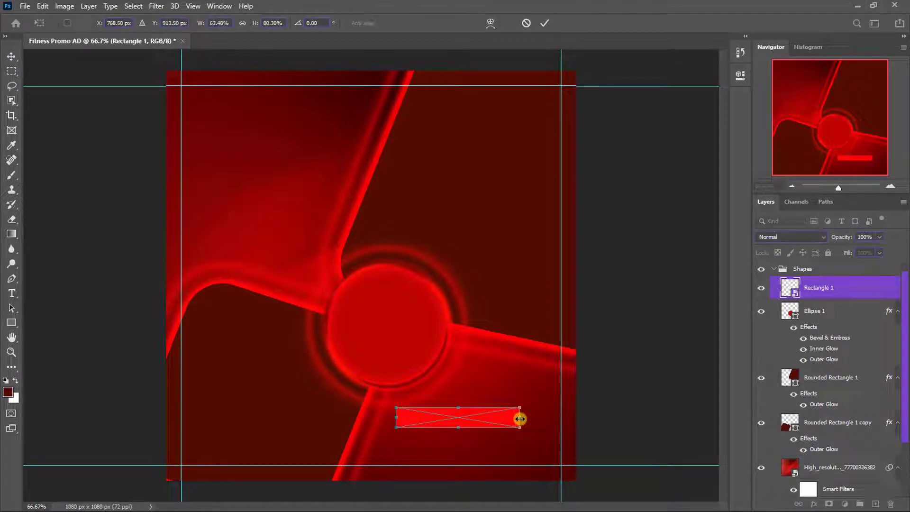
{"action": "key", "text": "Return"}
{"action": "key", "text": "ctrl+j"}
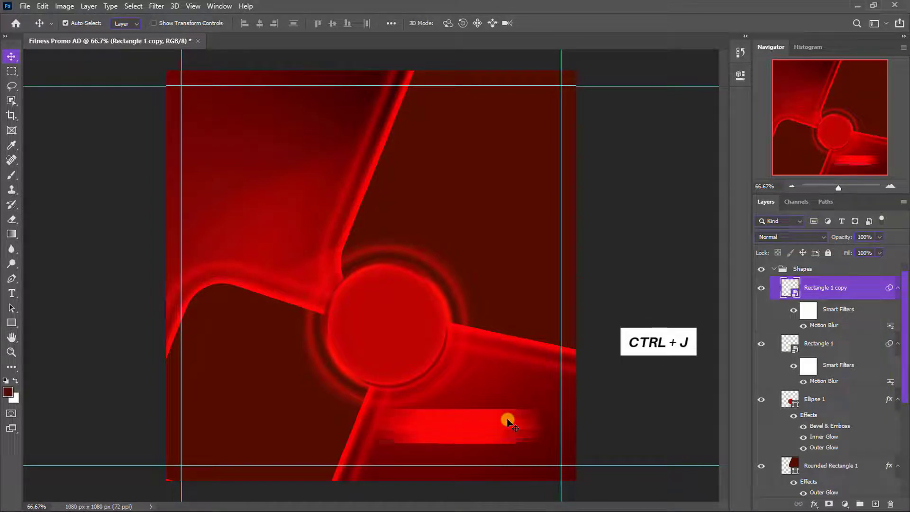
Place the copy below the original bar and move both below the rounded rectangles.
{"action": "left_click_drag", "start_coordinate": [507, 421], "coordinate": [486, 441]}
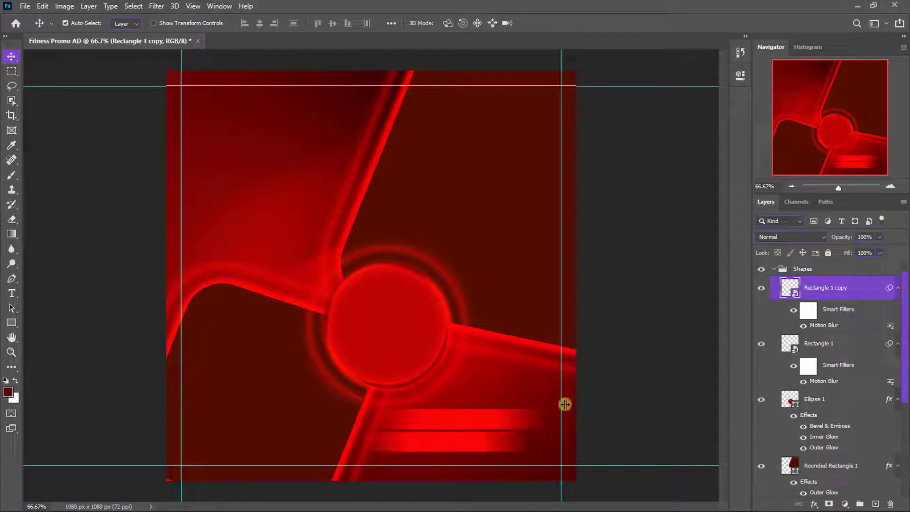
{"action": "left_click", "coordinate": [837, 345], "text": "shift"}
{"action": "scroll", "coordinate": [838, 341], "scroll_direction": "down", "scroll_amount": 1}
{"action": "scroll", "coordinate": [848, 319], "scroll_direction": "down", "scroll_amount": 1}
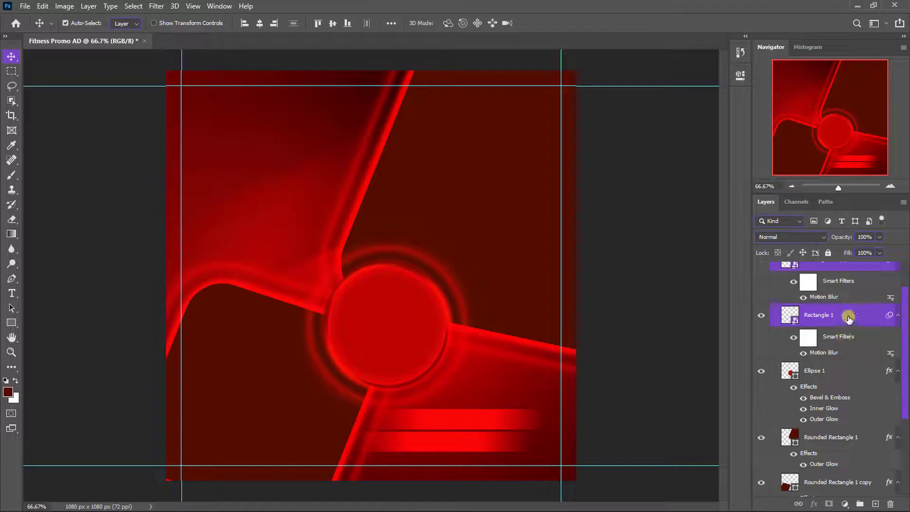
{"action": "left_click_drag", "start_coordinate": [848, 318], "coordinate": [835, 428]}
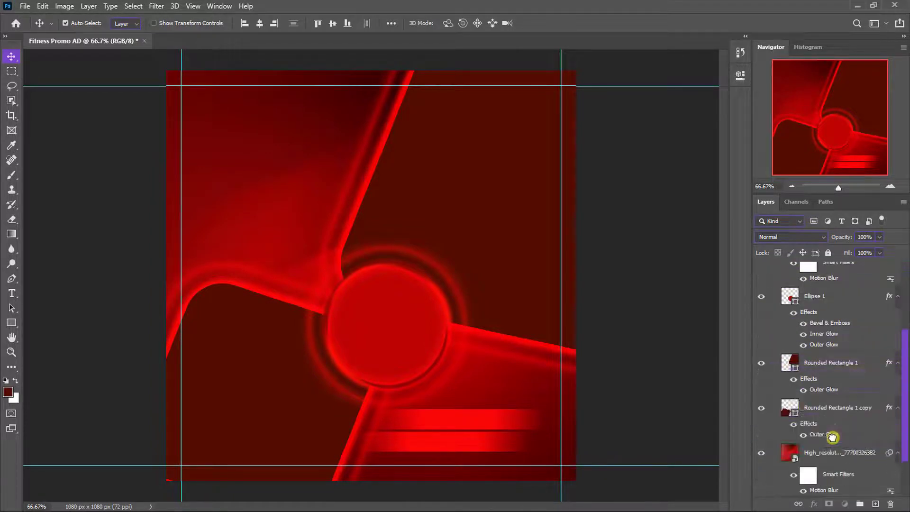
Close the Navigator and Histogram panels and shrink Ellipse 1 slightly.
{"action": "left_click", "coordinate": [902, 50]}
{"action": "left_click", "coordinate": [891, 87]}
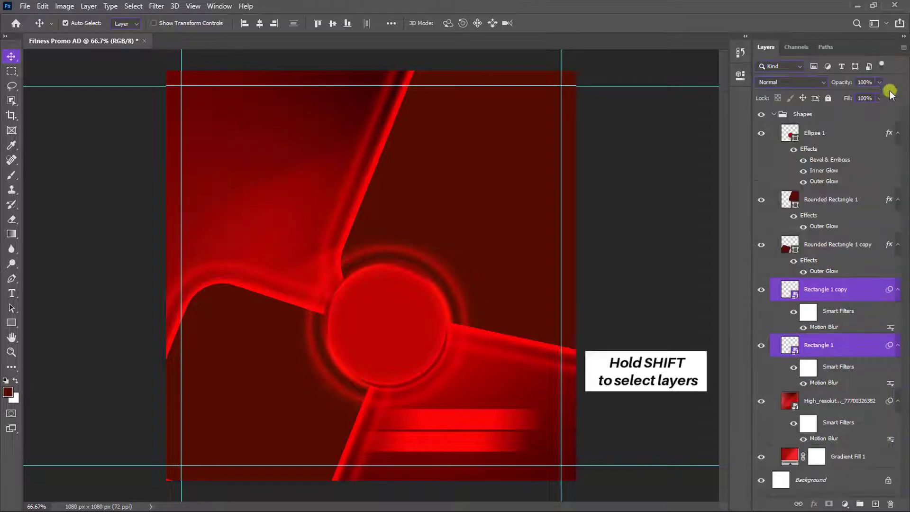
{"action": "left_click", "coordinate": [856, 133], "text": "shift"}
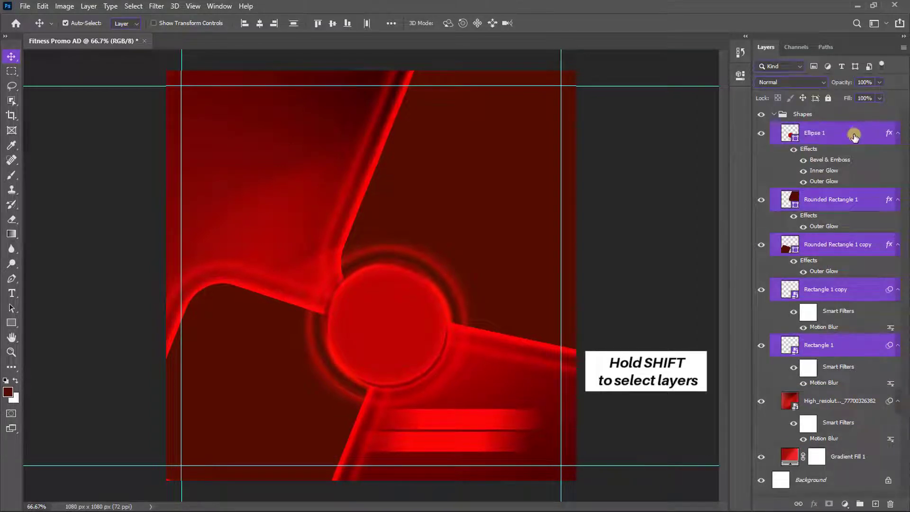
{"action": "left_click", "coordinate": [384, 330], "text": "ctrl"}
{"action": "key", "text": "ctrl+t"}
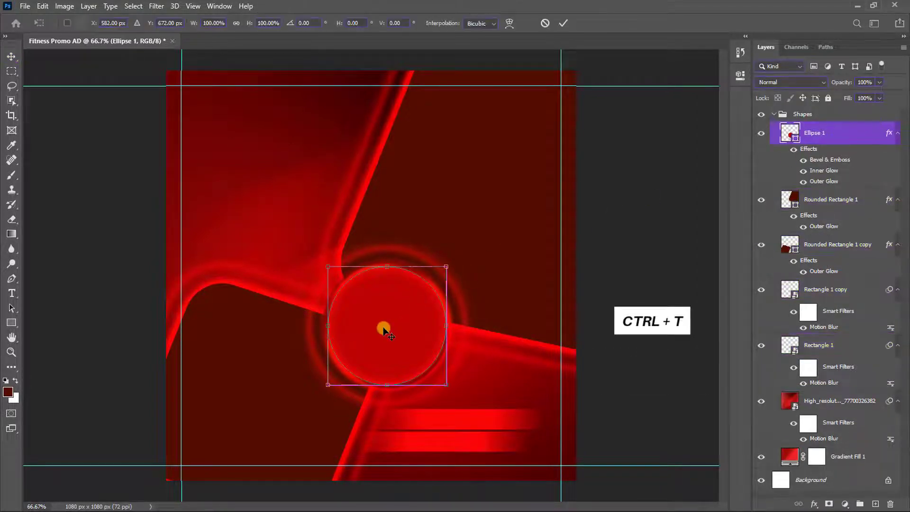
{"action": "left_click_drag", "start_coordinate": [446, 384], "coordinate": [440, 377]}
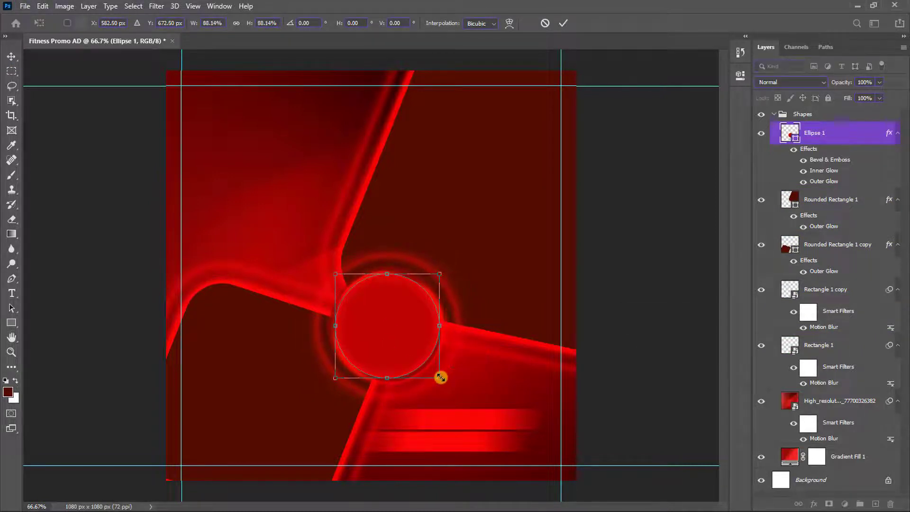
{"action": "left_click", "coordinate": [567, 24]}
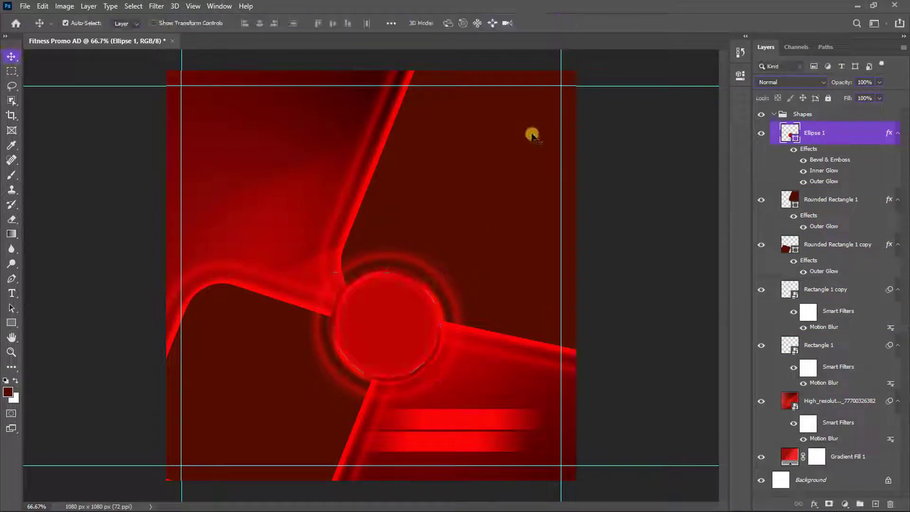
Nudge both red stripes upward and adjust their height together.
{"action": "left_click", "coordinate": [482, 417]}
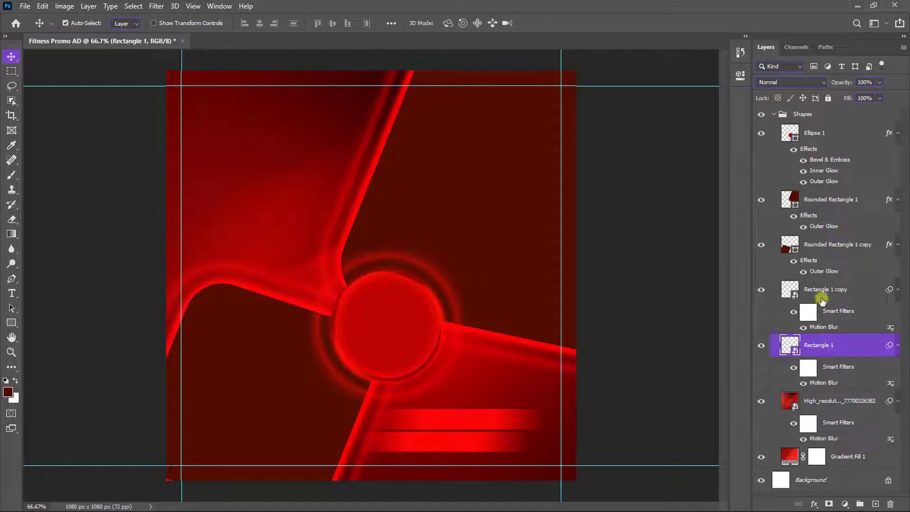
{"action": "left_click", "coordinate": [825, 292], "text": "ctrl"}
{"action": "key", "text": "Up"}
{"action": "key", "text": "Up"}
{"action": "key", "text": "Up"}
{"action": "key", "text": "Up"}
{"action": "key", "text": "Up"}
{"action": "key", "text": "Up"}
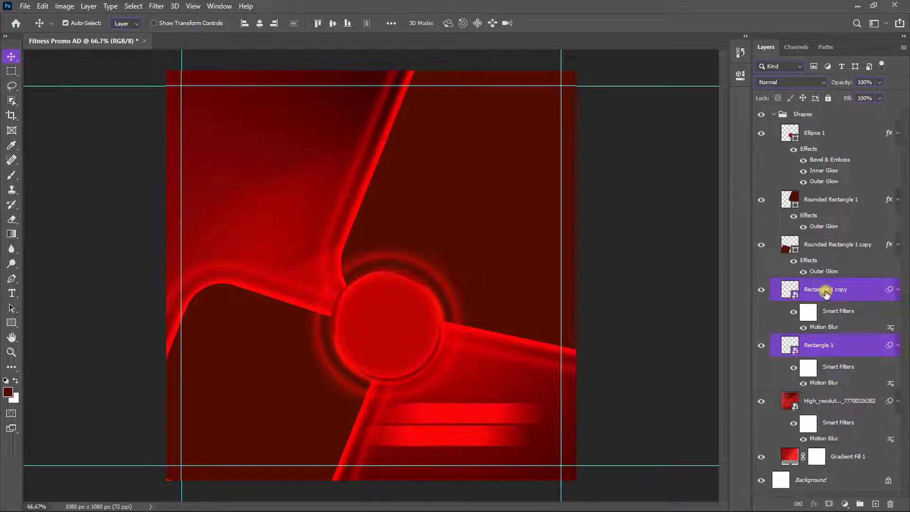
{"action": "key", "text": "Up"}
{"action": "key", "text": "Up"}
{"action": "key", "text": "Up"}
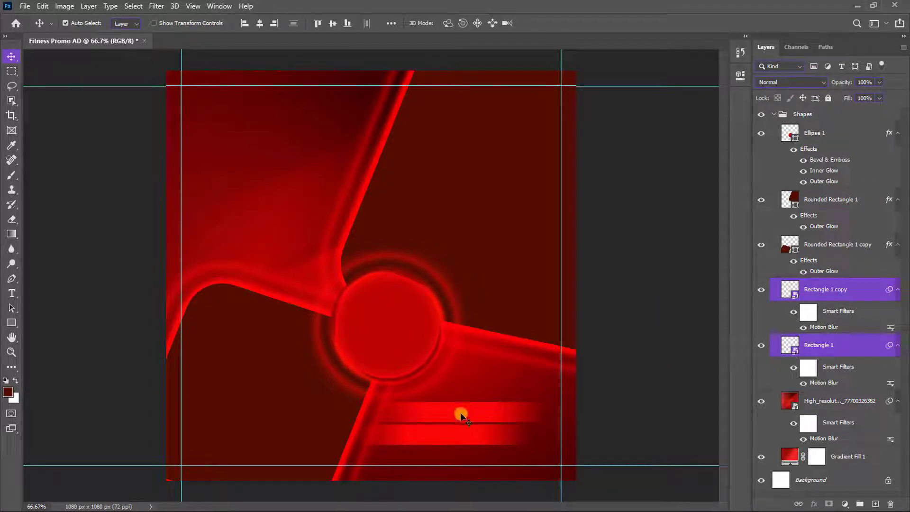
{"action": "key", "text": "ctrl+t"}
{"action": "left_click_drag", "start_coordinate": [452, 402], "coordinate": [451, 408]}
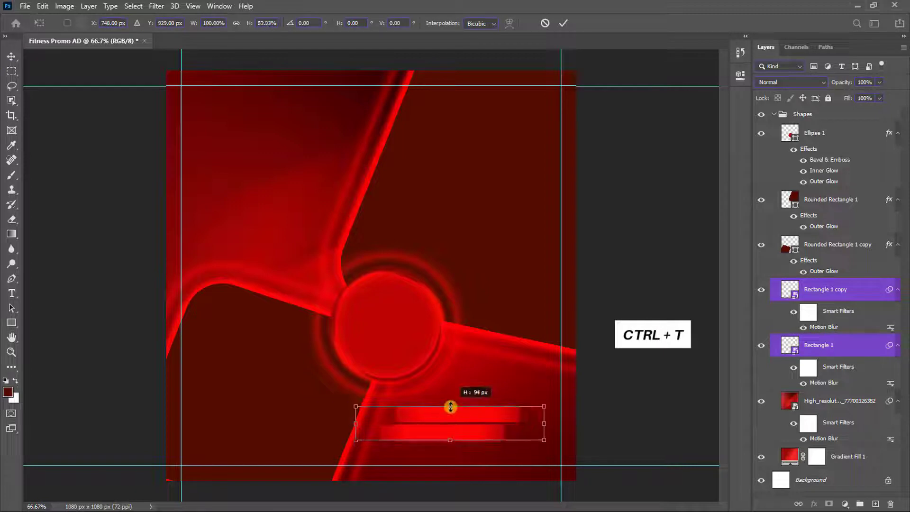
{"action": "left_click", "coordinate": [564, 23]}
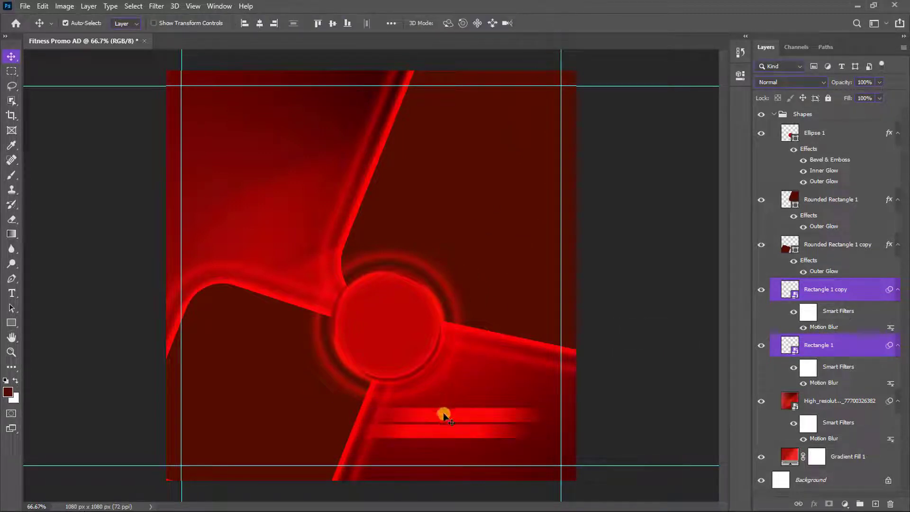
{"action": "key", "text": "ctrl+t"}
{"action": "left_click_drag", "start_coordinate": [451, 437], "coordinate": [451, 441]}
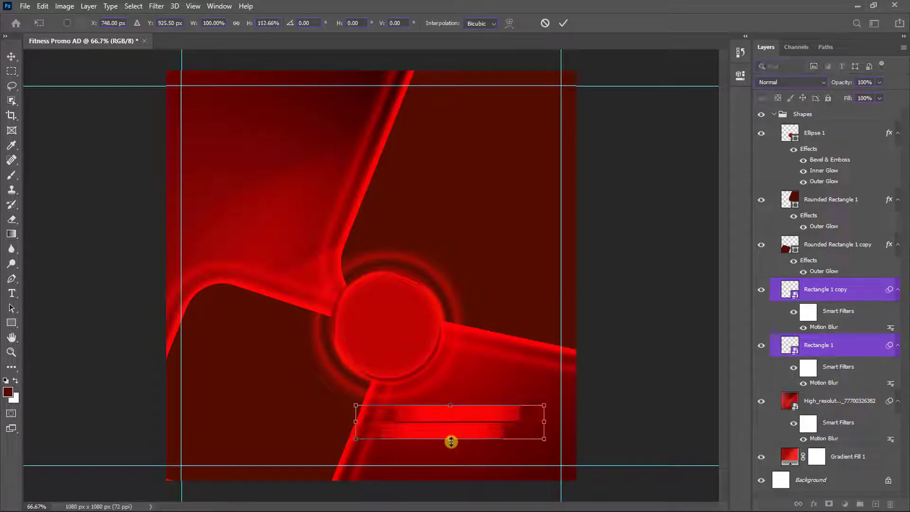
{"action": "left_click", "coordinate": [564, 23]}
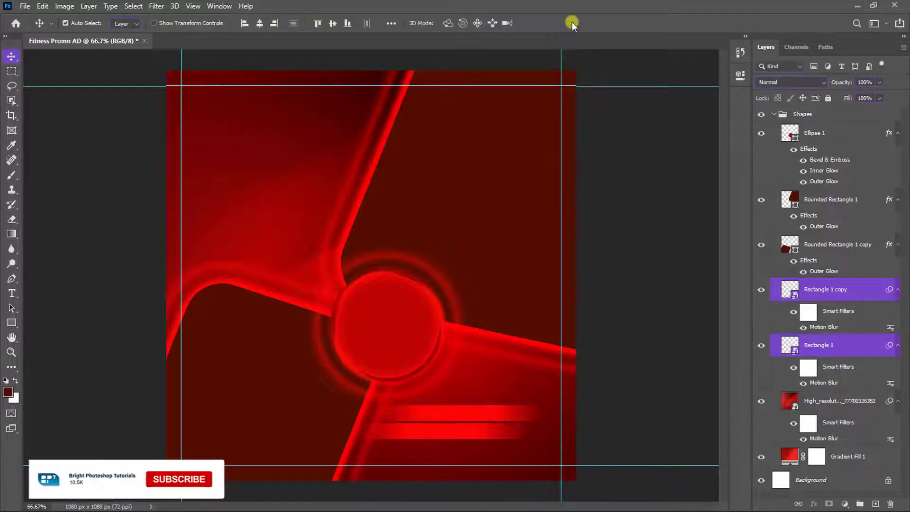
Draw a small rounded rectangle filled with fa0606 in the Shapes group.
{"action": "left_click", "coordinate": [811, 134]}
{"action": "left_click", "coordinate": [777, 121]}
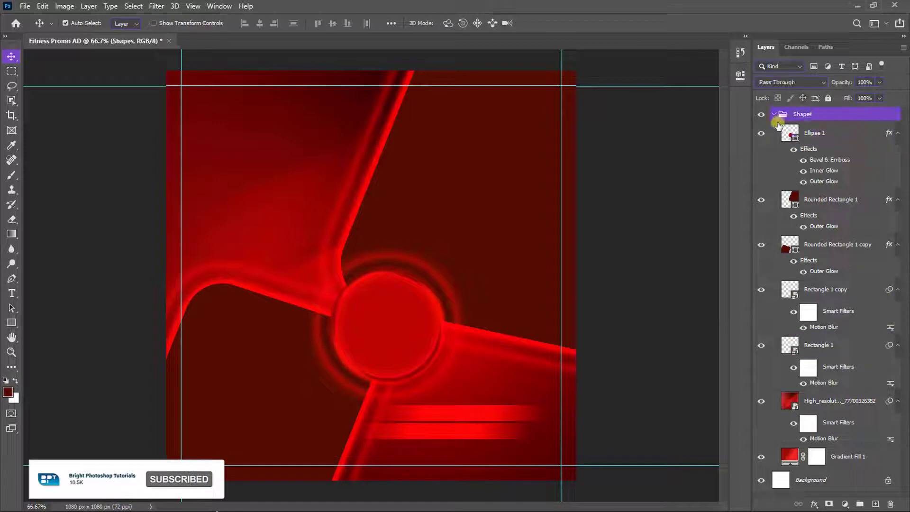
{"action": "left_click", "coordinate": [15, 321]}
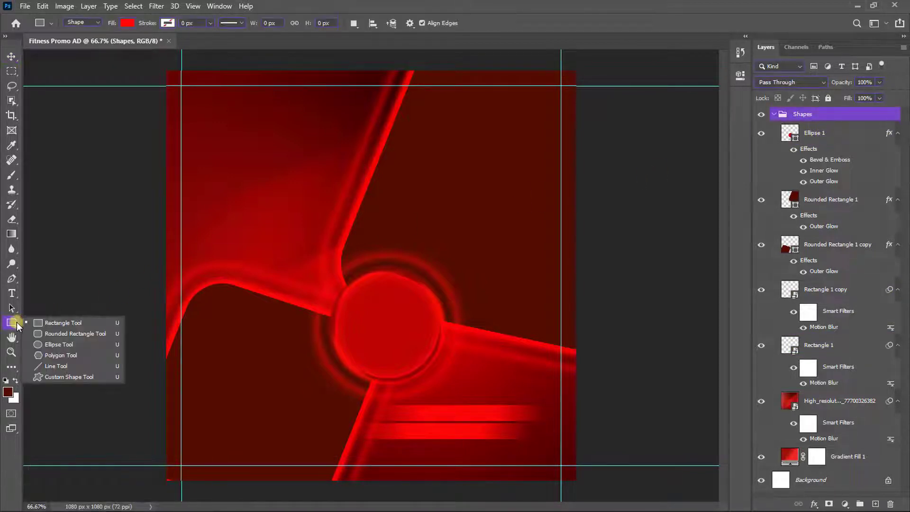
{"action": "left_click", "coordinate": [54, 338]}
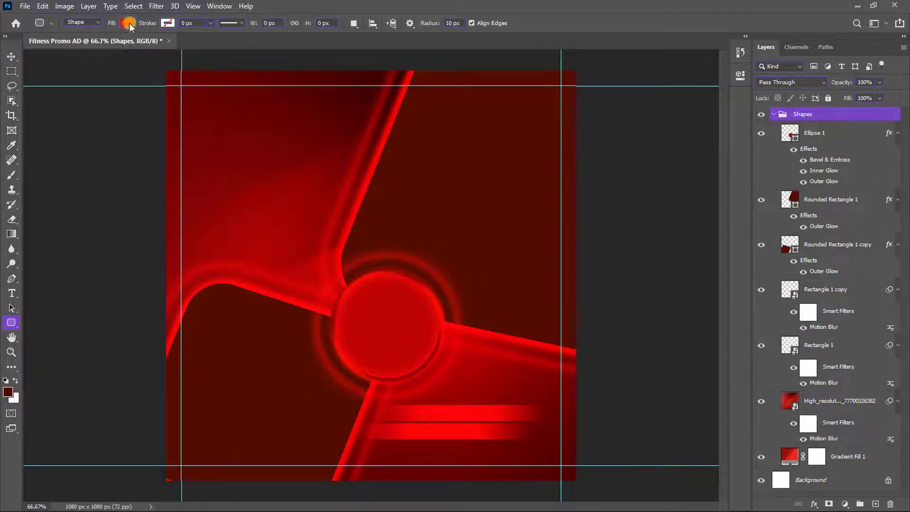
{"action": "left_click", "coordinate": [129, 23]}
{"action": "left_click", "coordinate": [198, 45]}
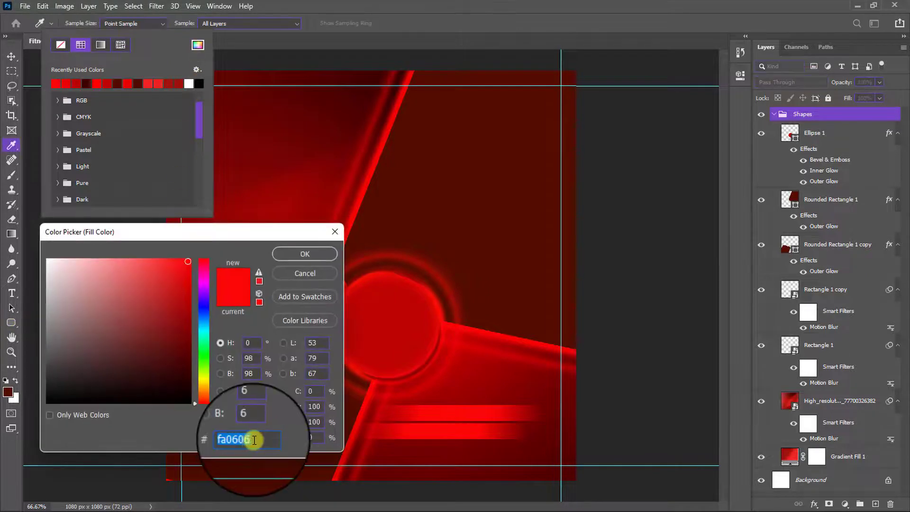
{"action": "left_click", "coordinate": [311, 255]}
{"action": "left_click_drag", "start_coordinate": [278, 175], "coordinate": [308, 207]}
Skew the rounded rectangle's top to the left and move it below the stripes.
{"action": "key", "text": "ctrl+t"}
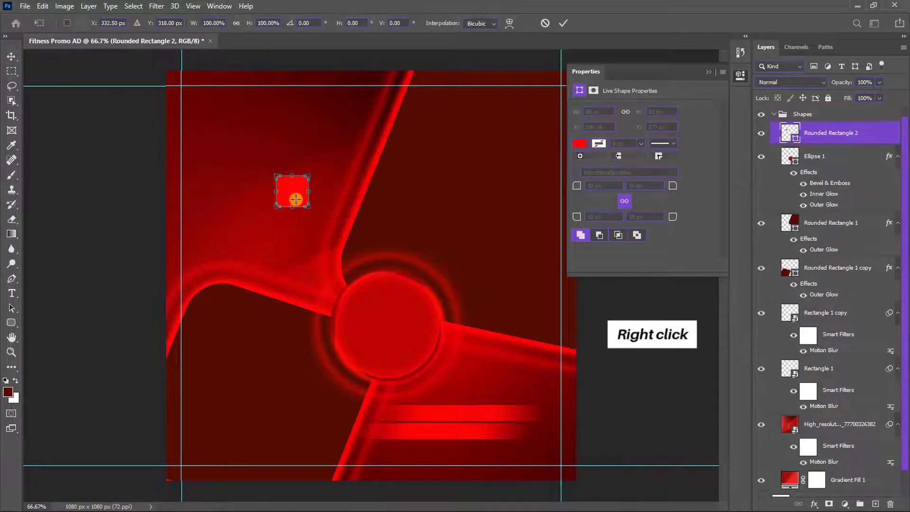
{"action": "right_click", "coordinate": [296, 200]}
{"action": "left_click", "coordinate": [309, 240]}
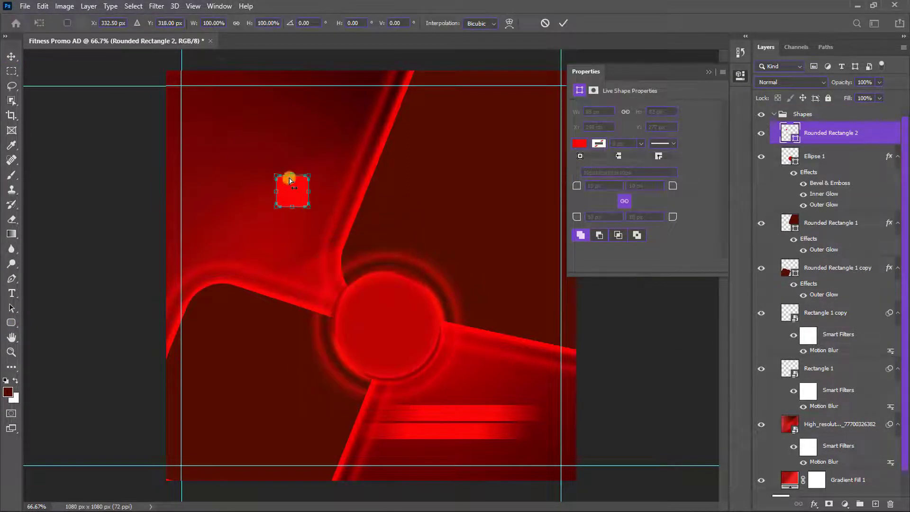
{"action": "left_click_drag", "start_coordinate": [291, 178], "coordinate": [282, 182]}
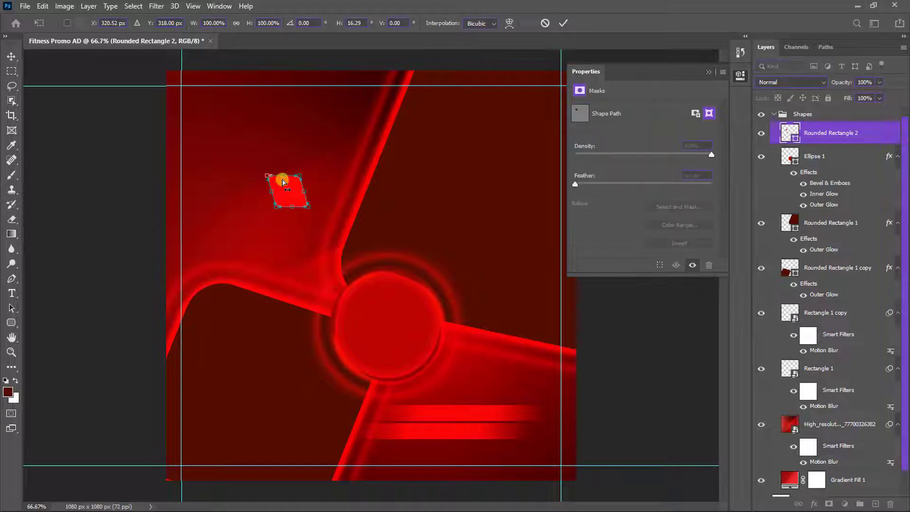
{"action": "left_click", "coordinate": [562, 24]}
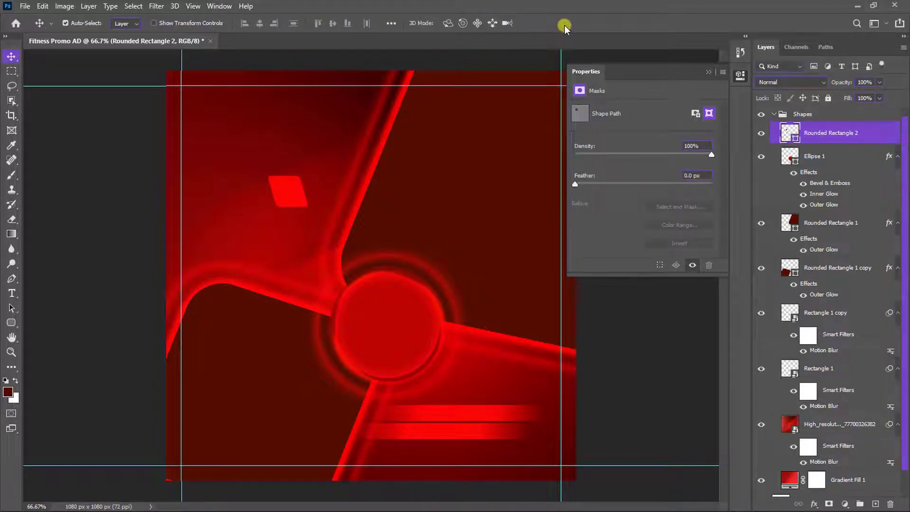
{"action": "left_click", "coordinate": [706, 73]}
{"action": "left_click_drag", "start_coordinate": [304, 192], "coordinate": [376, 449]}
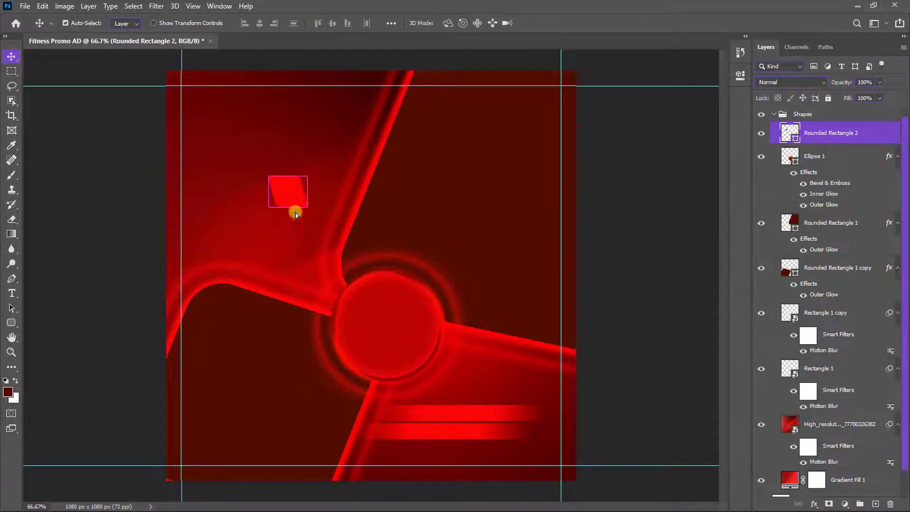
Shrink the slanted shape to about two-thirds and select Rounded Rectangle 1.
{"action": "key", "text": "ctrl+plus"}
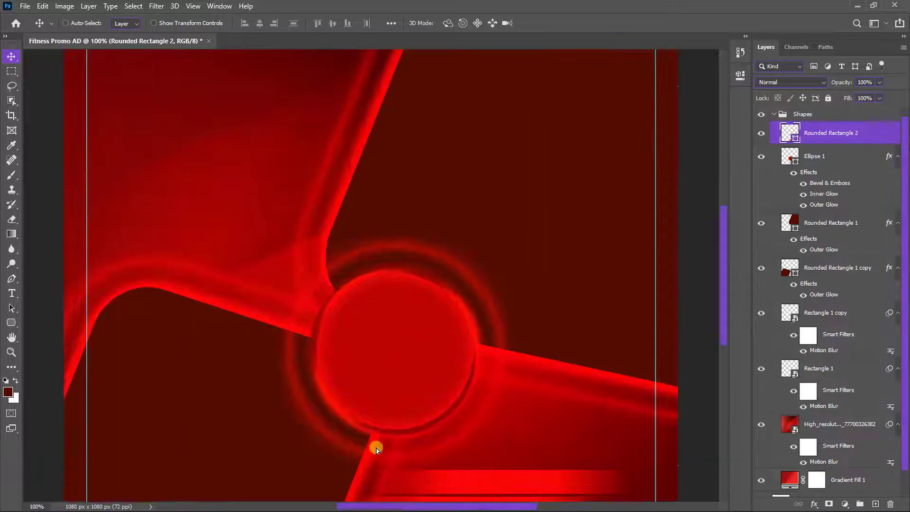
{"action": "scroll", "coordinate": [375, 446], "scroll_direction": "down", "scroll_amount": 2}
{"action": "scroll", "coordinate": [376, 445], "scroll_direction": "down", "scroll_amount": 3}
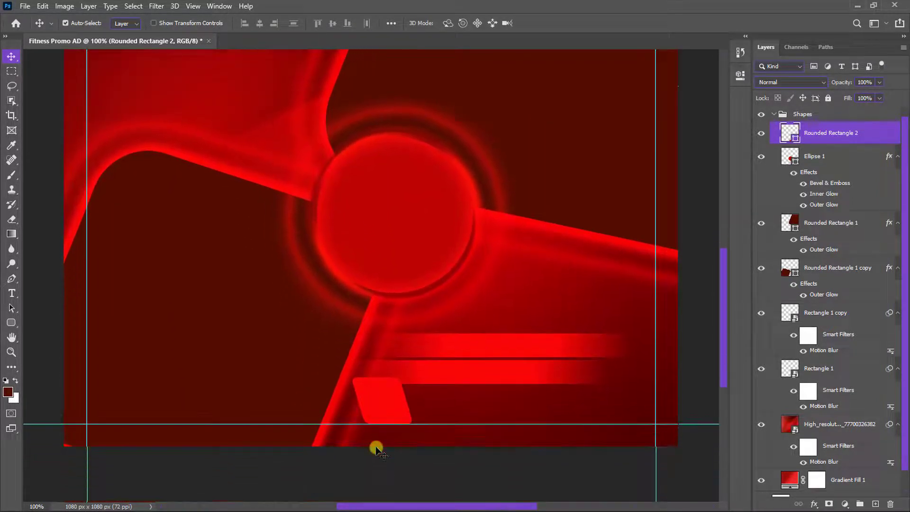
{"action": "key", "text": "ctrl+t"}
{"action": "key", "text": "ctrl+t"}
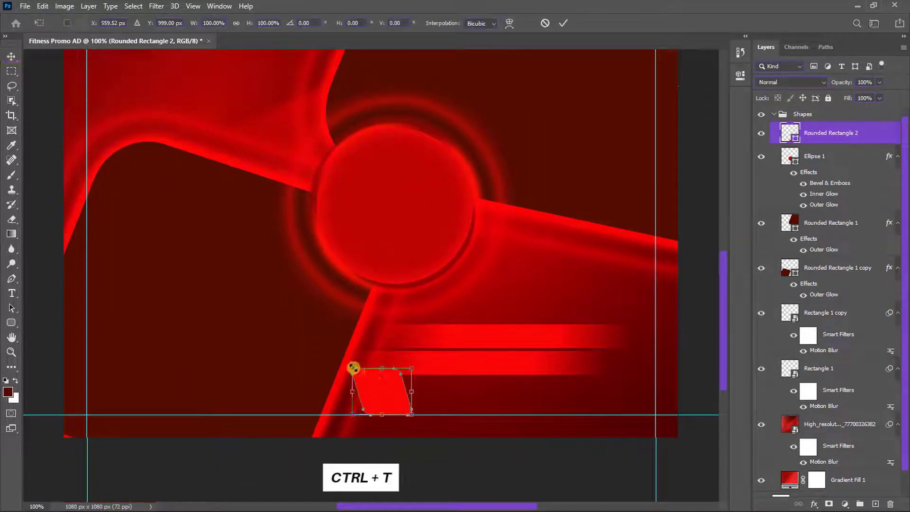
{"action": "left_click_drag", "start_coordinate": [351, 368], "coordinate": [379, 400]}
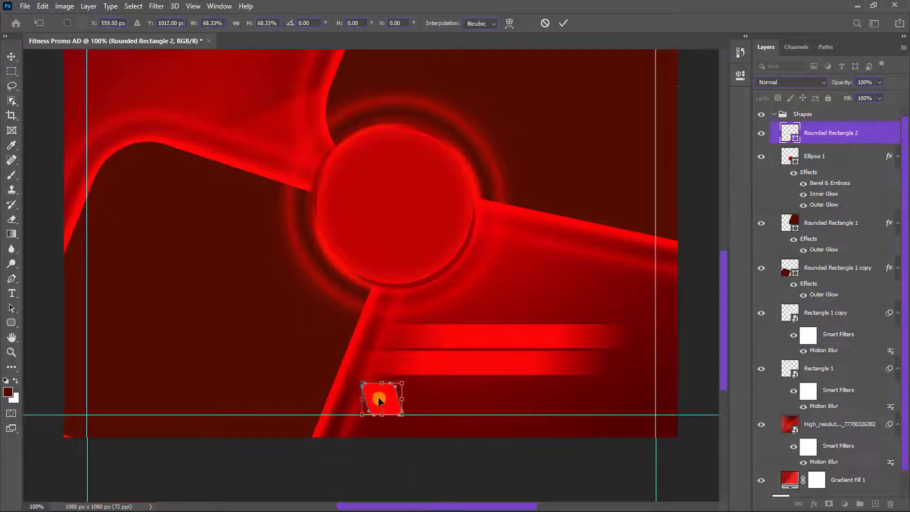
{"action": "key", "text": "Return"}
{"action": "scroll", "coordinate": [378, 400], "scroll_direction": "down", "scroll_amount": 1}
{"action": "left_click", "coordinate": [375, 408]}
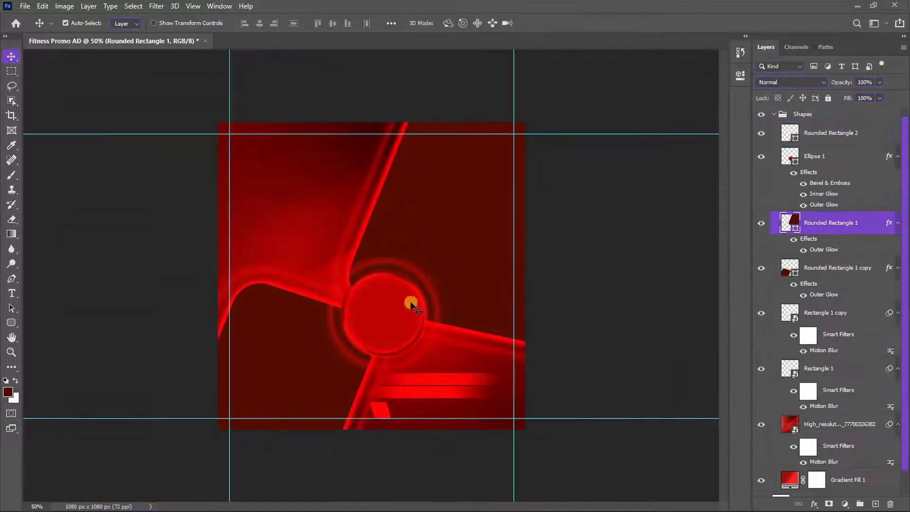
Place Embedded the brandon-morales gym photo and position it up and right.
{"action": "left_click", "coordinate": [761, 223]}
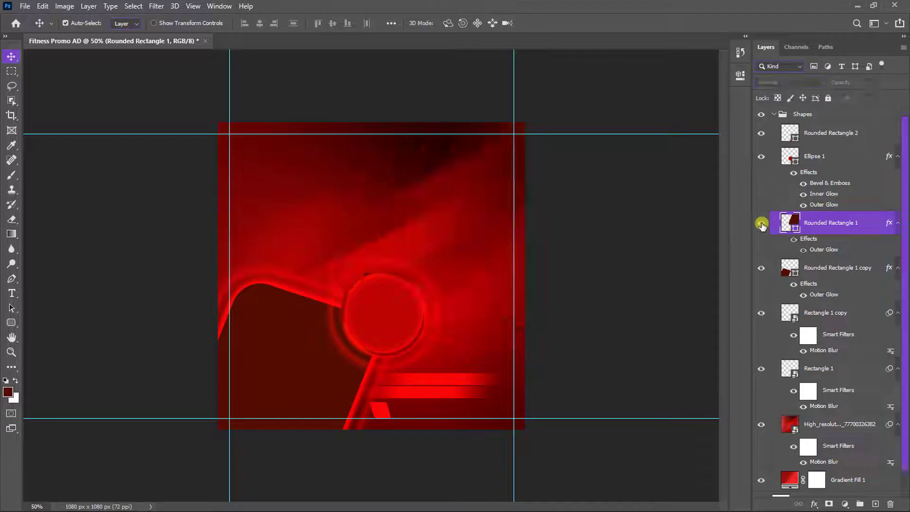
{"action": "left_click", "coordinate": [27, 7]}
{"action": "left_click", "coordinate": [67, 228]}
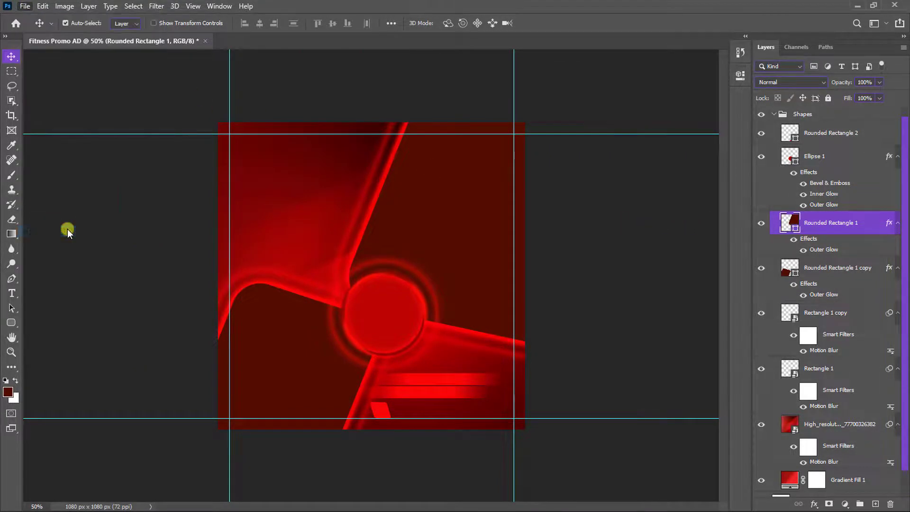
{"action": "left_click", "coordinate": [136, 113]}
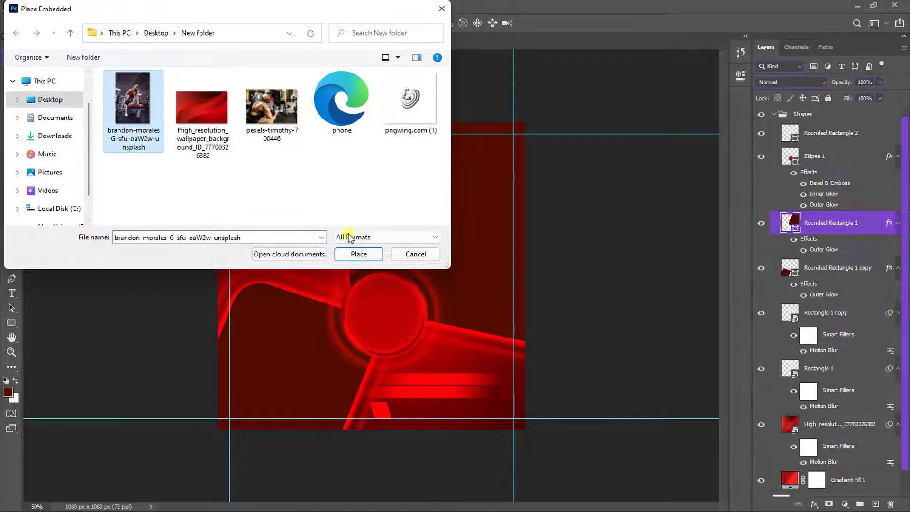
{"action": "left_click", "coordinate": [358, 254]}
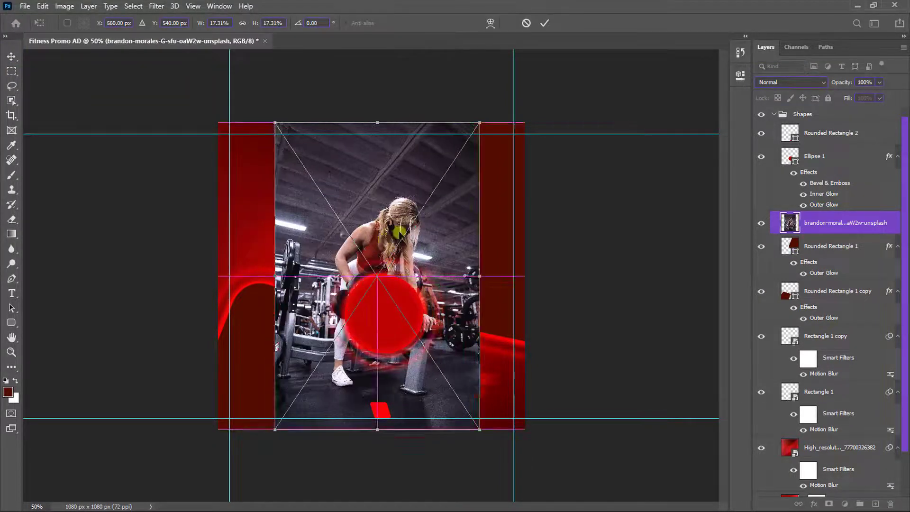
{"action": "left_click_drag", "start_coordinate": [399, 232], "coordinate": [431, 225]}
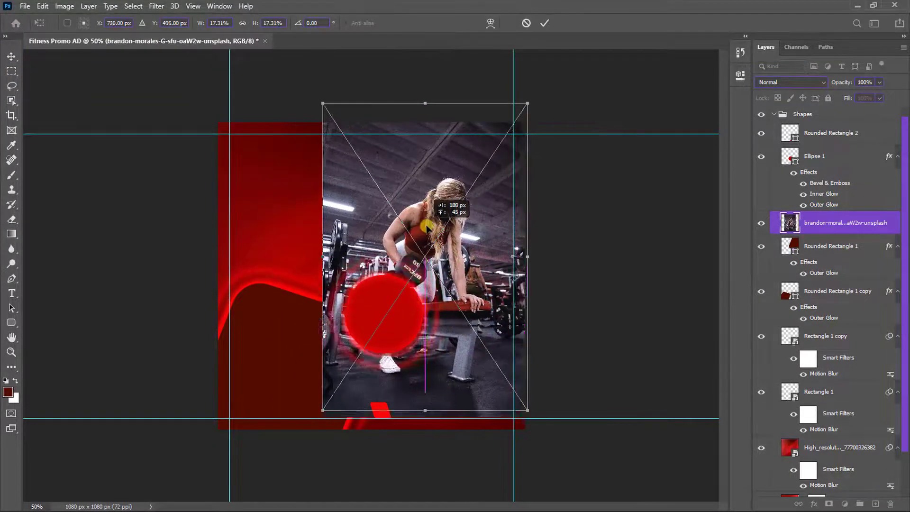
{"action": "left_click", "coordinate": [547, 25]}
Clip the photo into the upper-right red shape and move it higher.
{"action": "right_click", "coordinate": [786, 222]}
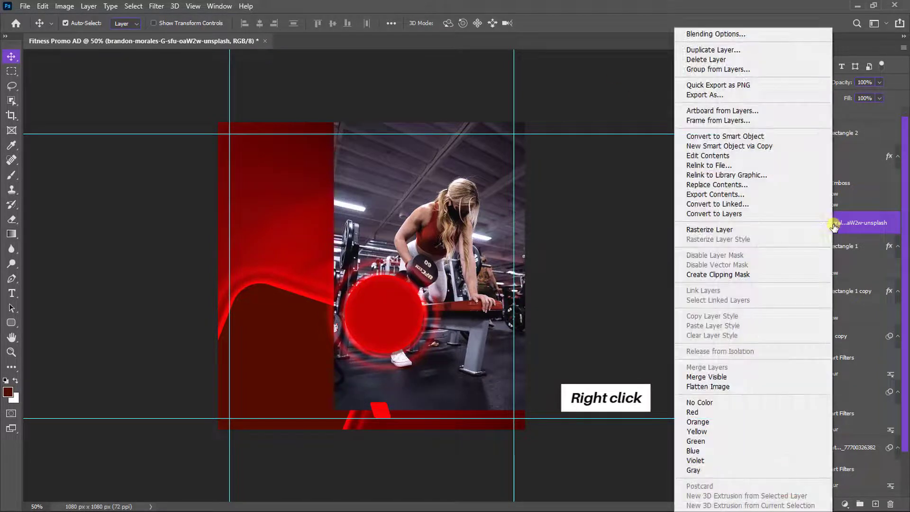
{"action": "left_click", "coordinate": [710, 275]}
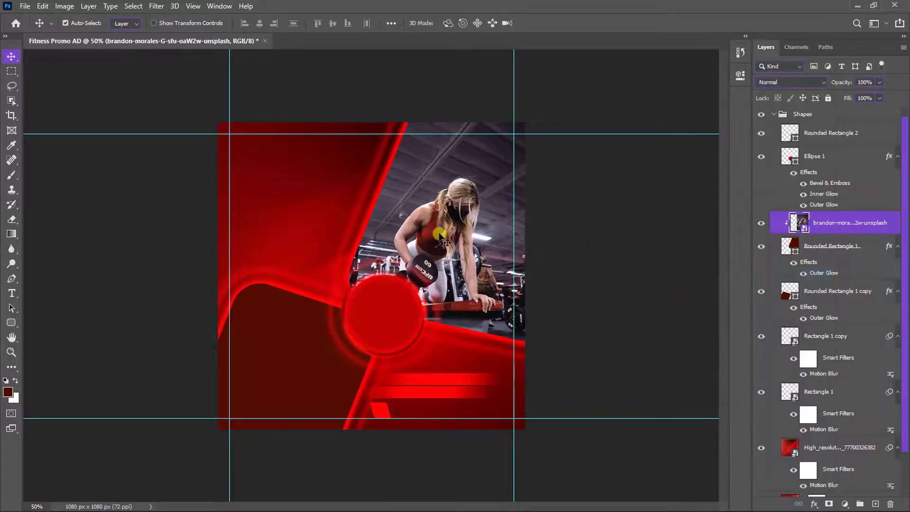
{"action": "left_click_drag", "start_coordinate": [440, 236], "coordinate": [446, 192]}
Embed the pexels-timothy-700446 dumbbell photo above Rounded Rectangle 1 copy, toward the lower left.
{"action": "left_click", "coordinate": [293, 372]}
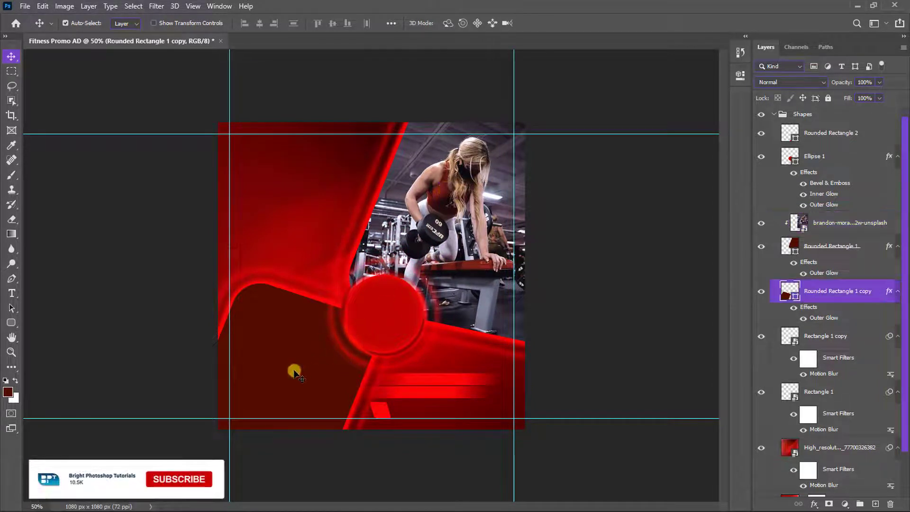
{"action": "left_click", "coordinate": [24, 6]}
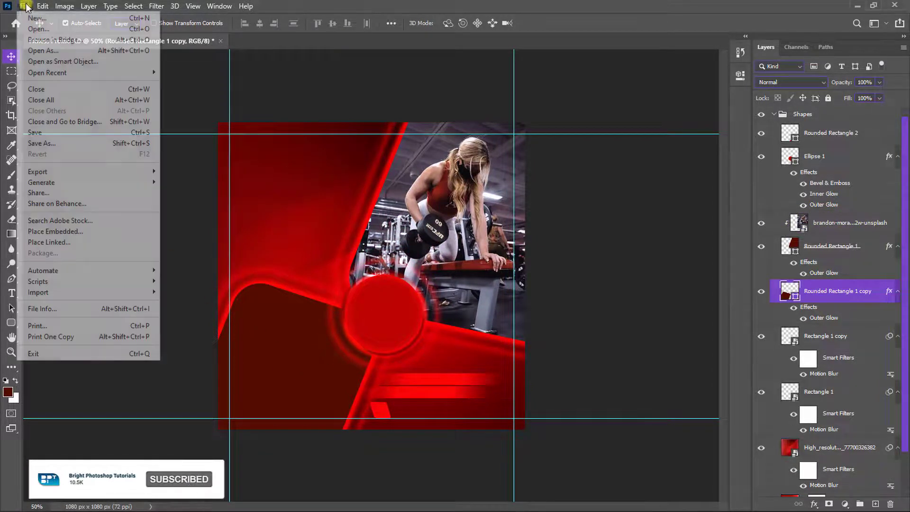
{"action": "left_click", "coordinate": [51, 231]}
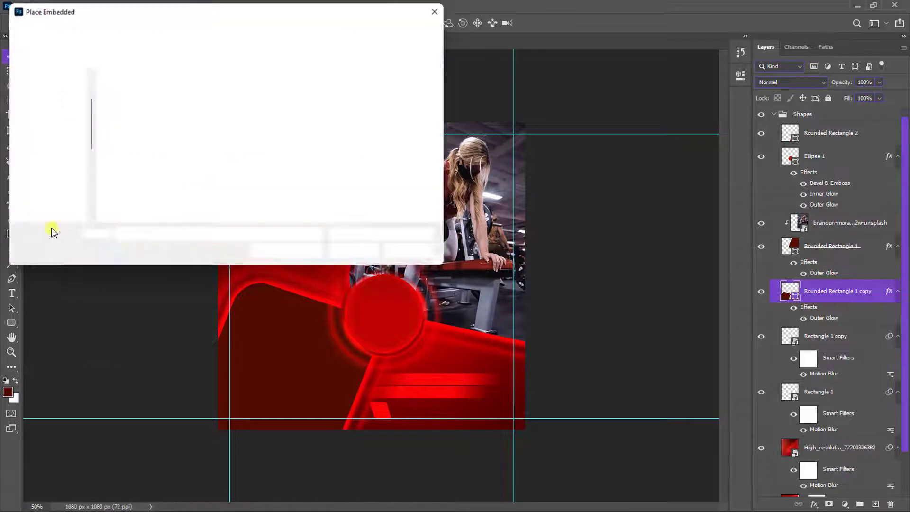
{"action": "left_click", "coordinate": [262, 116]}
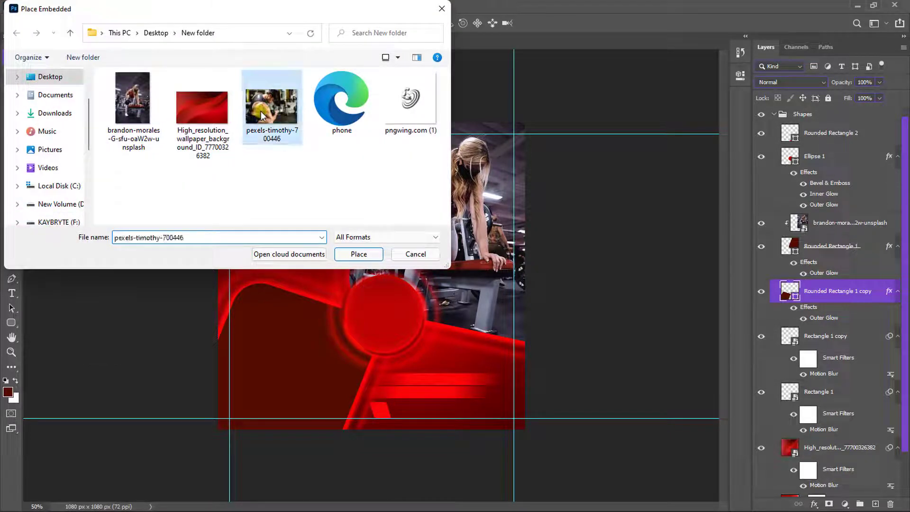
{"action": "left_click", "coordinate": [345, 254]}
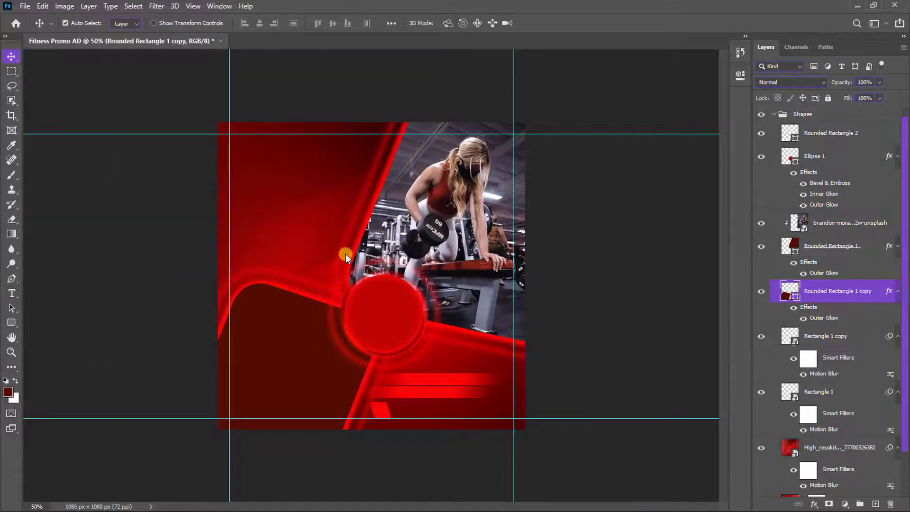
{"action": "left_click_drag", "start_coordinate": [336, 232], "coordinate": [308, 319]}
{"action": "left_click", "coordinate": [545, 25]}
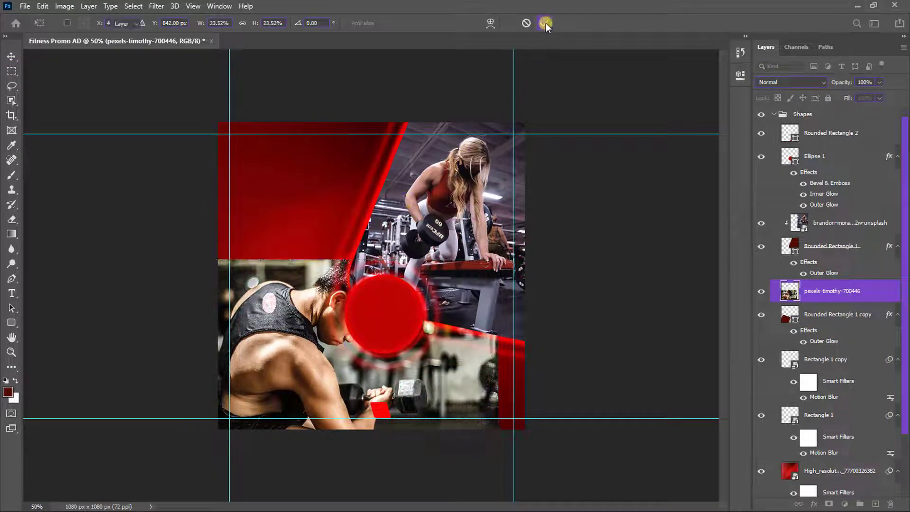
Clip the photo into the lower-left red shape and scale it to fit.
{"action": "right_click", "coordinate": [825, 294]}
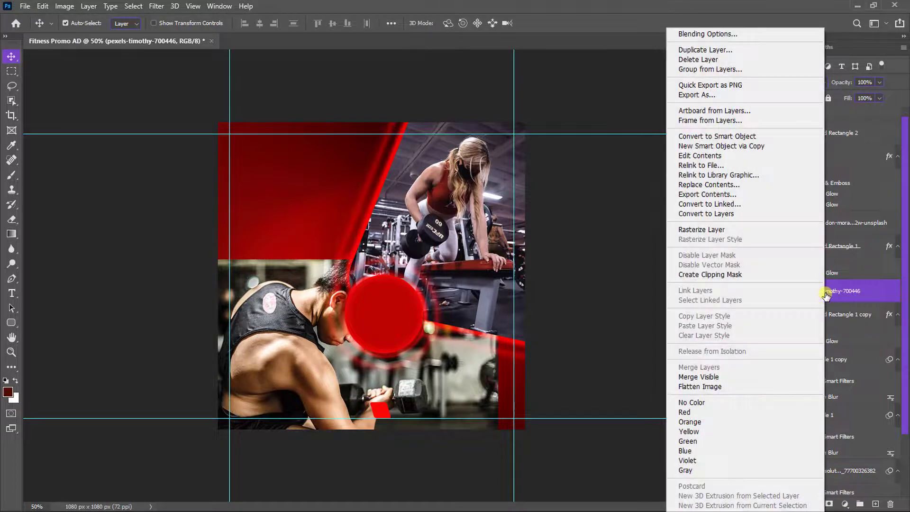
{"action": "left_click", "coordinate": [777, 277]}
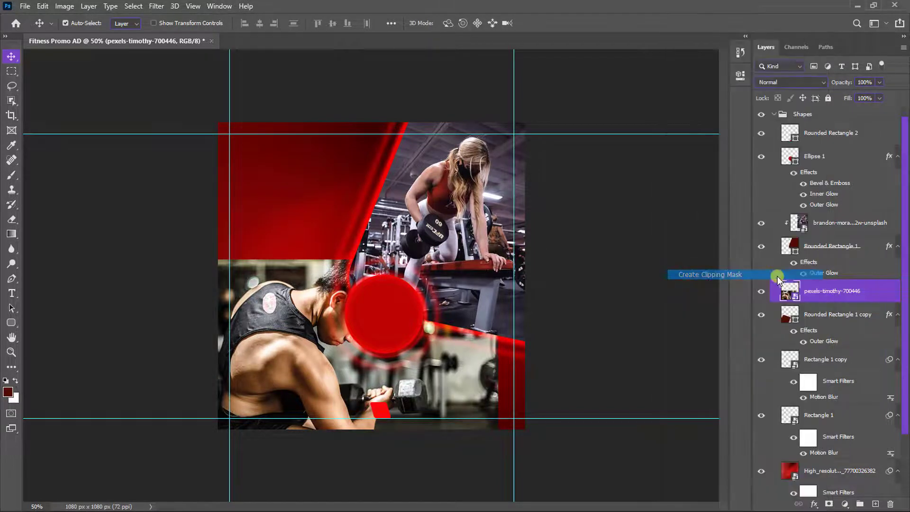
{"action": "key", "text": "ctrl+t"}
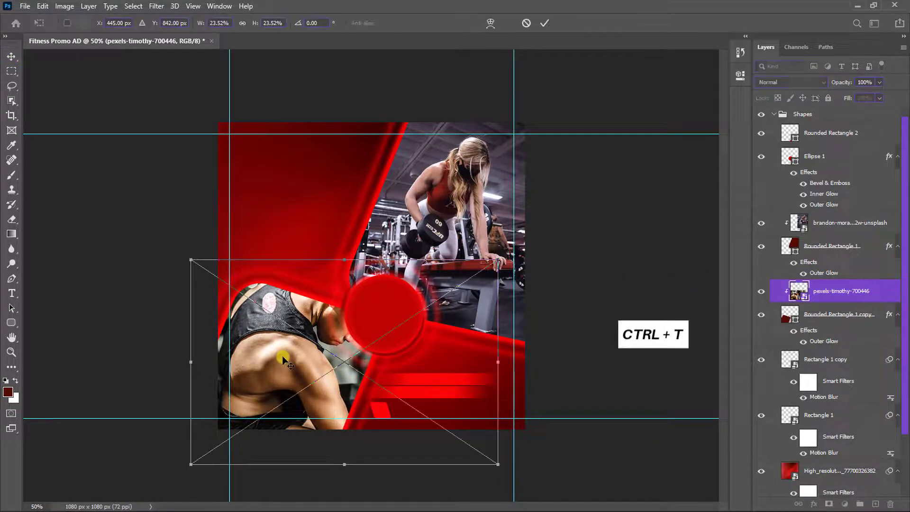
{"action": "left_click_drag", "start_coordinate": [497, 260], "coordinate": [441, 297]}
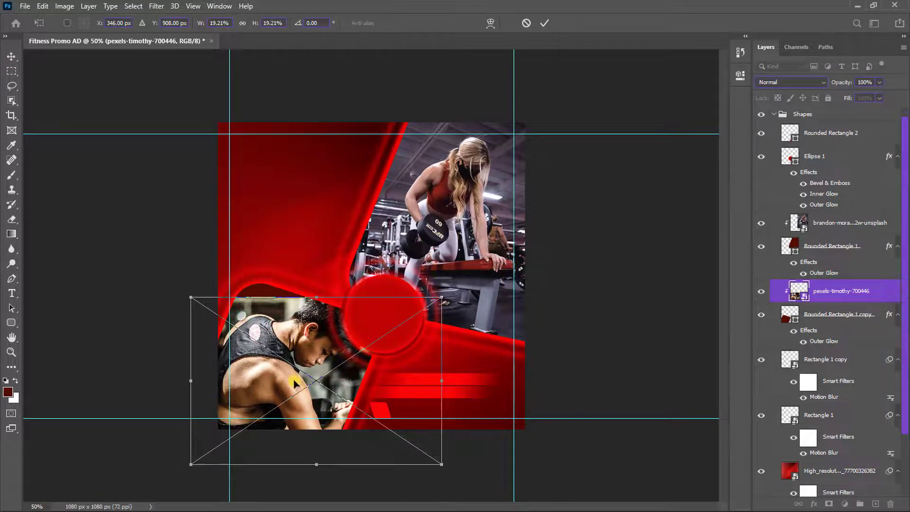
{"action": "left_click_drag", "start_coordinate": [294, 381], "coordinate": [299, 367]}
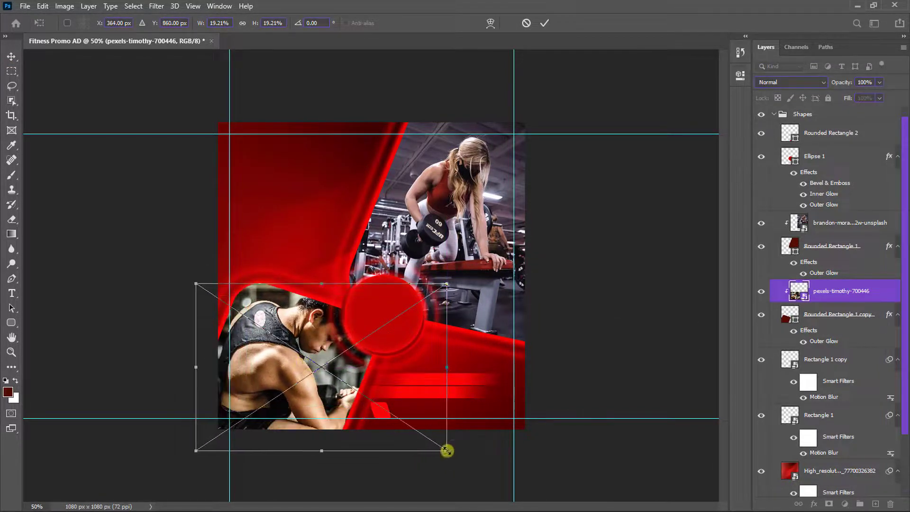
{"action": "left_click_drag", "start_coordinate": [447, 450], "coordinate": [416, 432]}
{"action": "left_click_drag", "start_coordinate": [302, 349], "coordinate": [294, 348]}
{"action": "left_click", "coordinate": [544, 24]}
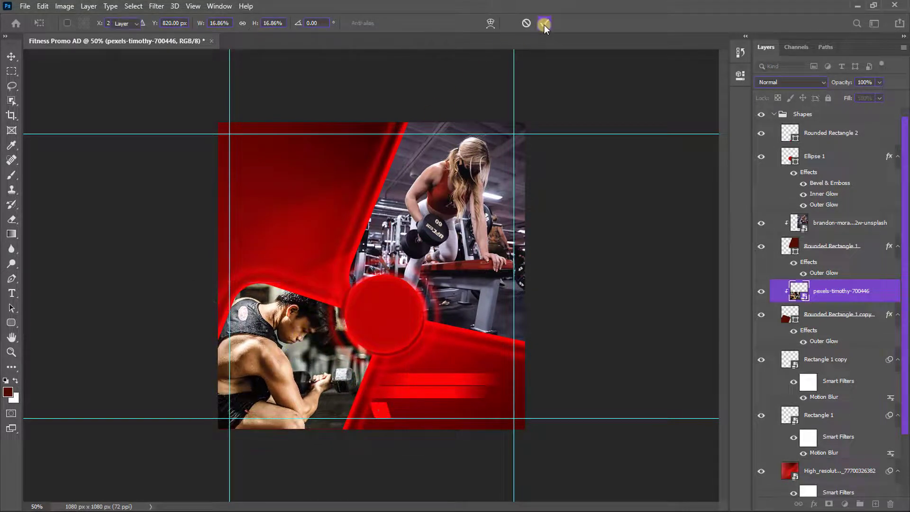
Embed the phone image above Rounded Rectangle 2.
{"action": "left_click", "coordinate": [821, 135]}
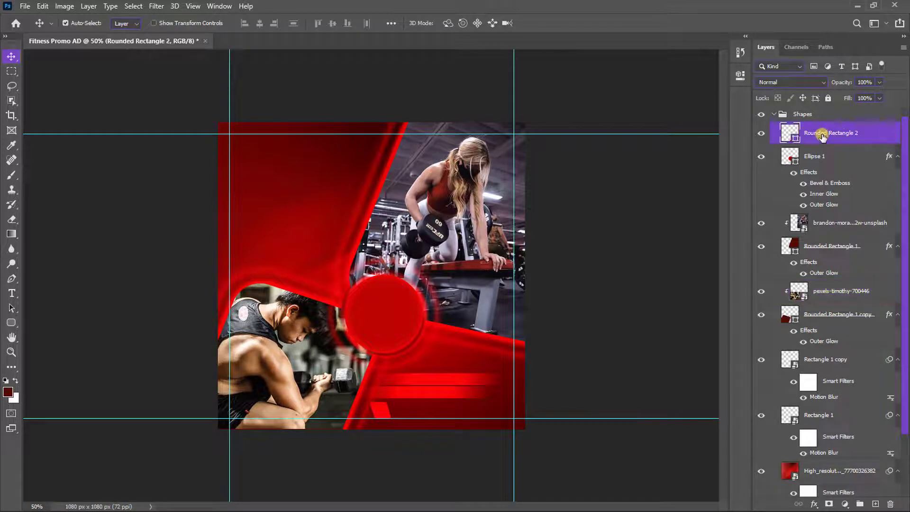
{"action": "left_click", "coordinate": [28, 7]}
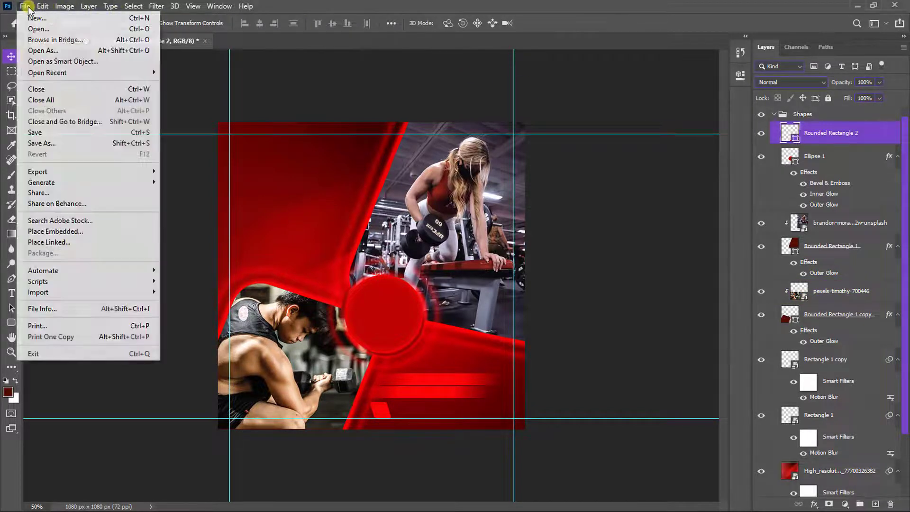
{"action": "left_click", "coordinate": [54, 232]}
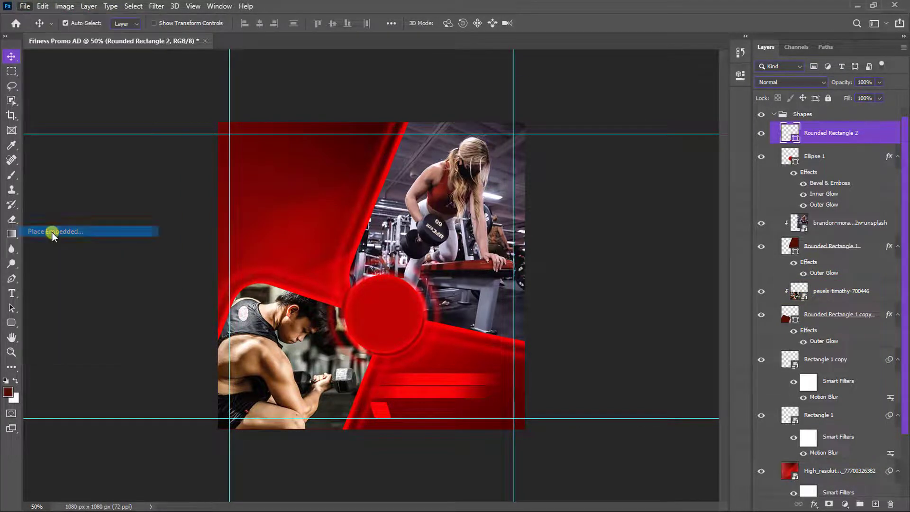
{"action": "left_click", "coordinate": [350, 114]}
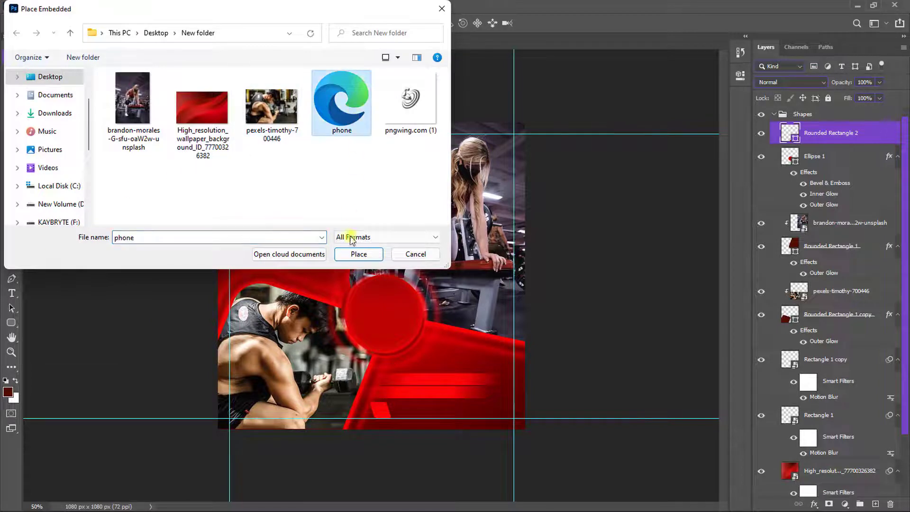
{"action": "left_click", "coordinate": [352, 256]}
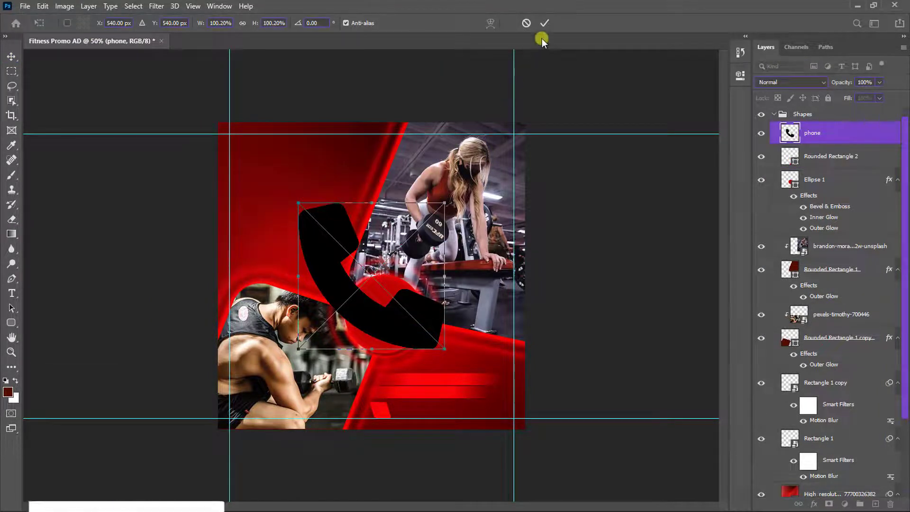
{"action": "left_click", "coordinate": [545, 22]}
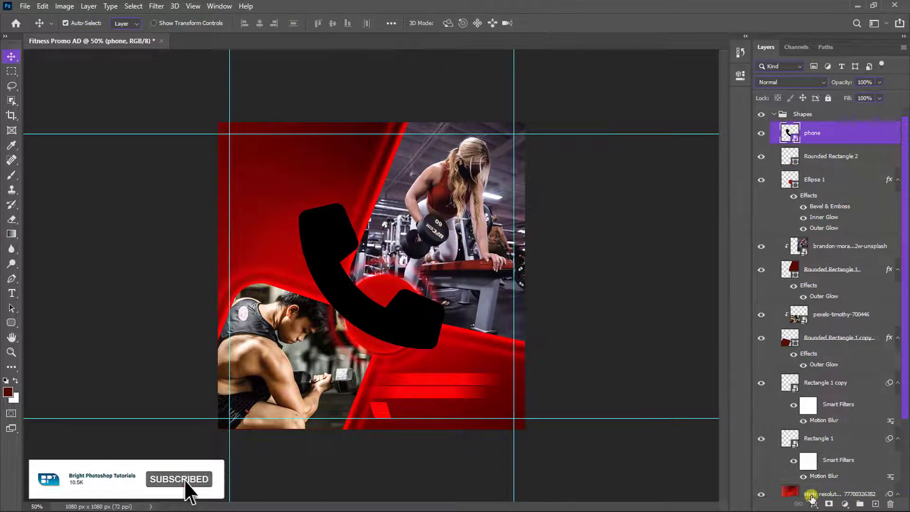
Give the phone icon a pure white Color Overlay effect.
{"action": "left_click", "coordinate": [814, 505]}
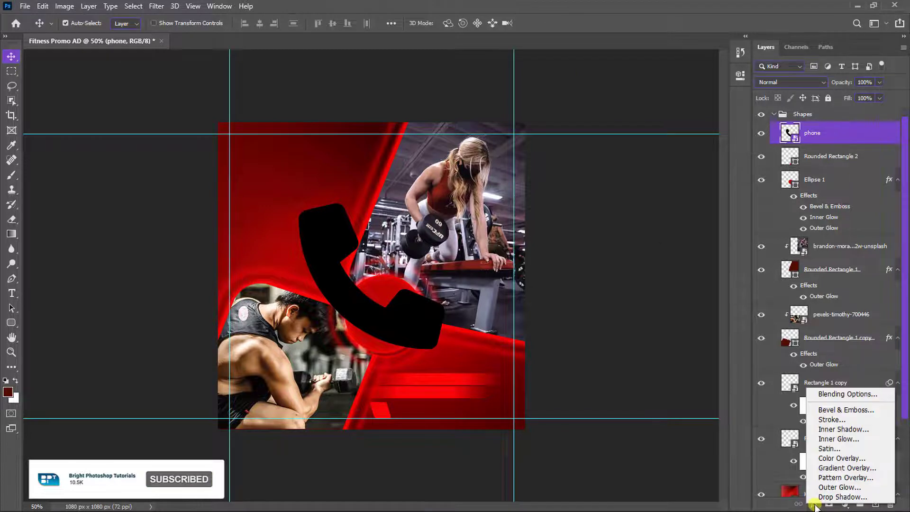
{"action": "left_click", "coordinate": [825, 459]}
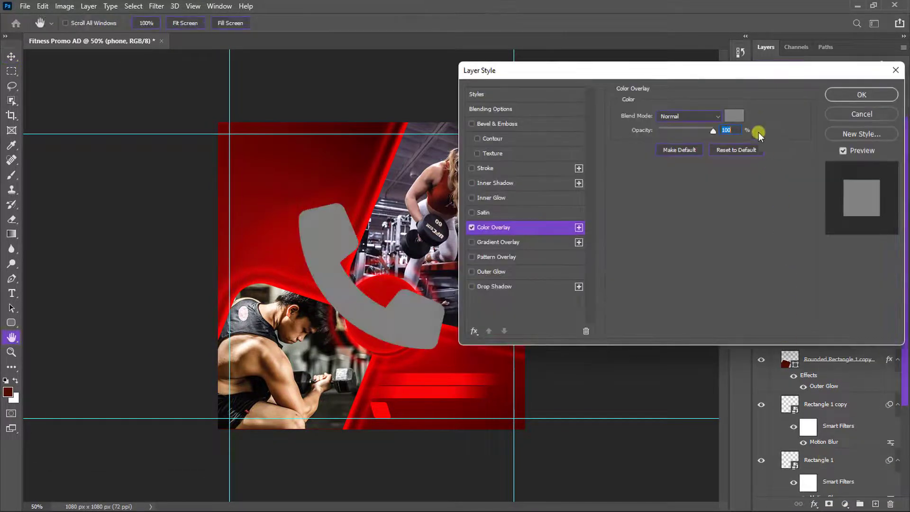
{"action": "left_click", "coordinate": [733, 116]}
{"action": "left_click_drag", "start_coordinate": [146, 272], "coordinate": [47, 260]}
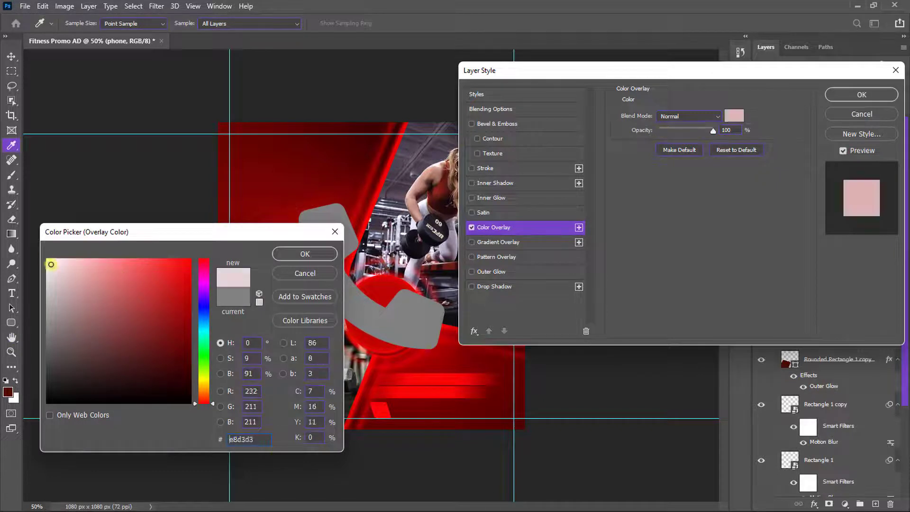
{"action": "left_click", "coordinate": [304, 254]}
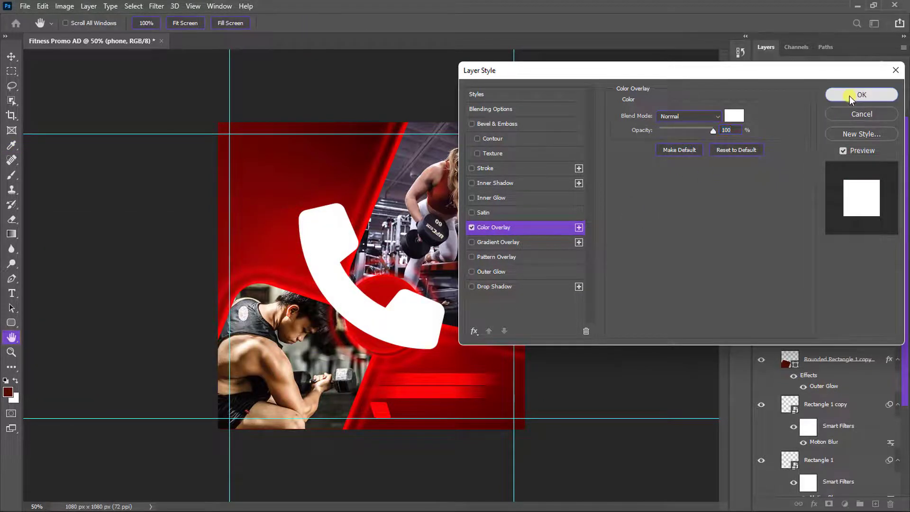
{"action": "left_click", "coordinate": [849, 96]}
Shrink the phone icon and move it onto the bottom red bar.
{"action": "key", "text": "ctrl+t"}
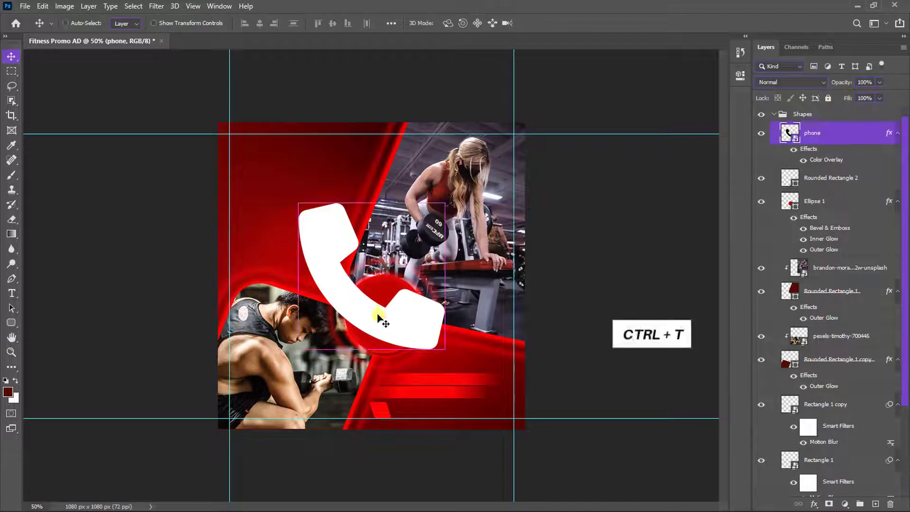
{"action": "left_click_drag", "start_coordinate": [434, 207], "coordinate": [379, 267]}
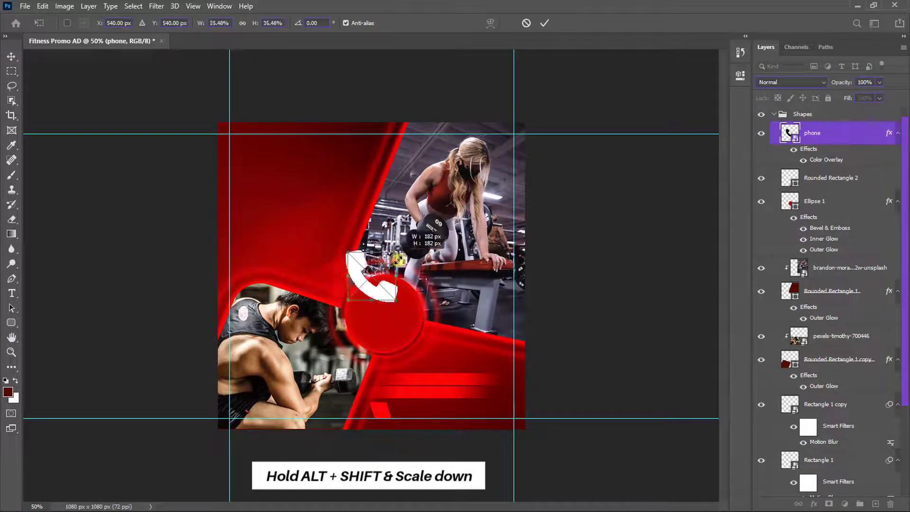
{"action": "key", "text": "ctrl+plus"}
{"action": "key", "text": "ctrl+plus"}
{"action": "scroll", "coordinate": [386, 282], "scroll_direction": "down", "scroll_amount": 2}
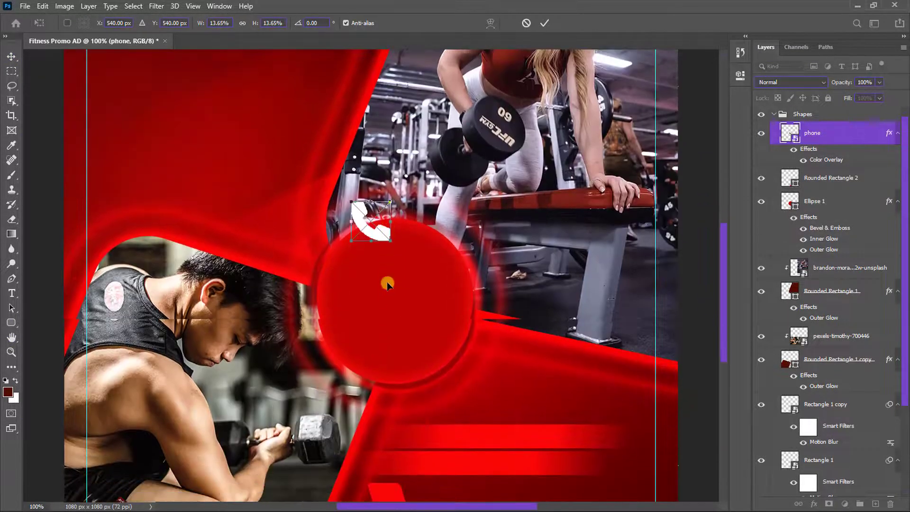
{"action": "scroll", "coordinate": [386, 268], "scroll_direction": "down", "scroll_amount": 3}
{"action": "left_click_drag", "start_coordinate": [375, 219], "coordinate": [387, 430]}
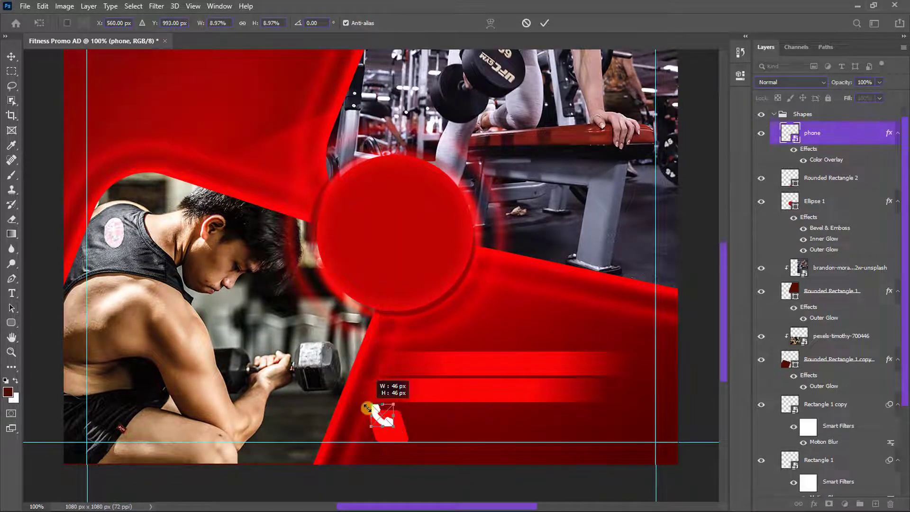
{"action": "key", "text": "Return"}
{"action": "key", "text": "ctrl+minus"}
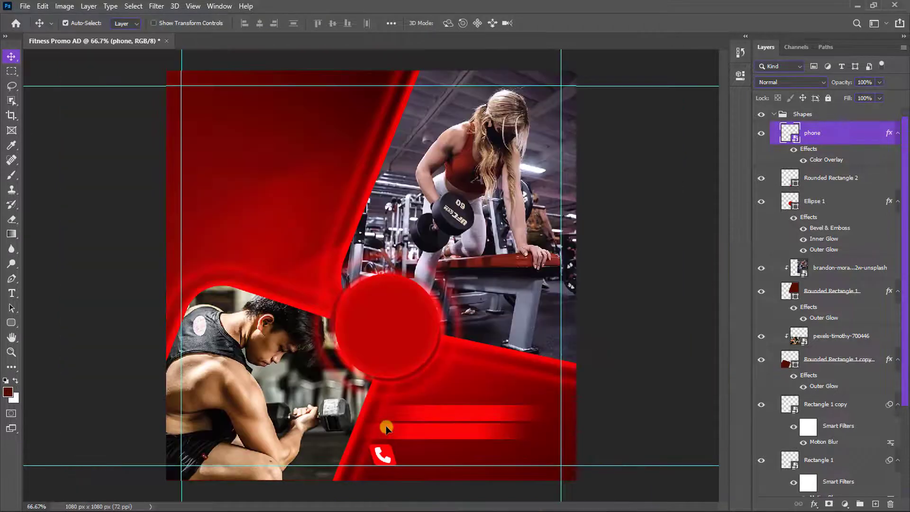
{"action": "key", "text": "ctrl+minus"}
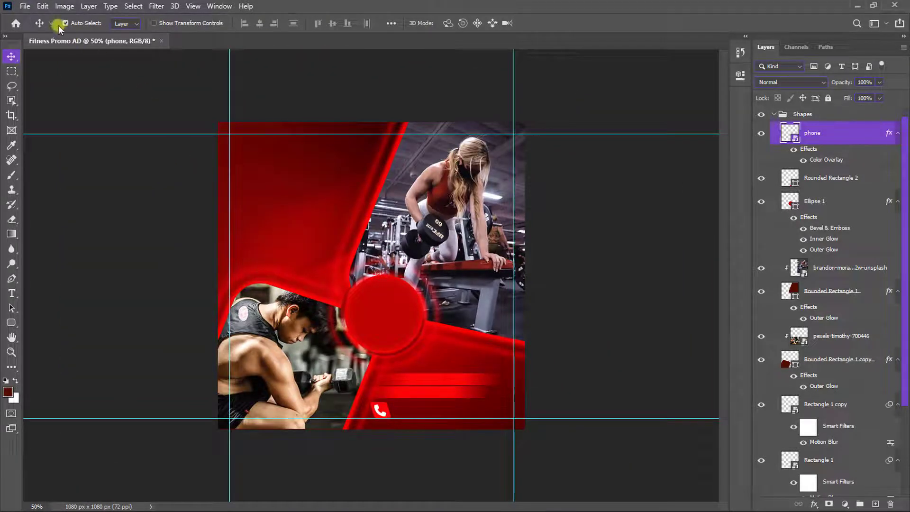
Embed the pngwing.com (1) logo over the central red circle.
{"action": "left_click", "coordinate": [25, 6]}
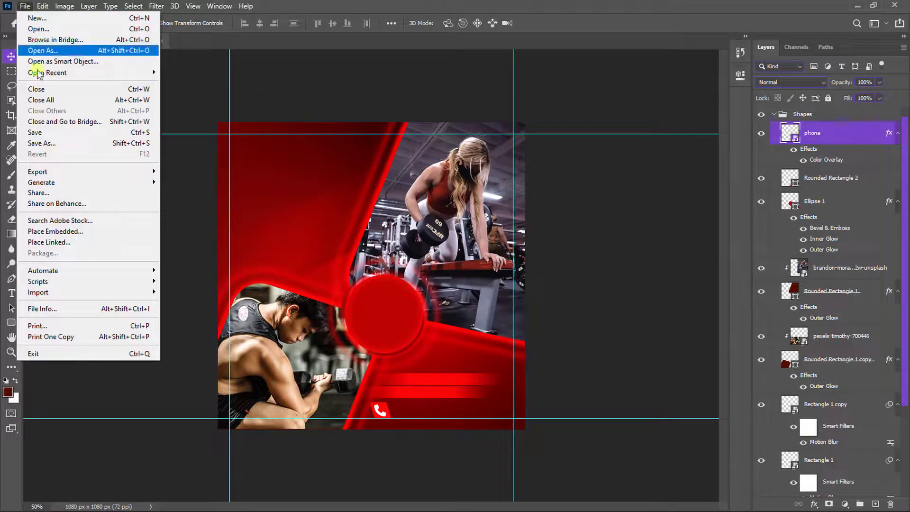
{"action": "left_click", "coordinate": [58, 231]}
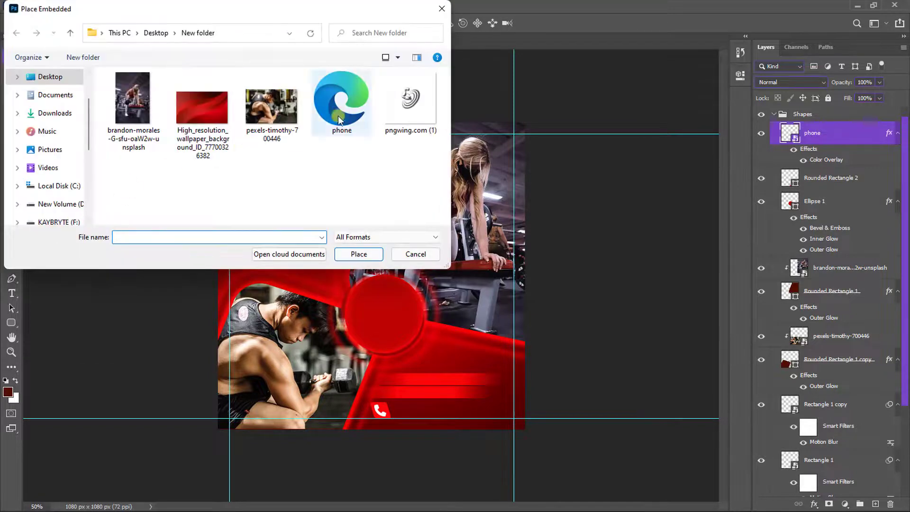
{"action": "left_click", "coordinate": [397, 119]}
{"action": "left_click", "coordinate": [365, 255]}
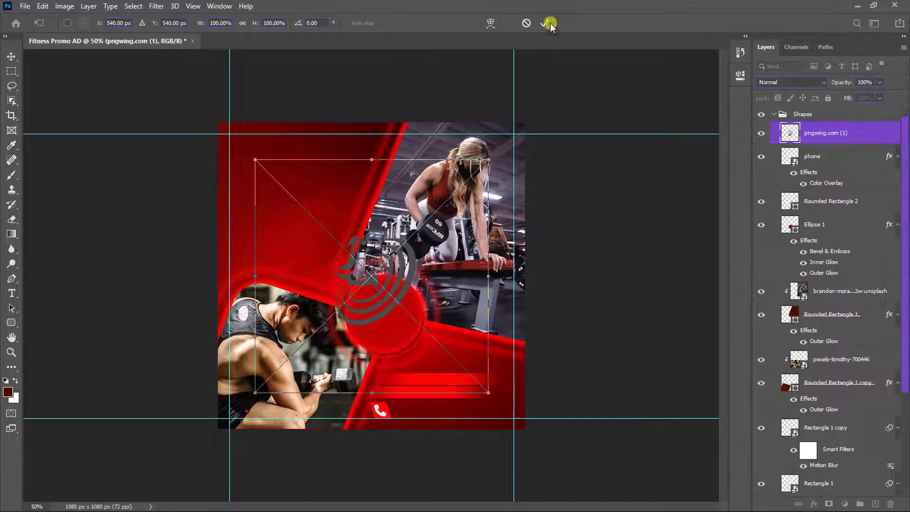
{"action": "left_click", "coordinate": [548, 23]}
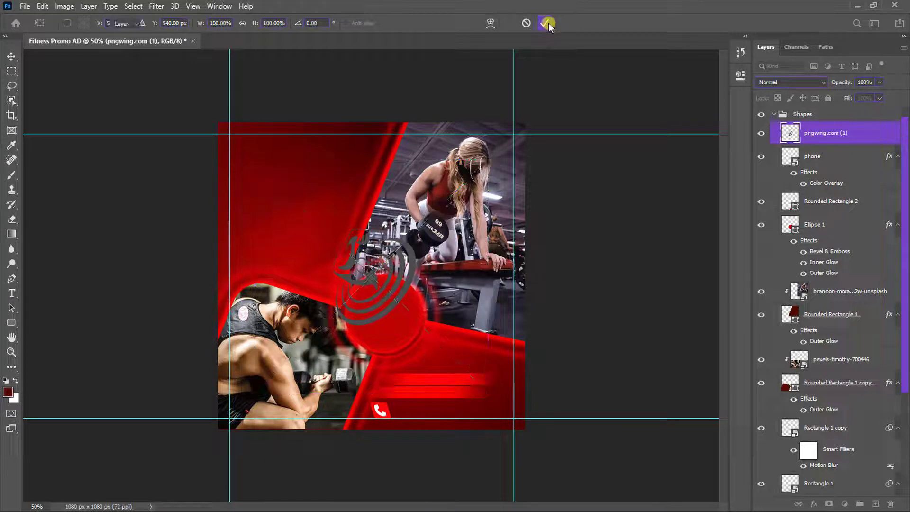
Copy the phone layer's style and bring up the logo layer's options.
{"action": "left_click", "coordinate": [890, 159]}
{"action": "right_click", "coordinate": [889, 159]}
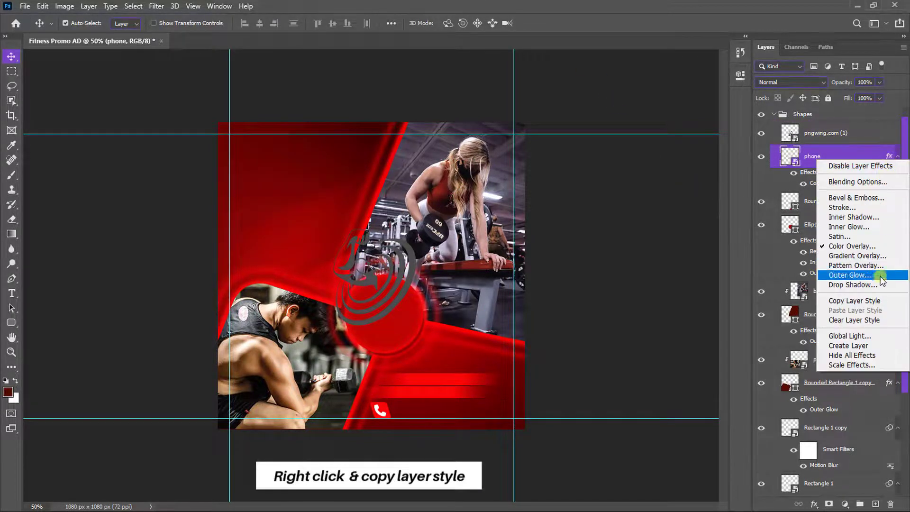
{"action": "left_click", "coordinate": [876, 300]}
{"action": "left_click", "coordinate": [859, 133]}
{"action": "right_click", "coordinate": [859, 131]}
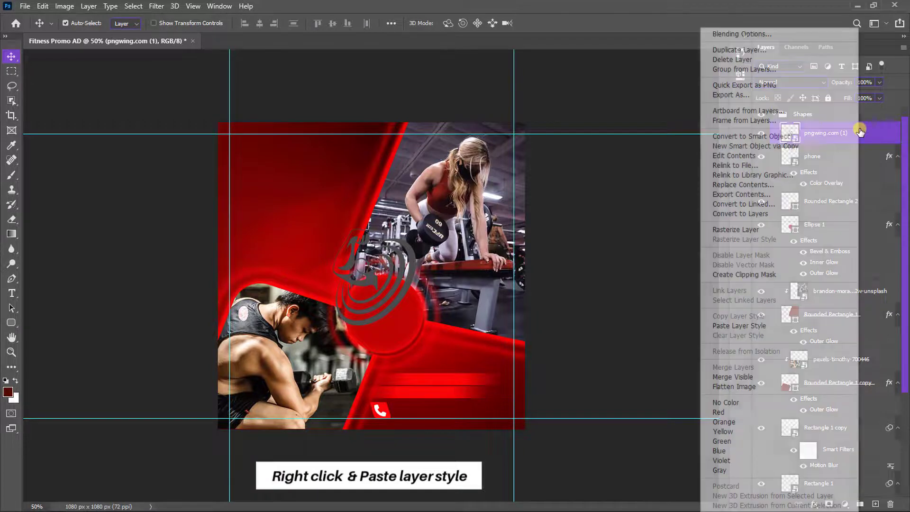
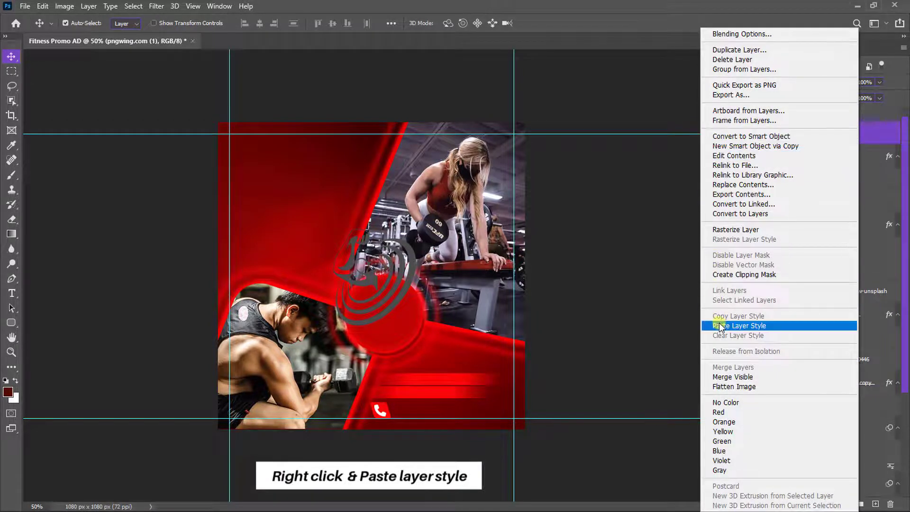
Paste the layer style to make the logo white, shrink it and move it top-left.
{"action": "left_click", "coordinate": [719, 326]}
{"action": "key", "text": "ctrl+t"}
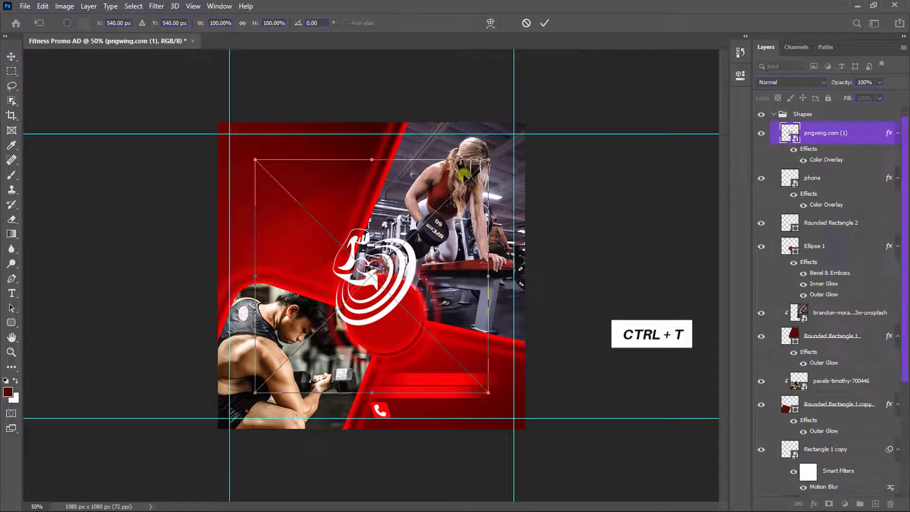
{"action": "left_click_drag", "start_coordinate": [485, 160], "coordinate": [437, 282]}
{"action": "key", "text": "ctrl+plus"}
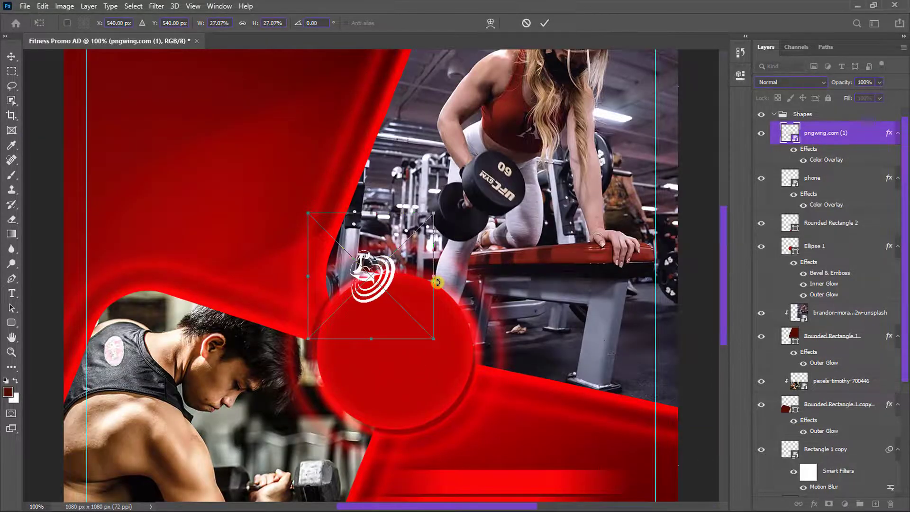
{"action": "scroll", "coordinate": [437, 282], "scroll_direction": "up", "scroll_amount": 5}
{"action": "left_click_drag", "start_coordinate": [366, 436], "coordinate": [119, 203]}
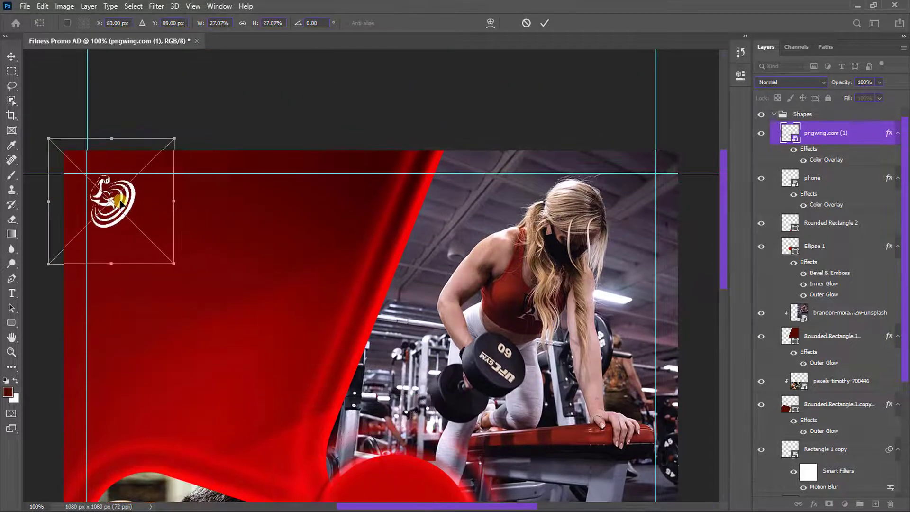
{"action": "left_click", "coordinate": [544, 25]}
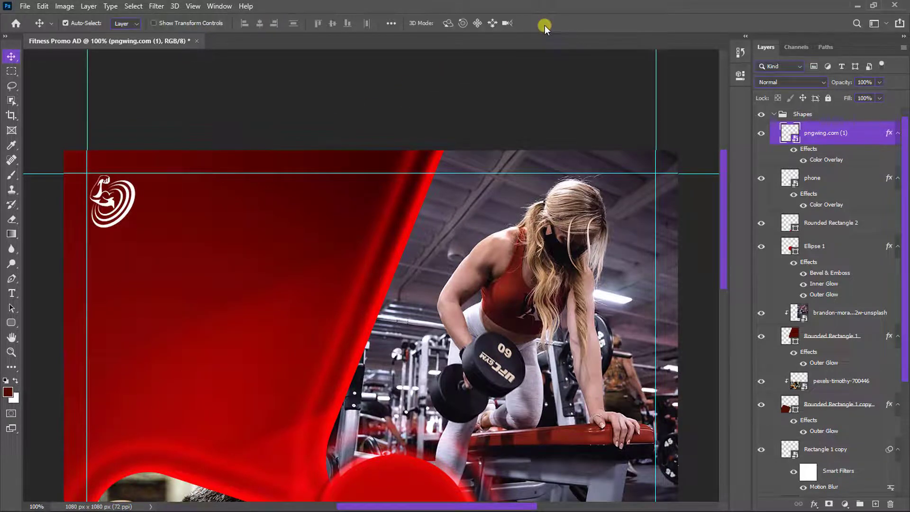
{"action": "key", "text": "ctrl+minus"}
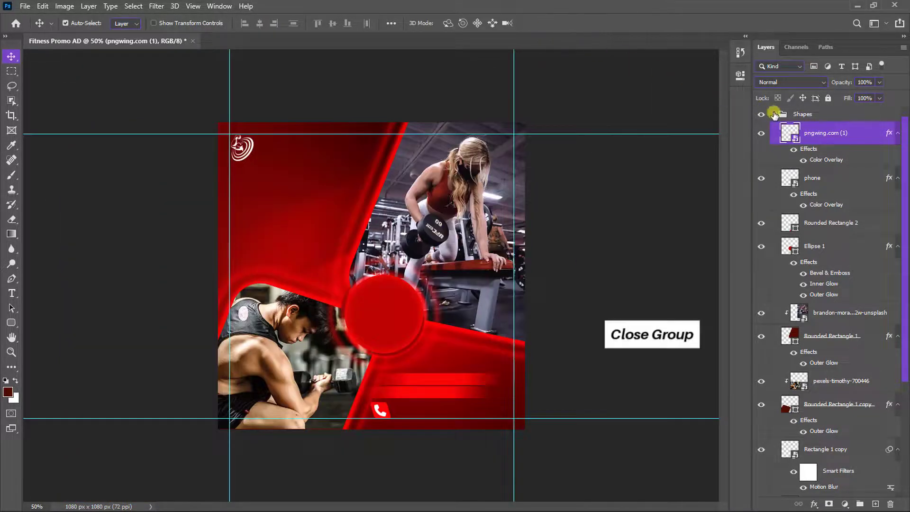
Collapse the Shapes group and create a new layer group named 'Text'.
{"action": "left_click", "coordinate": [774, 114]}
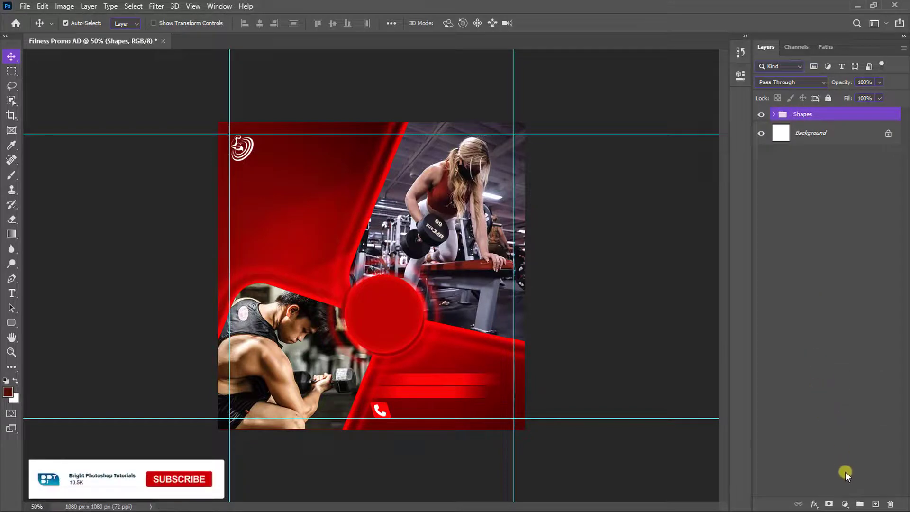
{"action": "left_click", "coordinate": [855, 502]}
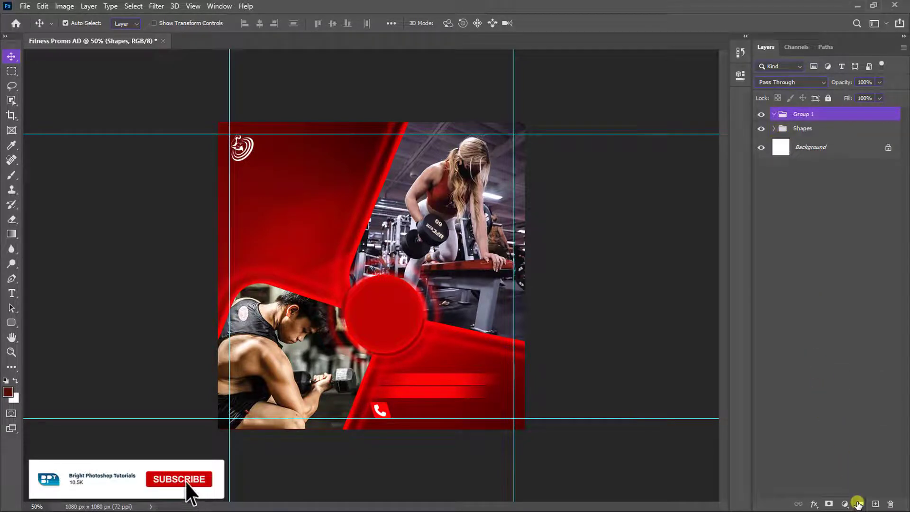
{"action": "double_click", "coordinate": [801, 114]}
{"action": "type", "text": "Text"}
{"action": "key", "text": "Return"}
{"action": "key", "text": "ctrl+plus"}
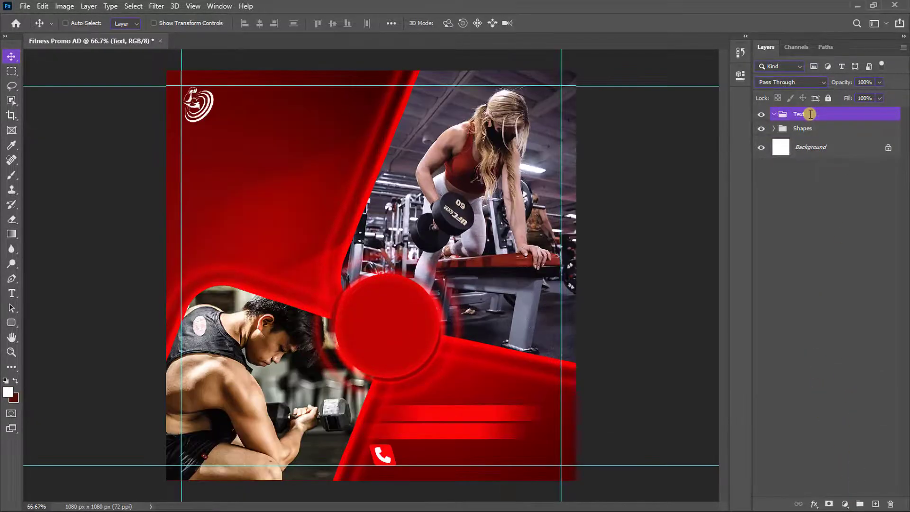
{"action": "key", "text": "ctrl+plus"}
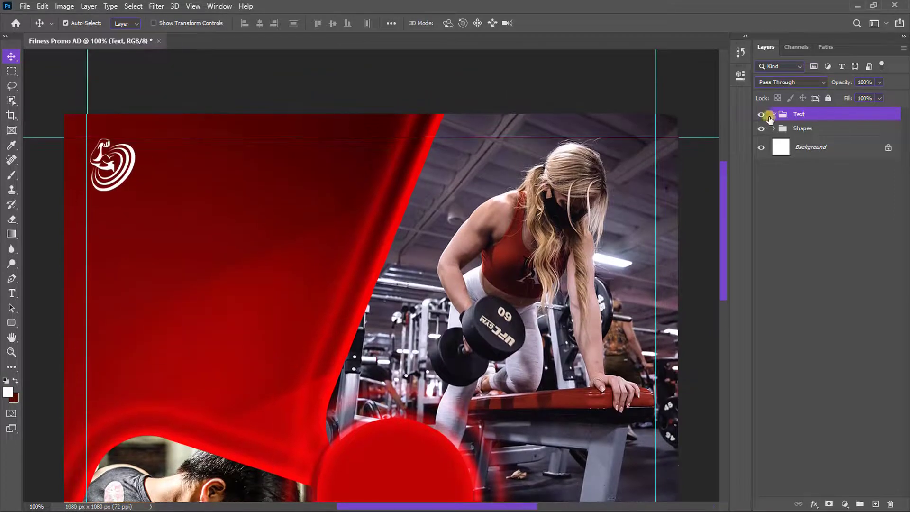
Add 'JOIN OUR GYM CLASS' text beside the logo and set GYM CLASS to 58 pt.
{"action": "left_click", "coordinate": [18, 291]}
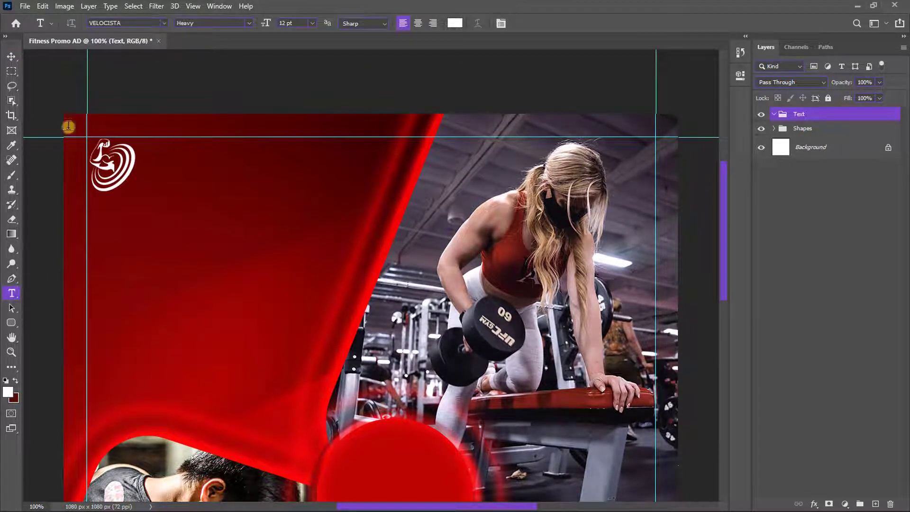
{"action": "left_click", "coordinate": [162, 184]}
{"action": "type", "text": "JOIN OUR GYM CLASS"}
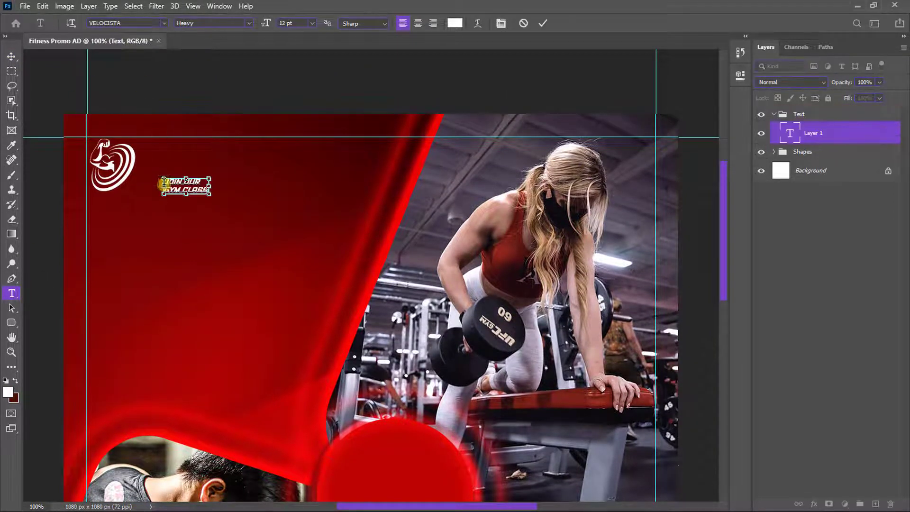
{"action": "left_click", "coordinate": [541, 24]}
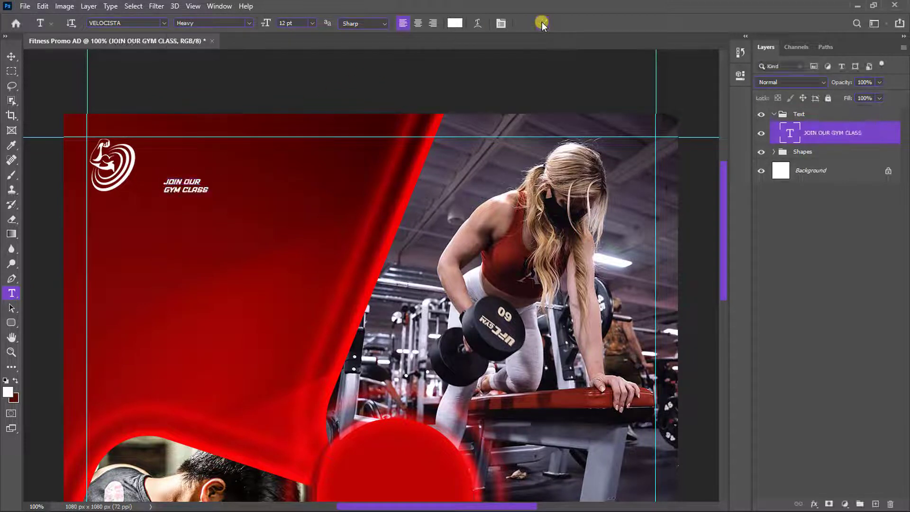
{"action": "left_click_drag", "start_coordinate": [163, 189], "coordinate": [210, 191]}
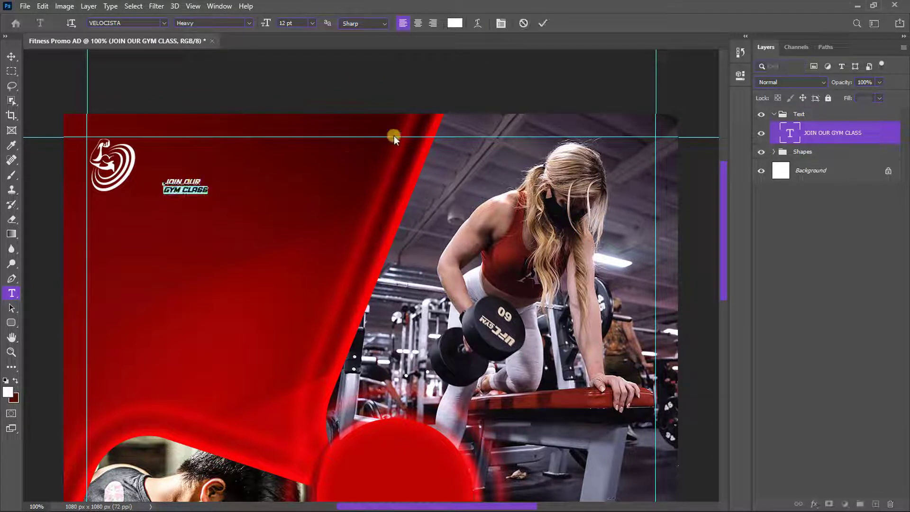
{"action": "left_click", "coordinate": [501, 23]}
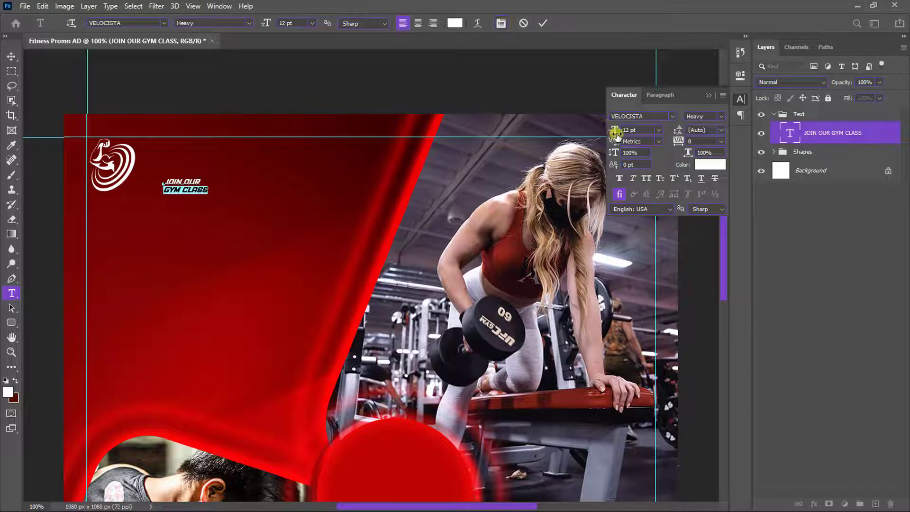
{"action": "left_click_drag", "start_coordinate": [614, 132], "coordinate": [636, 138]}
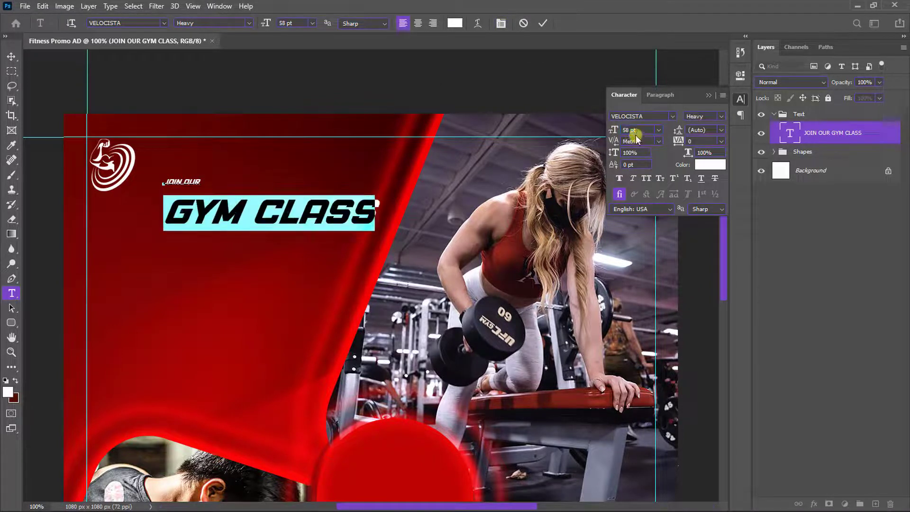
{"action": "left_click", "coordinate": [543, 21]}
Centre-align the heading and move it right and up.
{"action": "key", "text": "v"}
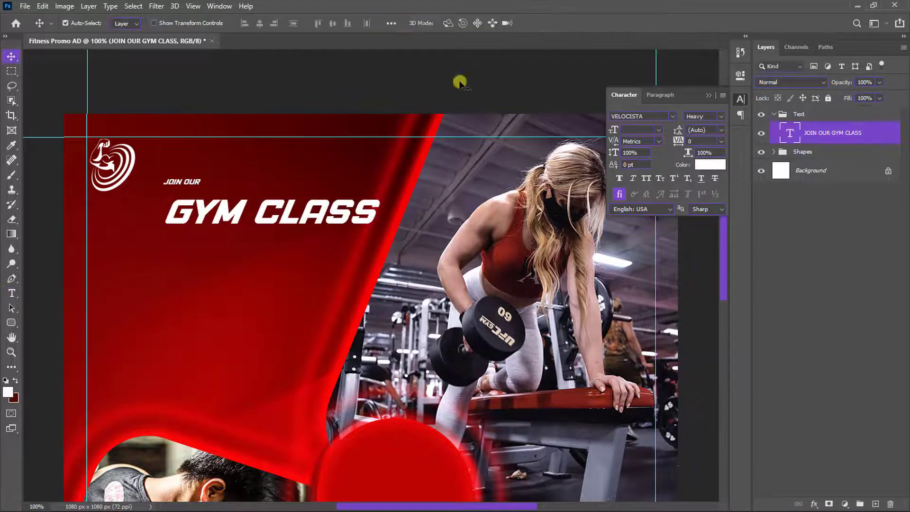
{"action": "double_click", "coordinate": [200, 183]}
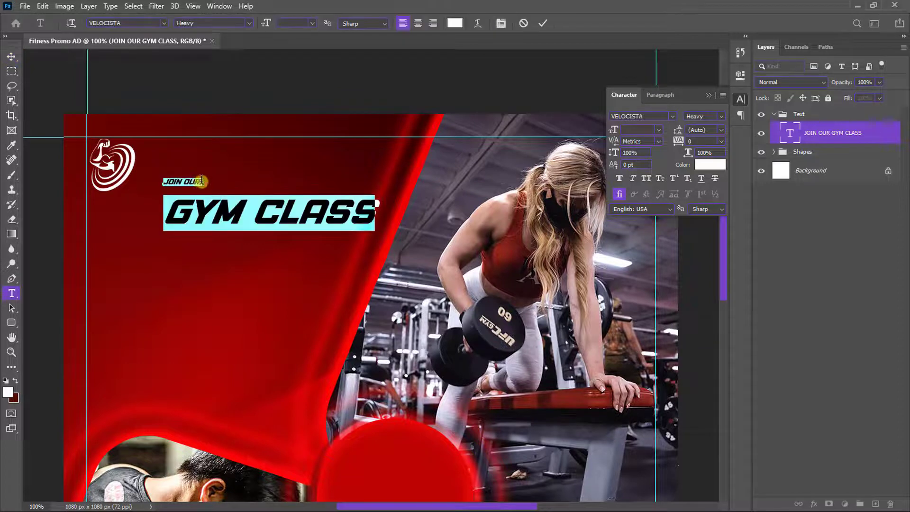
{"action": "left_click", "coordinate": [418, 23]}
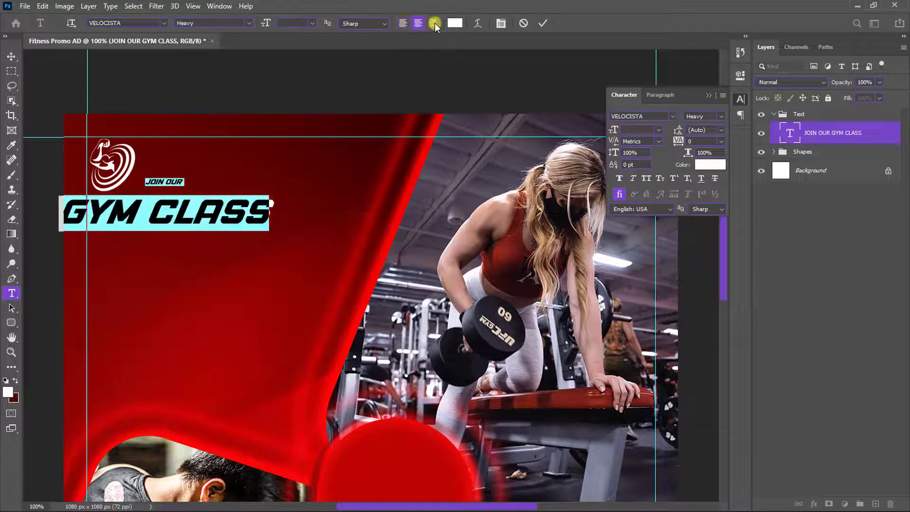
{"action": "left_click", "coordinate": [544, 22]}
{"action": "left_click_drag", "start_coordinate": [182, 214], "coordinate": [262, 204]}
Enlarge the JOIN OUR line, then select GYM to recolour it.
{"action": "double_click", "coordinate": [263, 172]}
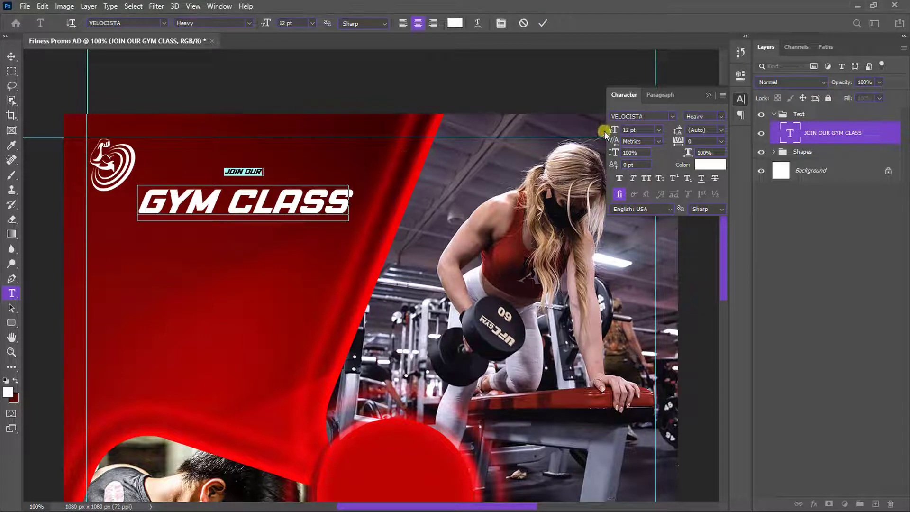
{"action": "left_click_drag", "start_coordinate": [611, 129], "coordinate": [630, 129]}
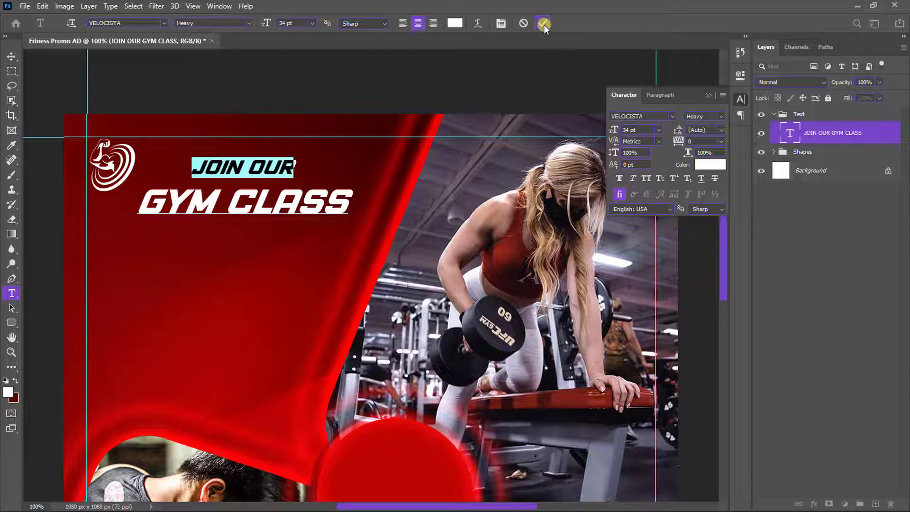
{"action": "left_click", "coordinate": [543, 23]}
{"action": "left_click_drag", "start_coordinate": [226, 201], "coordinate": [139, 202]}
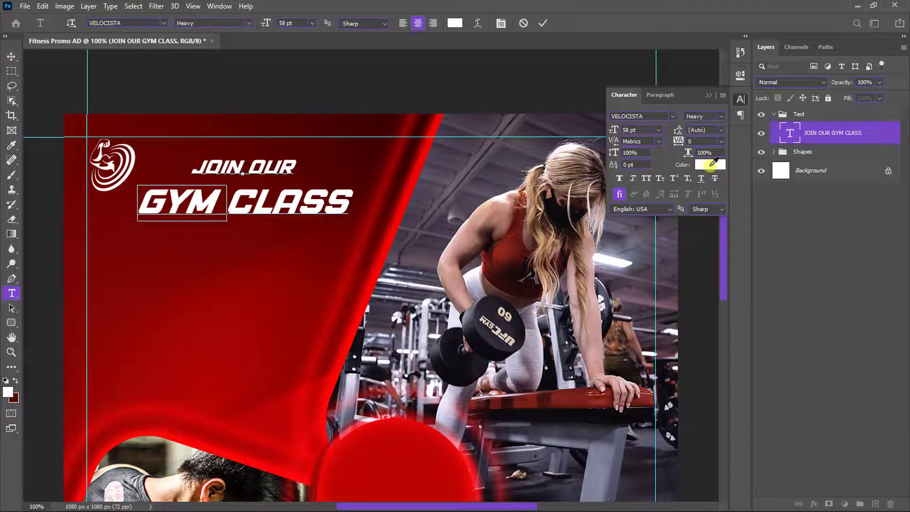
{"action": "left_click", "coordinate": [709, 167]}
Colour the word GYM red (#fa0606).
{"action": "double_click", "coordinate": [246, 439]}
{"action": "type", "text": "fa"}
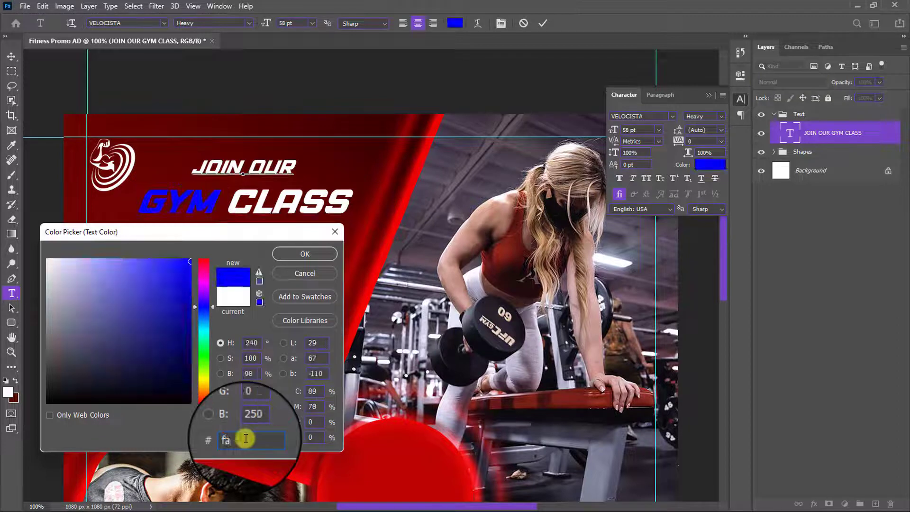
{"action": "type", "text": "0606"}
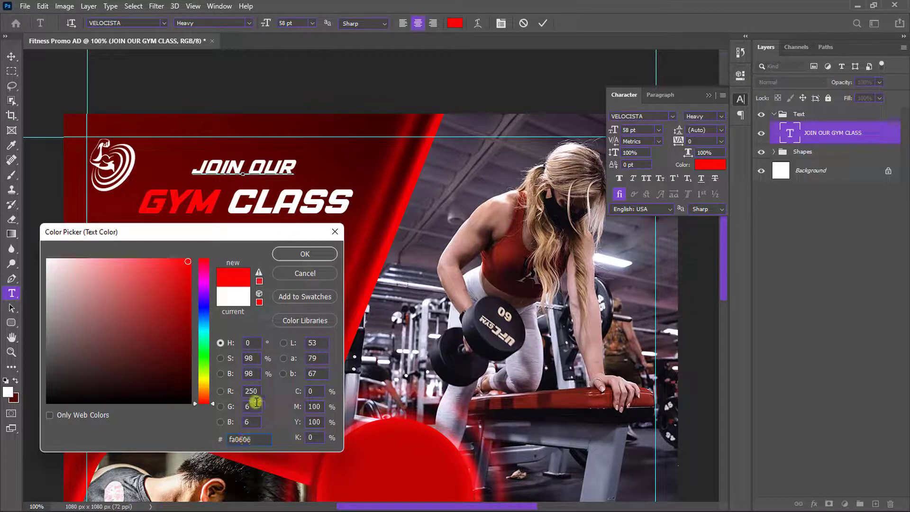
{"action": "left_click", "coordinate": [303, 255]}
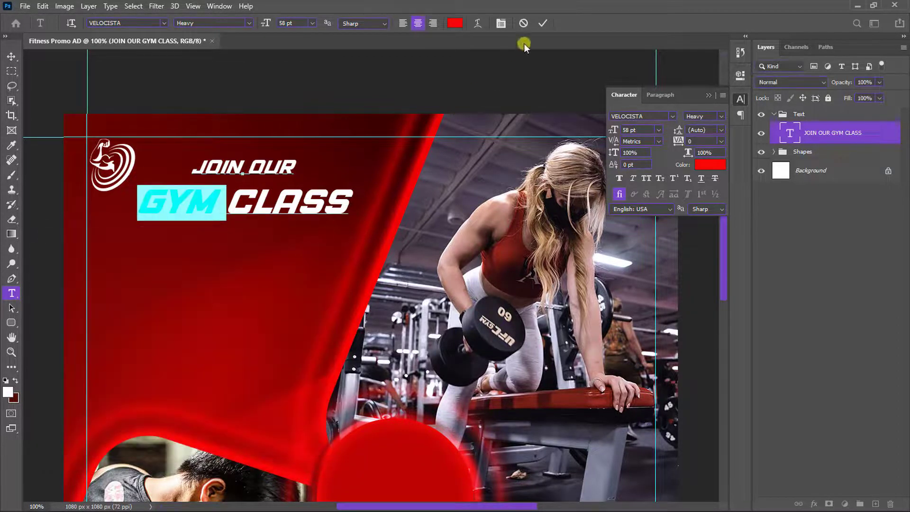
{"action": "left_click", "coordinate": [543, 24]}
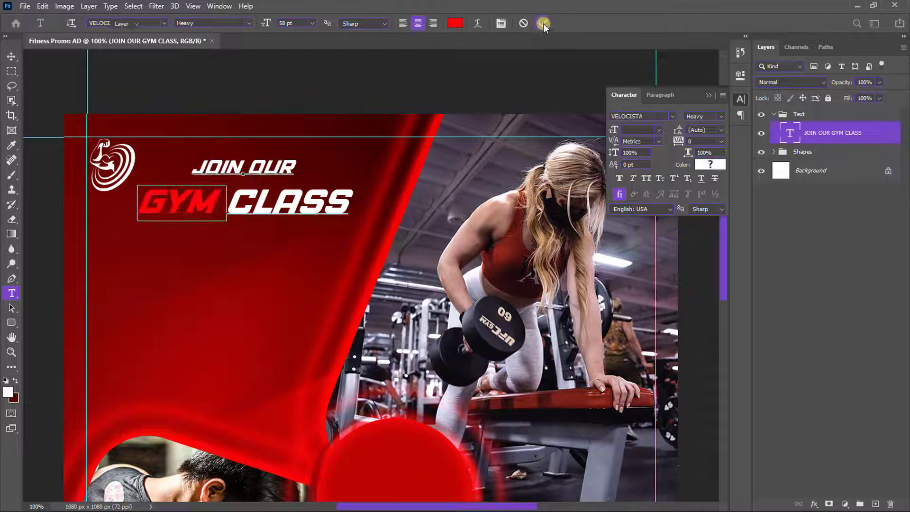
Set the heading line spacing to 60 pt and nudge it up and left.
{"action": "left_click", "coordinate": [721, 131]}
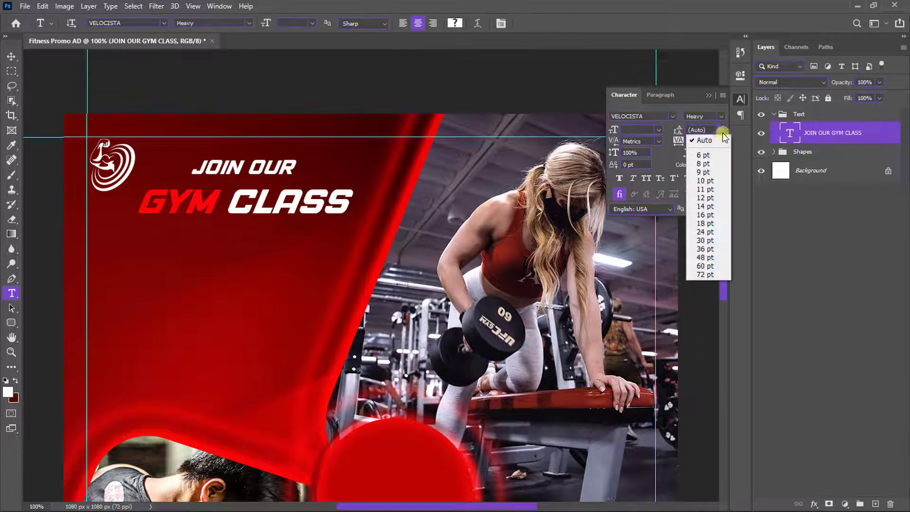
{"action": "left_click", "coordinate": [709, 266]}
{"action": "key", "text": "v"}
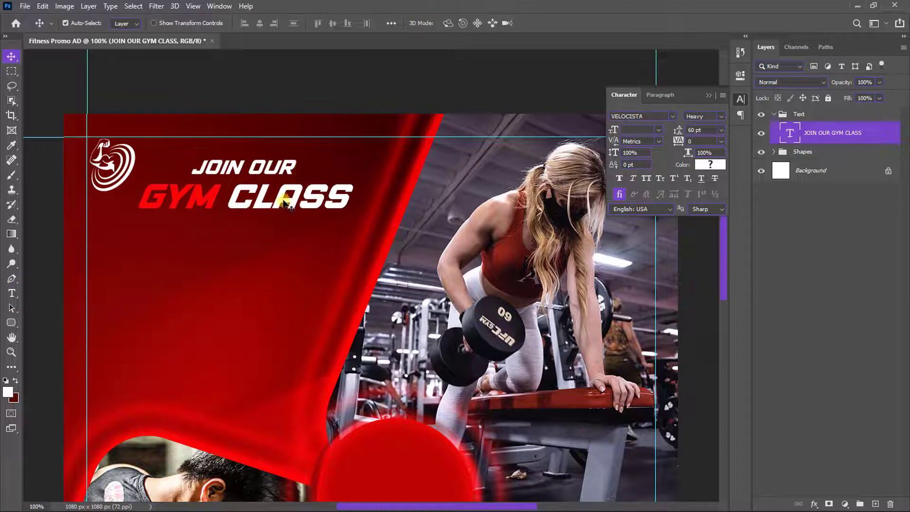
{"action": "left_click_drag", "start_coordinate": [280, 197], "coordinate": [273, 189]}
Shrink the logo to about a quarter beside JOIN OUR and collapse Shapes.
{"action": "left_click", "coordinate": [112, 166]}
{"action": "key", "text": "ctrl+t"}
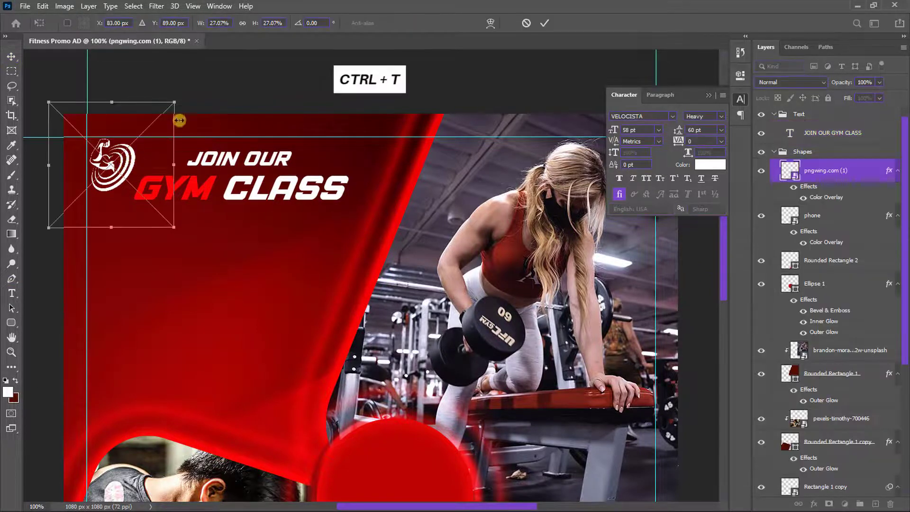
{"action": "mouse_move", "coordinate": [179, 120]}
{"action": "left_mouse_down"}
{"action": "mouse_move", "coordinate": [156, 128]}
{"action": "mouse_move", "coordinate": [167, 160]}
{"action": "mouse_move", "coordinate": [161, 186]}
{"action": "left_mouse_up"}
{"action": "key", "text": "Return"}
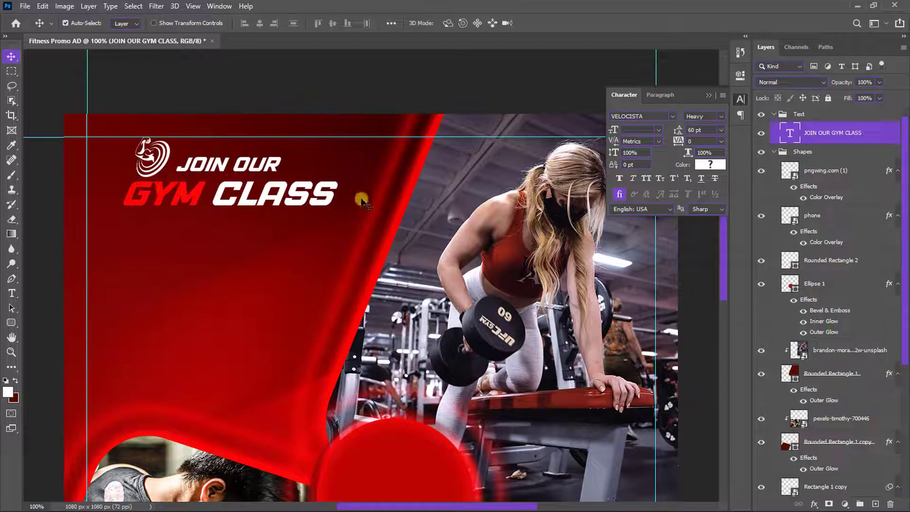
{"action": "left_click", "coordinate": [774, 152]}
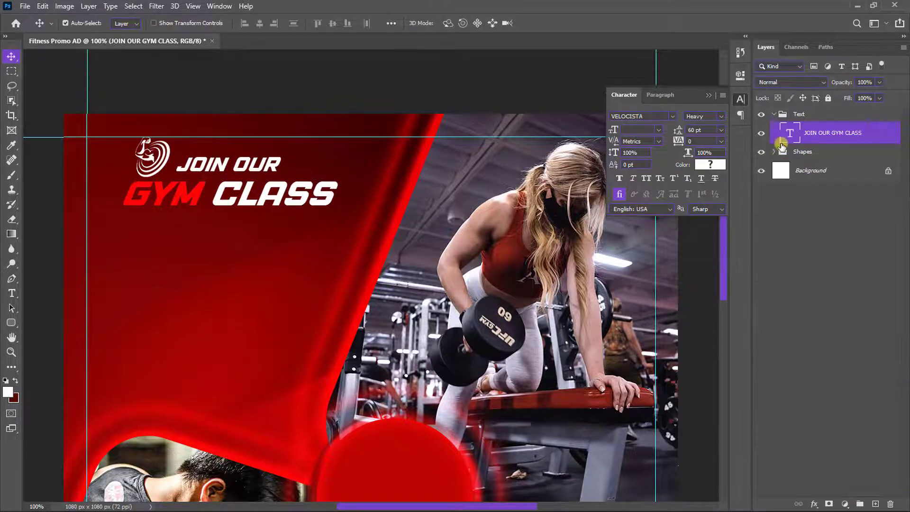
Add the '& get into perfect shape' subtitle in the Text group under GYM CLASS.
{"action": "left_click", "coordinate": [818, 115]}
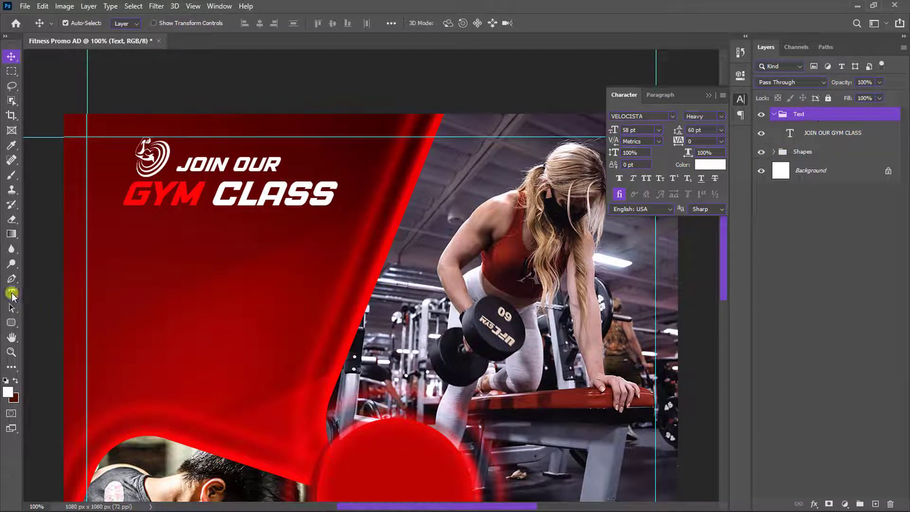
{"action": "left_click", "coordinate": [11, 293]}
{"action": "left_click", "coordinate": [121, 250]}
{"action": "type", "text": "o perfect shape"}
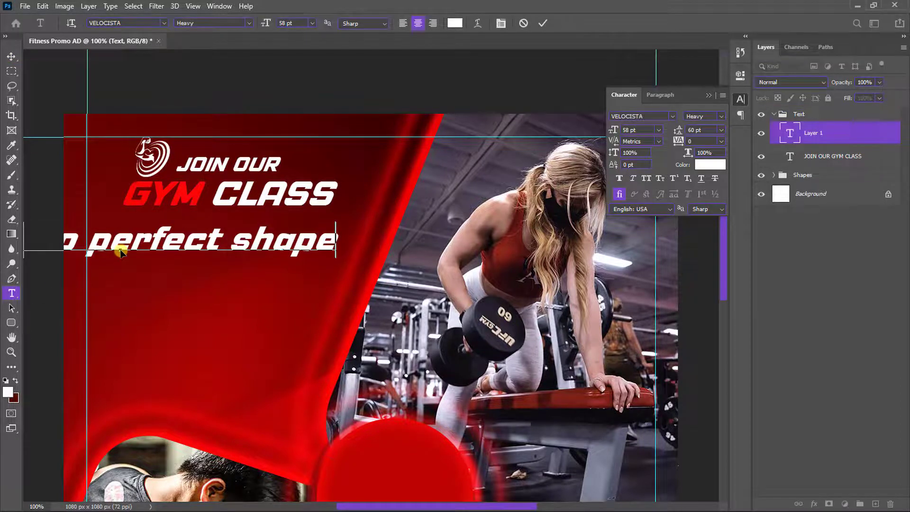
{"action": "left_click", "coordinate": [543, 22]}
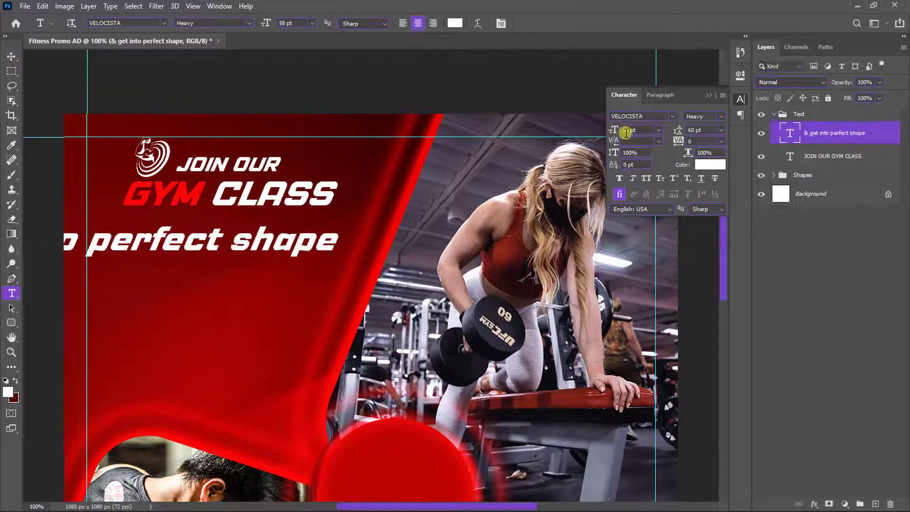
{"action": "left_click_drag", "start_coordinate": [613, 130], "coordinate": [596, 138]}
{"action": "key", "text": "v"}
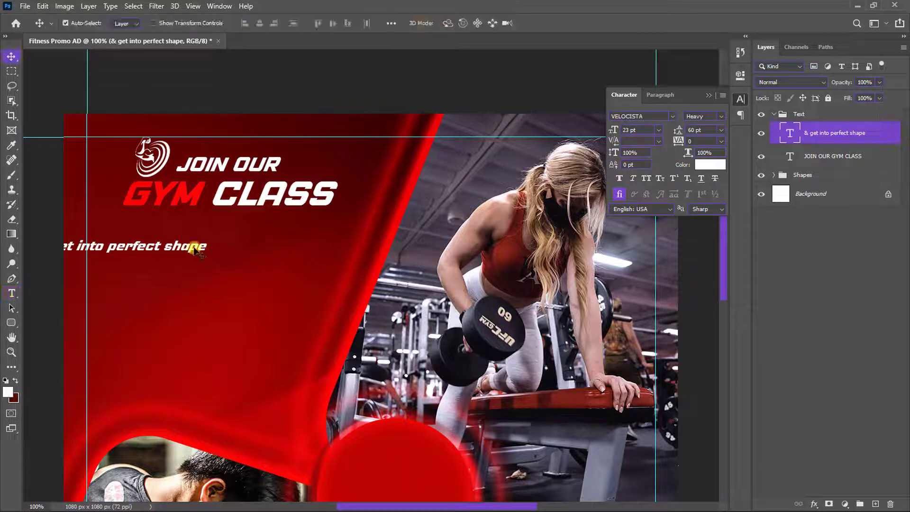
{"action": "left_click_drag", "start_coordinate": [194, 244], "coordinate": [280, 221]}
Set the subtitle to Arial Regular faux italic and enlarge it slightly.
{"action": "left_click", "coordinate": [672, 116]}
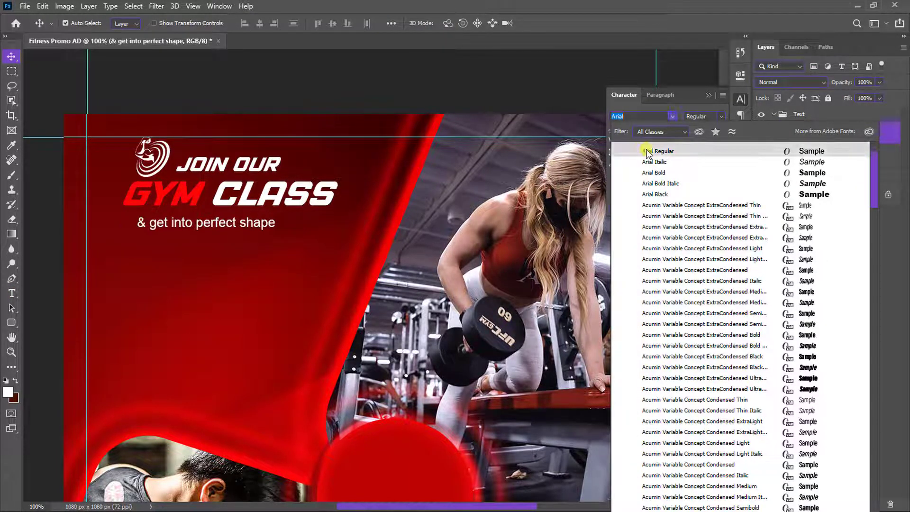
{"action": "left_click", "coordinate": [644, 151]}
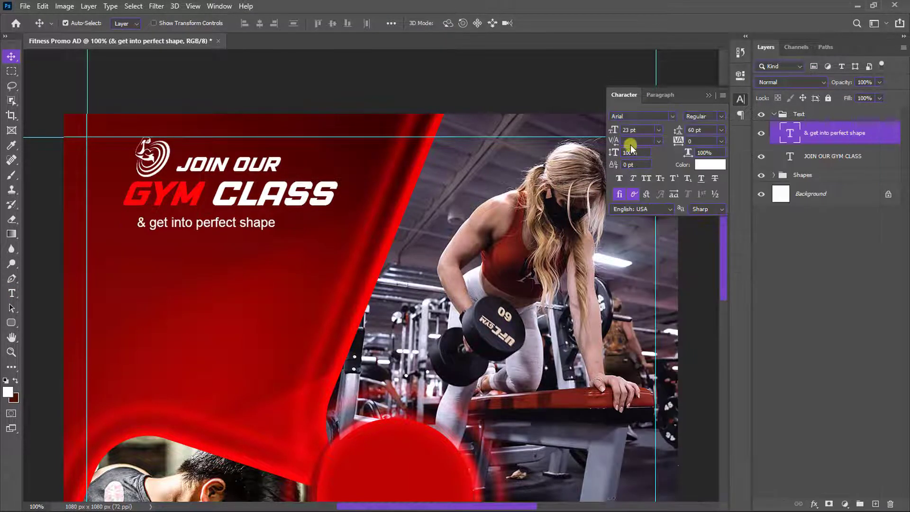
{"action": "left_click", "coordinate": [634, 179]}
{"action": "key", "text": "ctrl+t"}
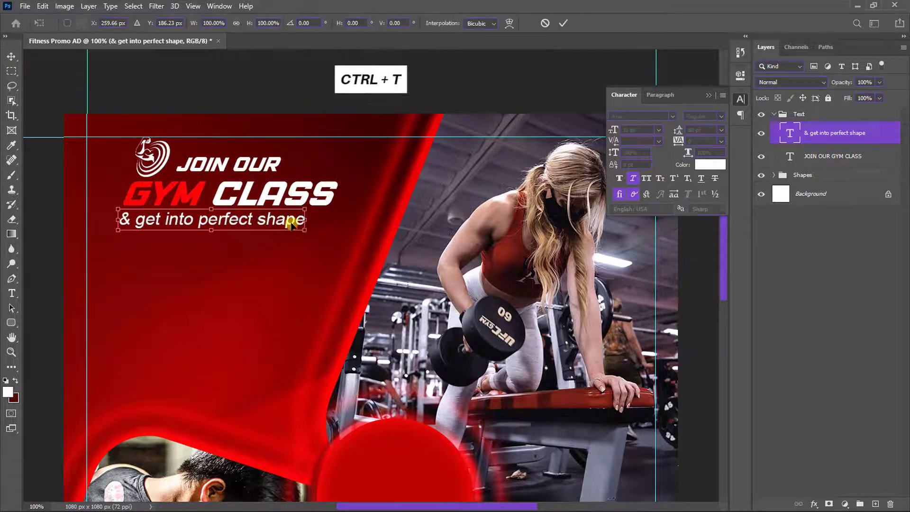
{"action": "left_click_drag", "start_coordinate": [305, 231], "coordinate": [326, 232]}
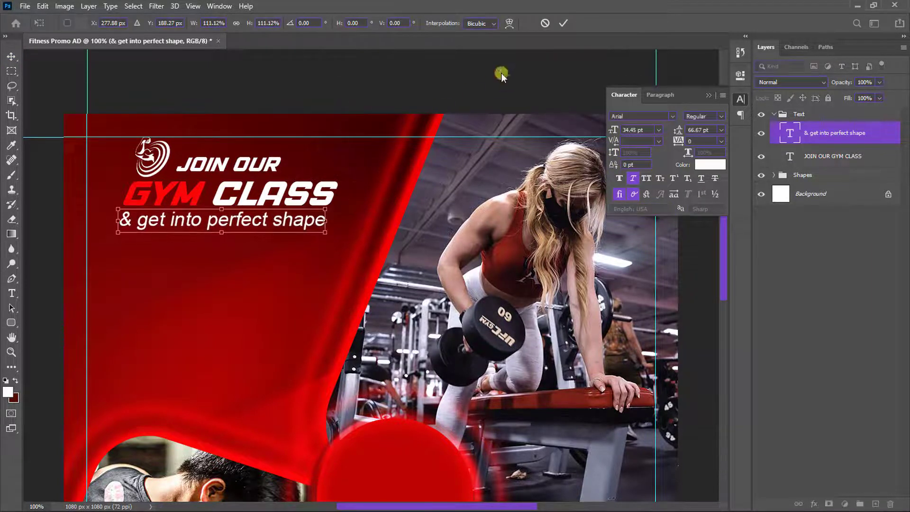
{"action": "left_click", "coordinate": [561, 23]}
Duplicate the subtitle below and replace it with left-aligned 'START TRAINING TODAY'.
{"action": "key", "text": "ctrl+j"}
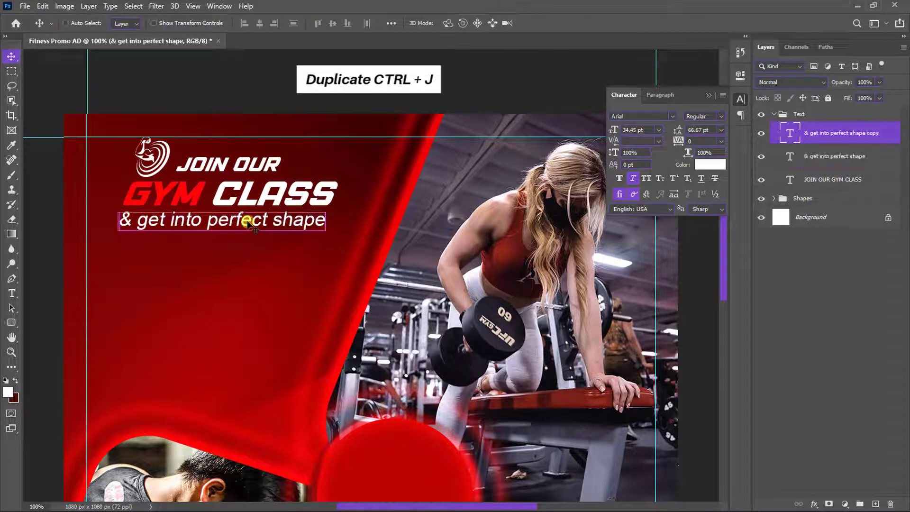
{"action": "left_click_drag", "start_coordinate": [248, 224], "coordinate": [249, 263]}
{"action": "double_click", "coordinate": [249, 261]}
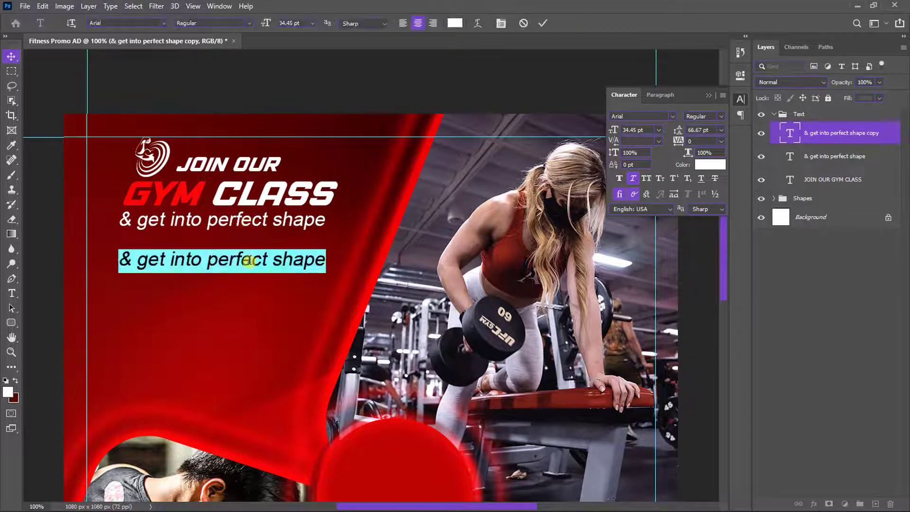
{"action": "key", "text": "ctrl+a"}
{"action": "type", "text": "START TRAINING TODAY"}
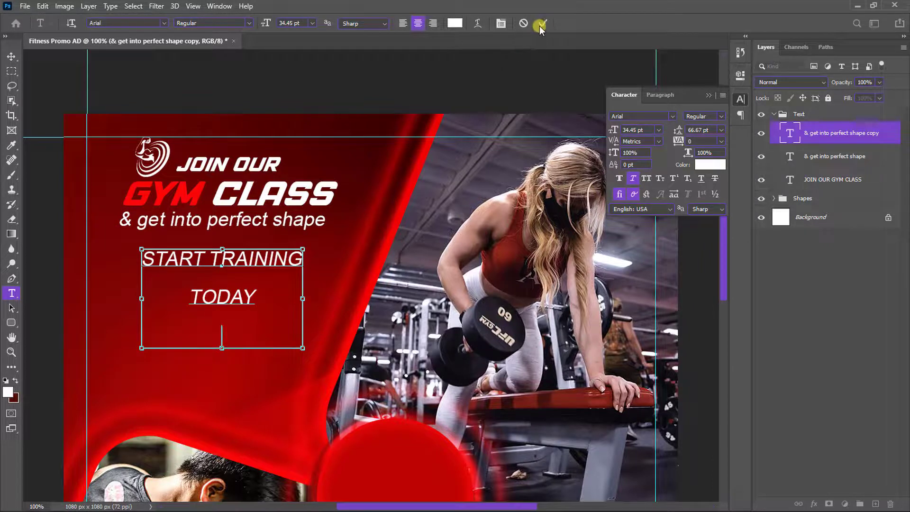
{"action": "left_click", "coordinate": [540, 23]}
{"action": "left_click", "coordinate": [404, 23]}
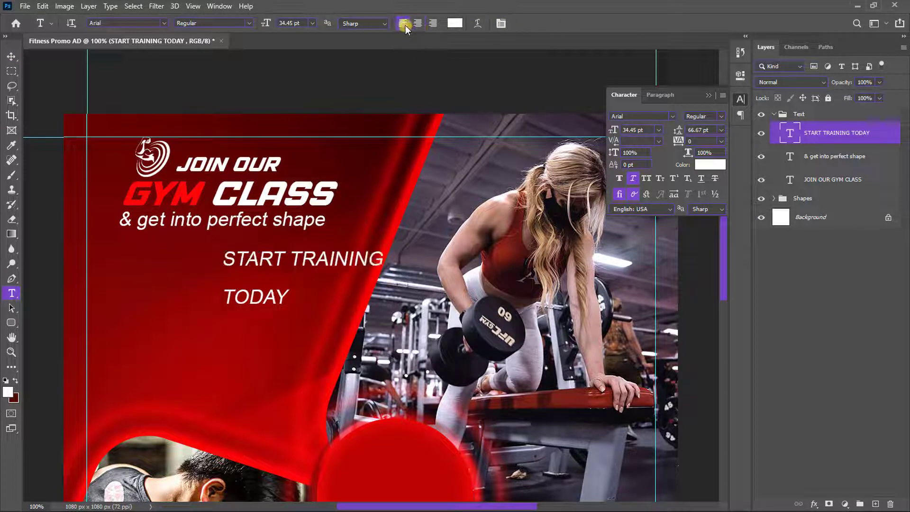
Set the callout font to VELOCISTA Heavy and colour TRAINING red.
{"action": "left_click", "coordinate": [671, 117]}
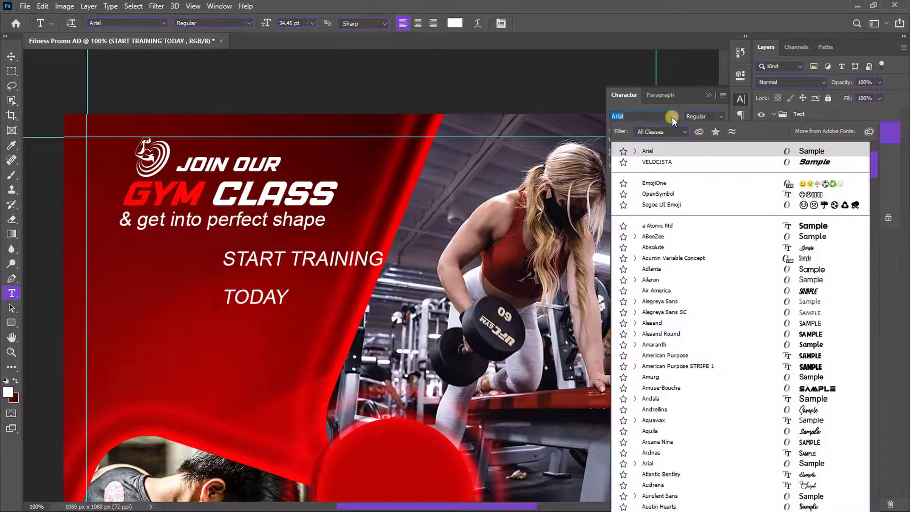
{"action": "left_click", "coordinate": [668, 163]}
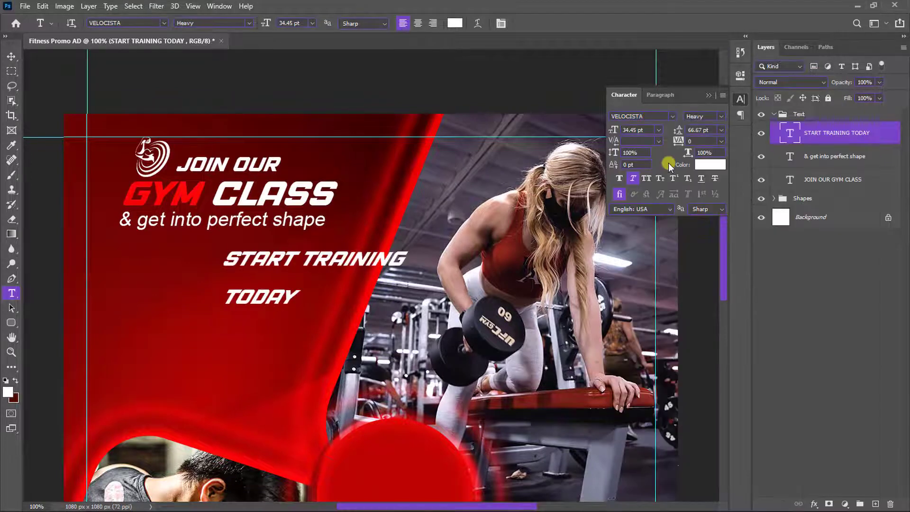
{"action": "left_click_drag", "start_coordinate": [305, 257], "coordinate": [422, 256]}
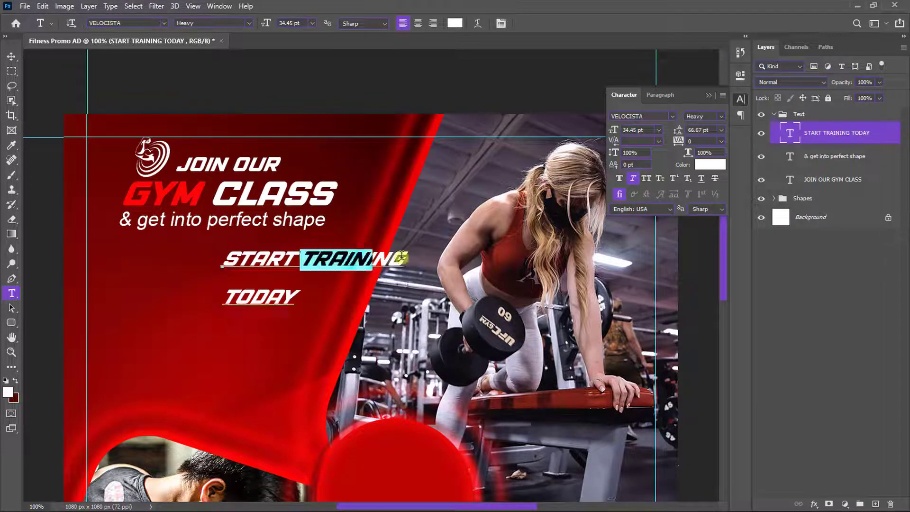
{"action": "left_click", "coordinate": [705, 165]}
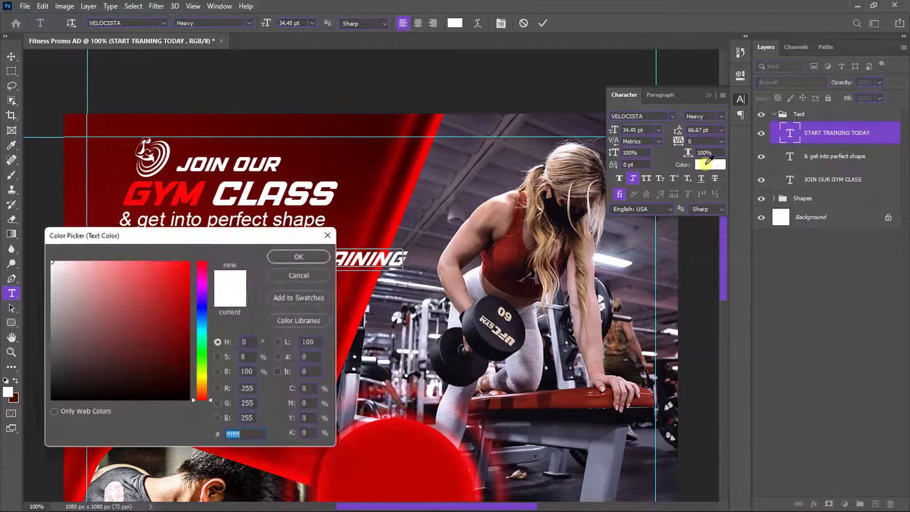
{"action": "left_click", "coordinate": [181, 189]}
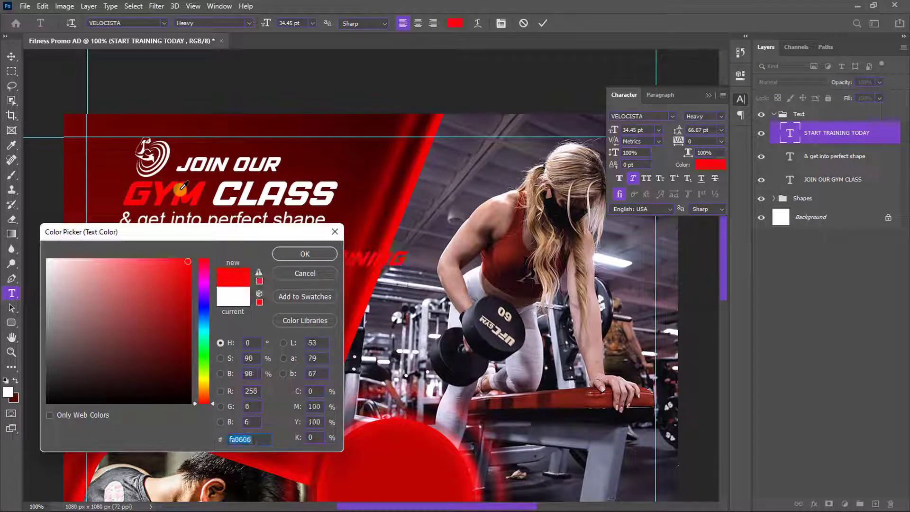
{"action": "left_click", "coordinate": [321, 255]}
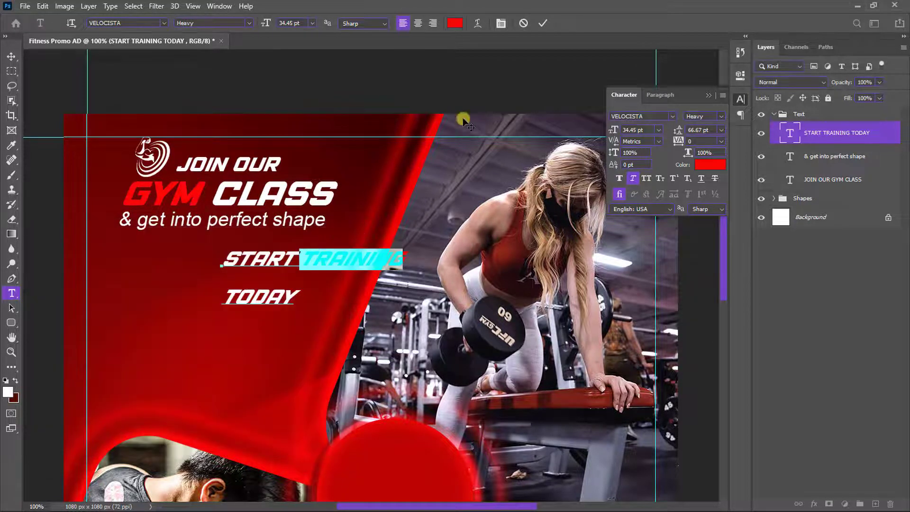
{"action": "left_click", "coordinate": [541, 24]}
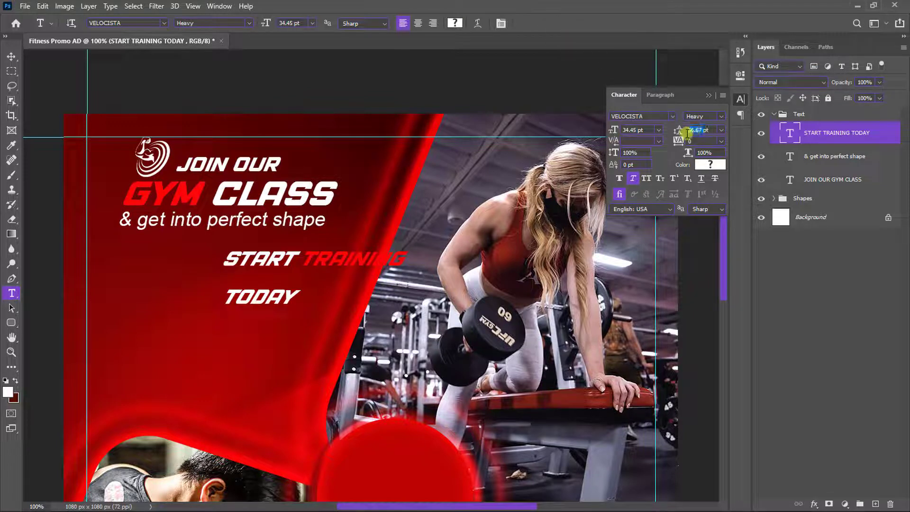
Tighten leading to 48 pt, set tracking to 50, and move the callout left.
{"action": "left_click_drag", "start_coordinate": [678, 134], "coordinate": [682, 139]}
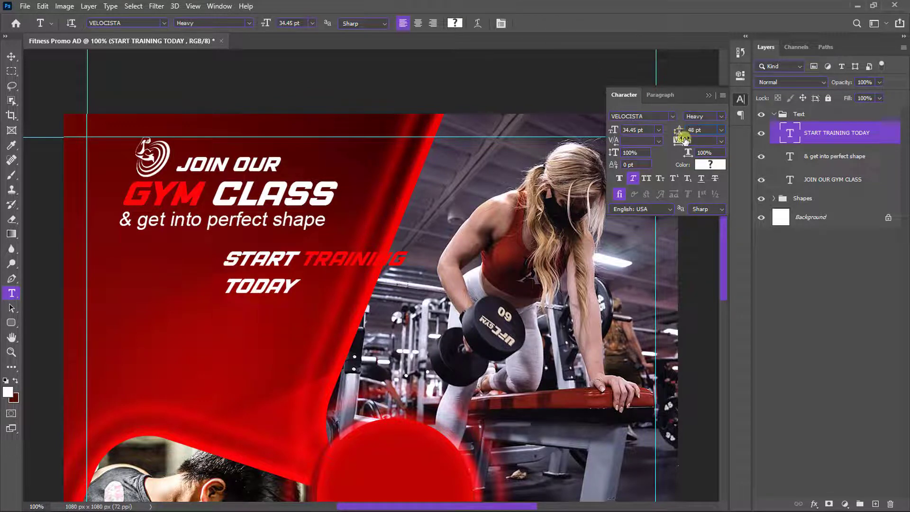
{"action": "left_click", "coordinate": [720, 141]}
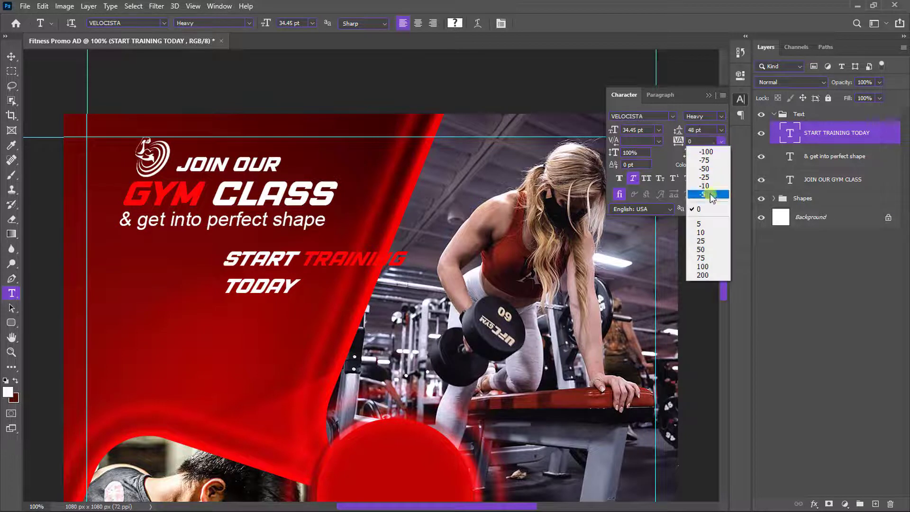
{"action": "left_click", "coordinate": [710, 249]}
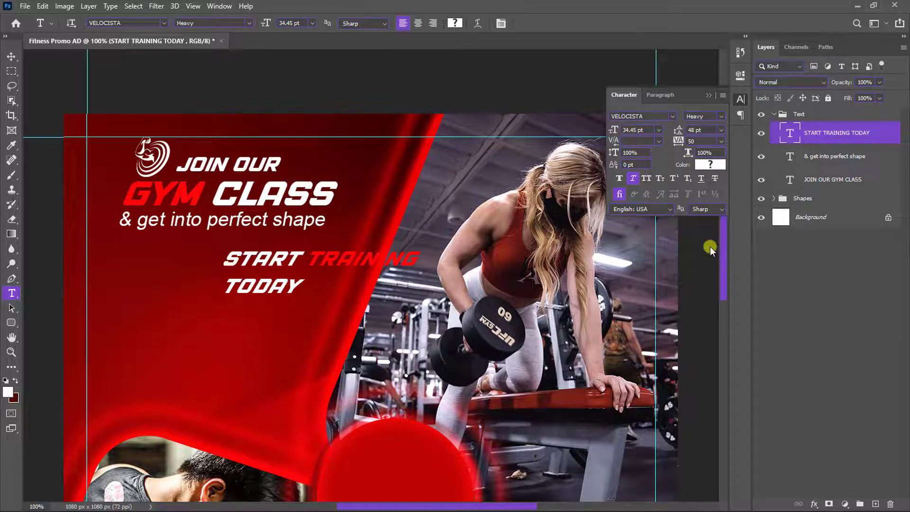
{"action": "key", "text": "v"}
{"action": "left_click_drag", "start_coordinate": [276, 259], "coordinate": [154, 264]}
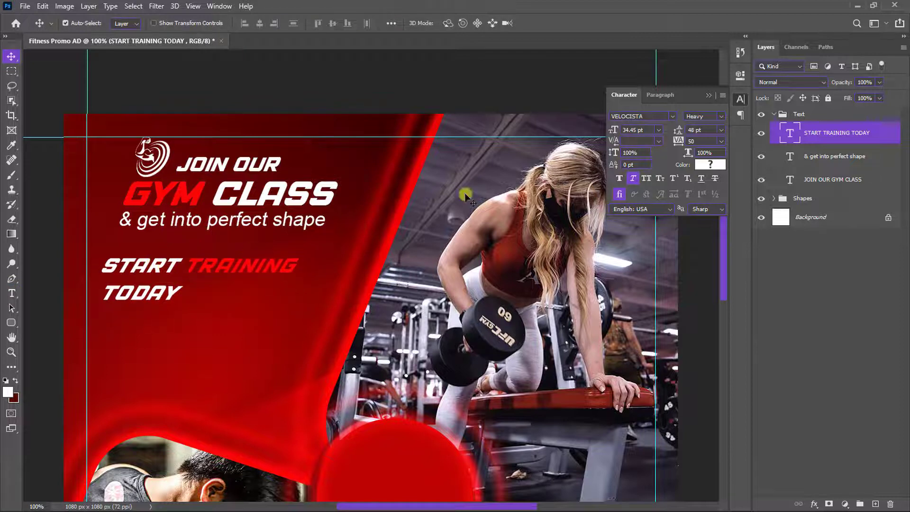
Nudge the logo, headline and subtitle together slightly left.
{"action": "left_click", "coordinate": [825, 163]}
{"action": "left_click", "coordinate": [826, 183], "text": "shift"}
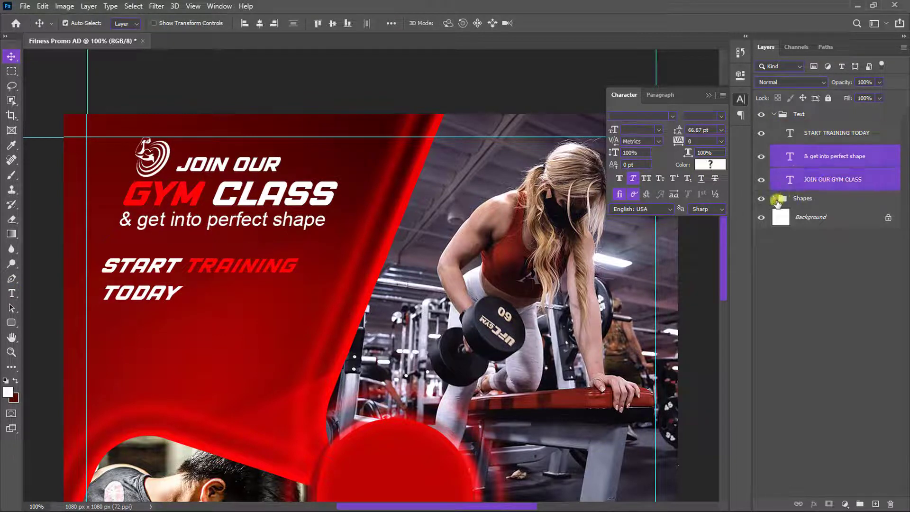
{"action": "left_click", "coordinate": [774, 199]}
{"action": "left_click", "coordinate": [825, 217], "text": "ctrl"}
{"action": "key", "text": "shift+Left"}
{"action": "key", "text": "shift+Left"}
{"action": "key", "text": "shift+Left"}
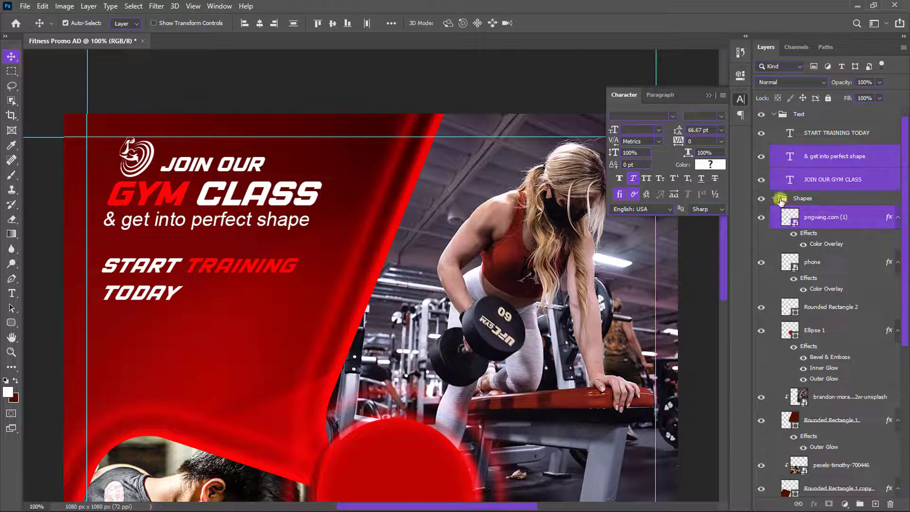
{"action": "left_click", "coordinate": [775, 199]}
{"action": "left_click", "coordinate": [799, 115]}
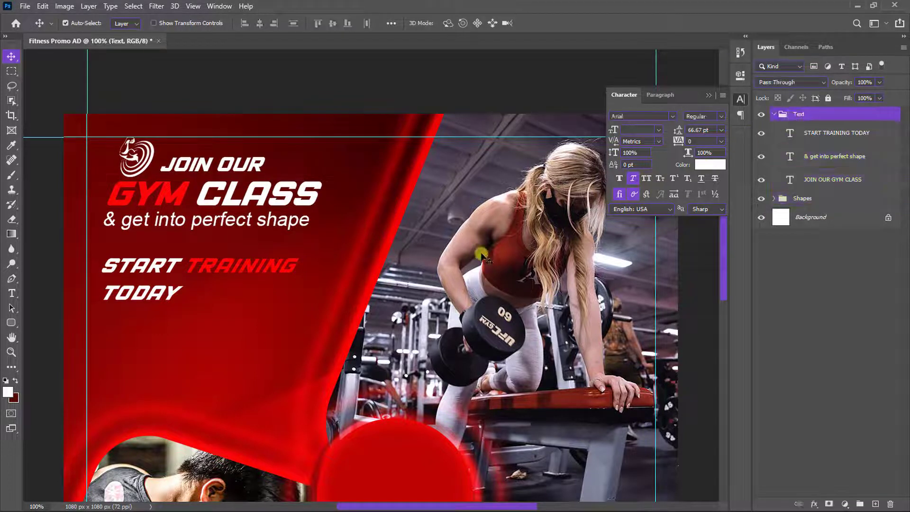
{"action": "left_click", "coordinate": [298, 222]}
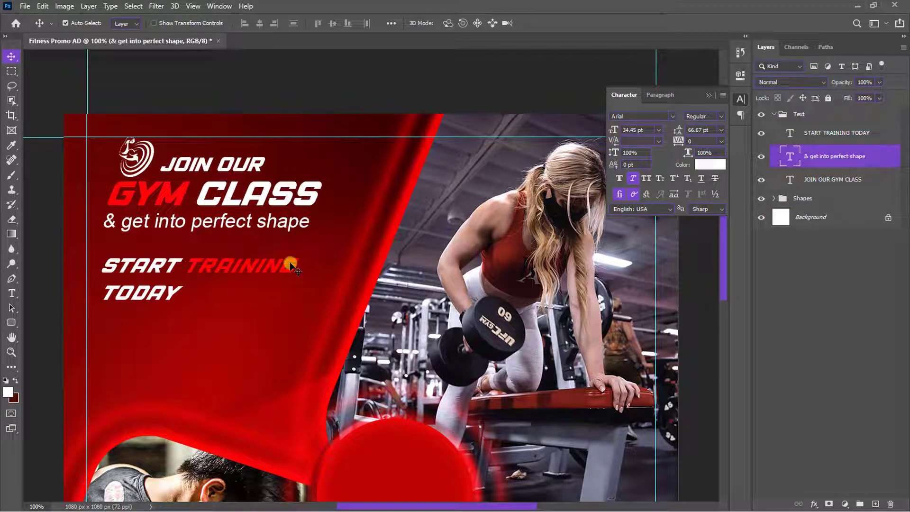
Add a 24 pt left-aligned Lorem ipsum paragraph below START TRAINING TODAY.
{"action": "left_click", "coordinate": [799, 114]}
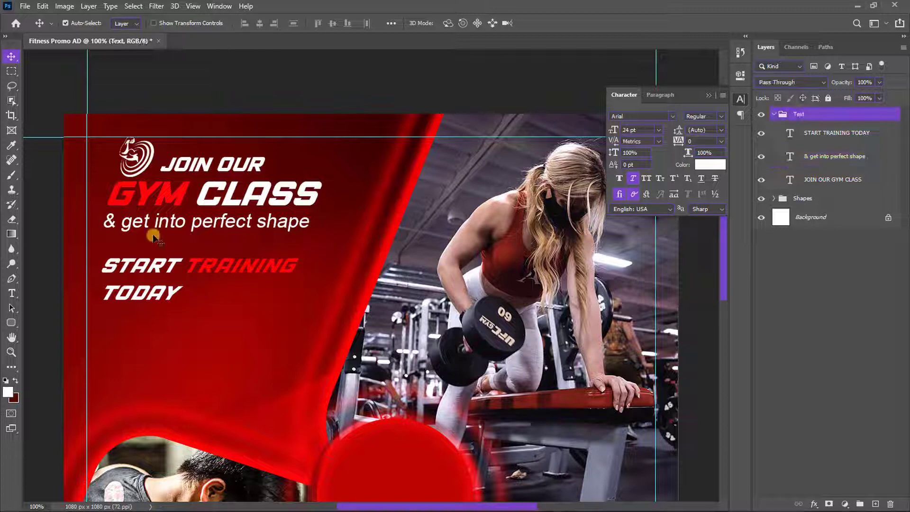
{"action": "left_click", "coordinate": [12, 292]}
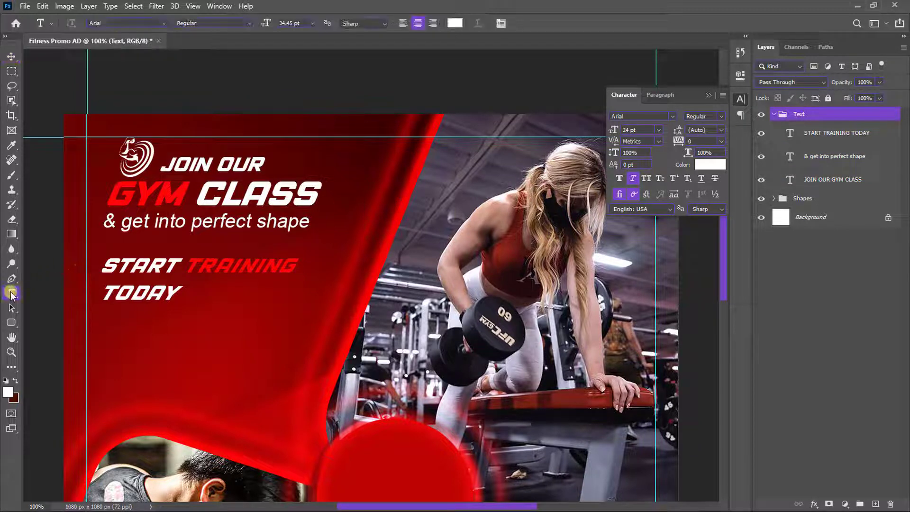
{"action": "left_click", "coordinate": [312, 23]}
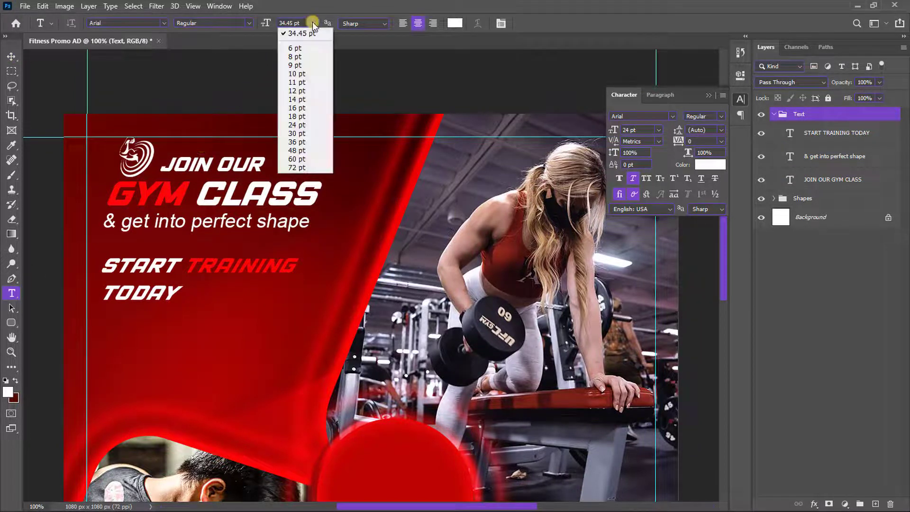
{"action": "left_click", "coordinate": [296, 125]}
{"action": "left_click", "coordinate": [403, 23]}
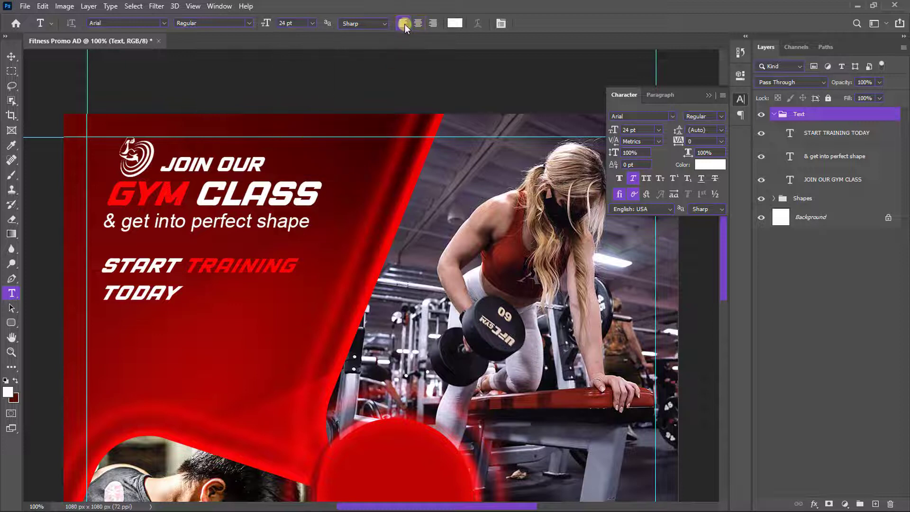
{"action": "left_click_drag", "start_coordinate": [107, 323], "coordinate": [282, 391]}
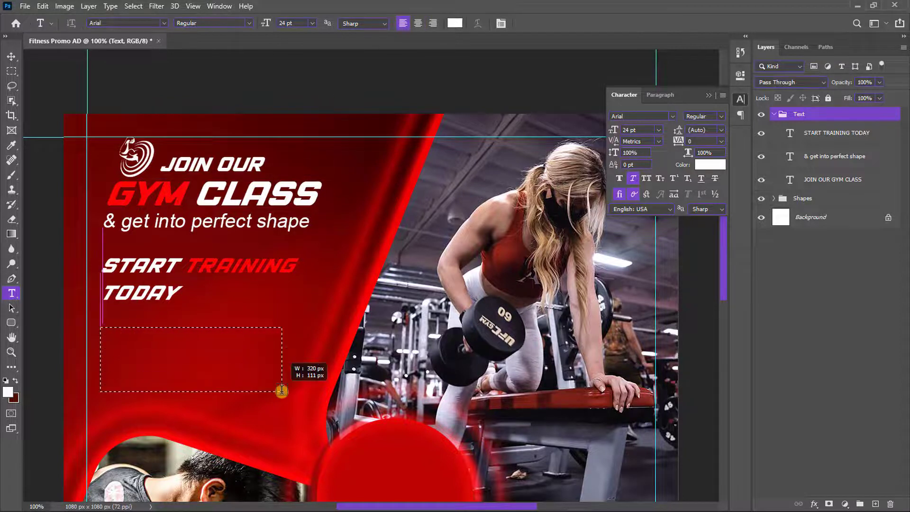
{"action": "left_click", "coordinate": [545, 24]}
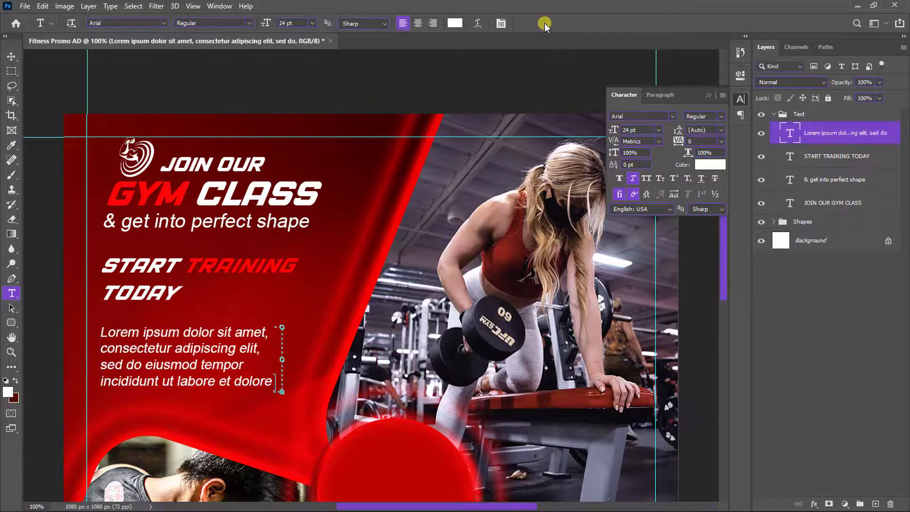
{"action": "scroll", "coordinate": [545, 23], "scroll_direction": "down", "scroll_amount": 5}
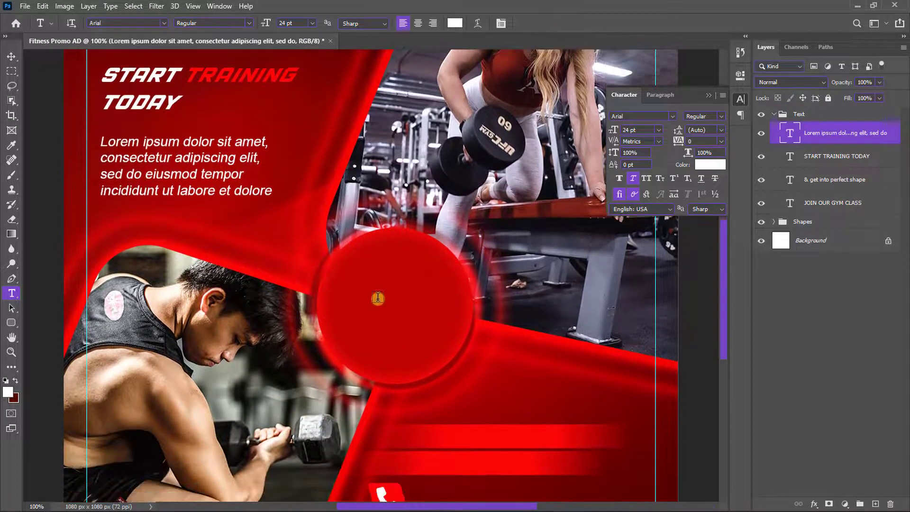
Type '30%' in the red circle in non-italic Lalezar at 115 pt.
{"action": "left_click", "coordinate": [377, 298]}
{"action": "type", "text": "30%"}
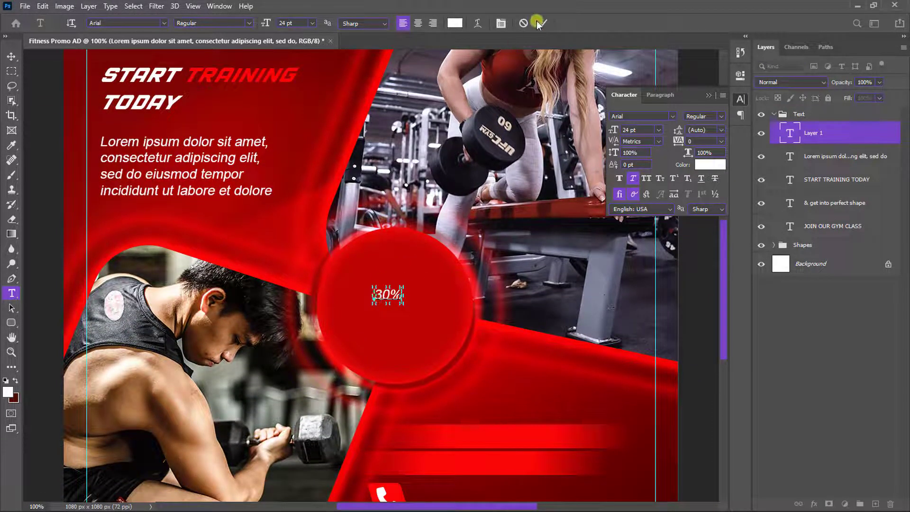
{"action": "left_click", "coordinate": [542, 23]}
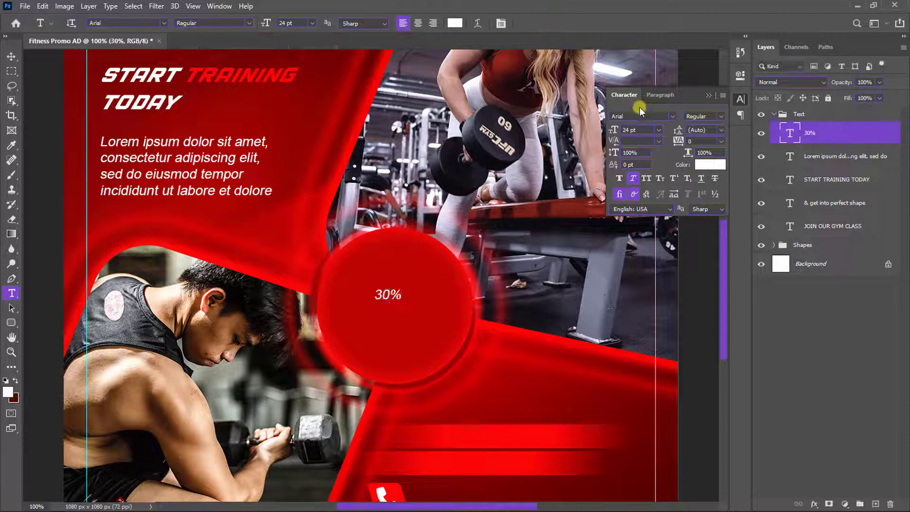
{"action": "type", "text": "Lalezar"}
{"action": "left_click", "coordinate": [644, 150]}
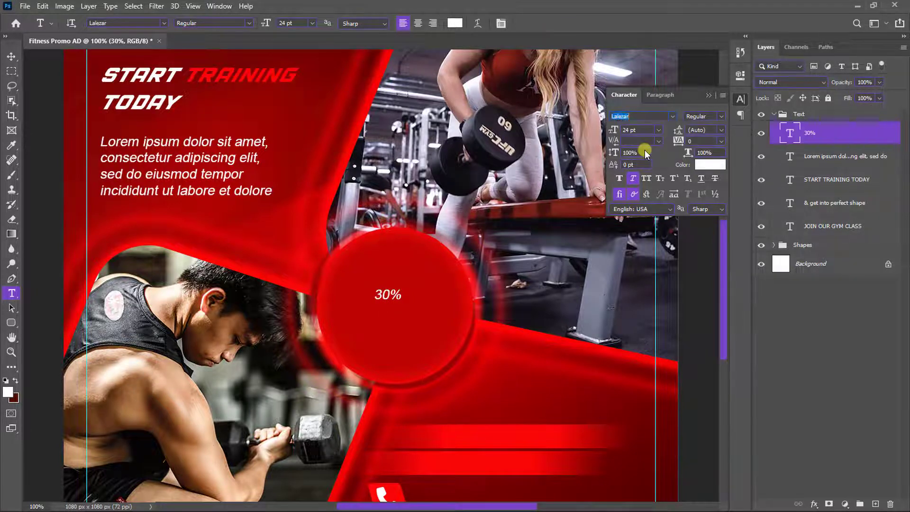
{"action": "left_click", "coordinate": [636, 178]}
{"action": "left_click_drag", "start_coordinate": [613, 129], "coordinate": [663, 138]}
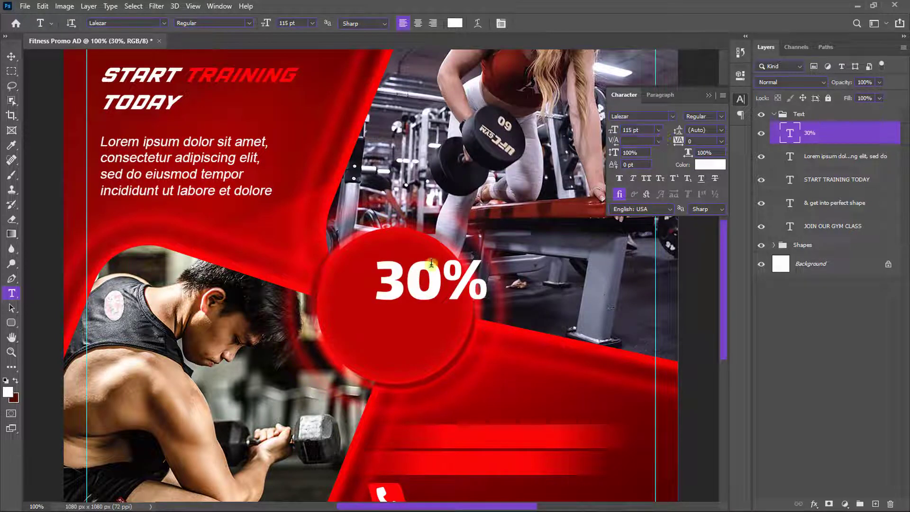
Tilt the 30% about 20 degrees and place a copy just below it.
{"action": "key", "text": "ctrl+t"}
{"action": "left_click_drag", "start_coordinate": [431, 263], "coordinate": [390, 304]}
{"action": "left_click_drag", "start_coordinate": [457, 260], "coordinate": [468, 284]}
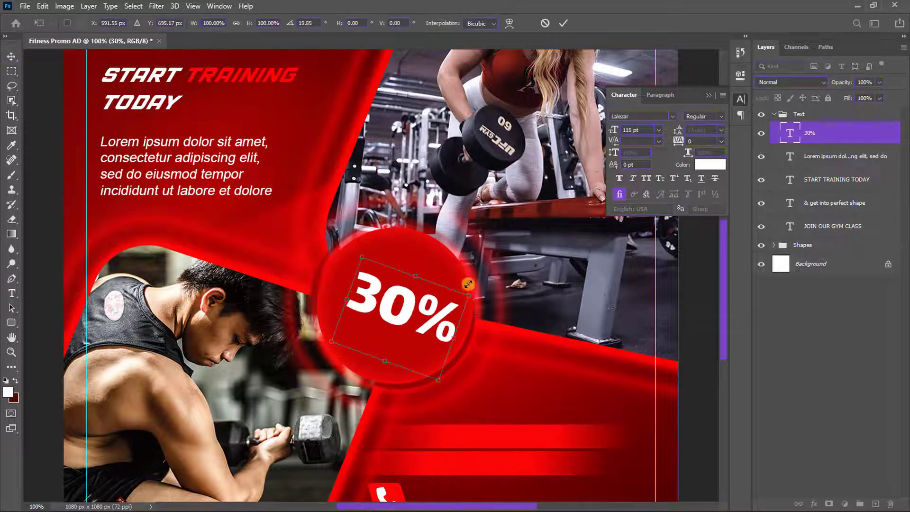
{"action": "left_click", "coordinate": [565, 24]}
{"action": "key", "text": "v"}
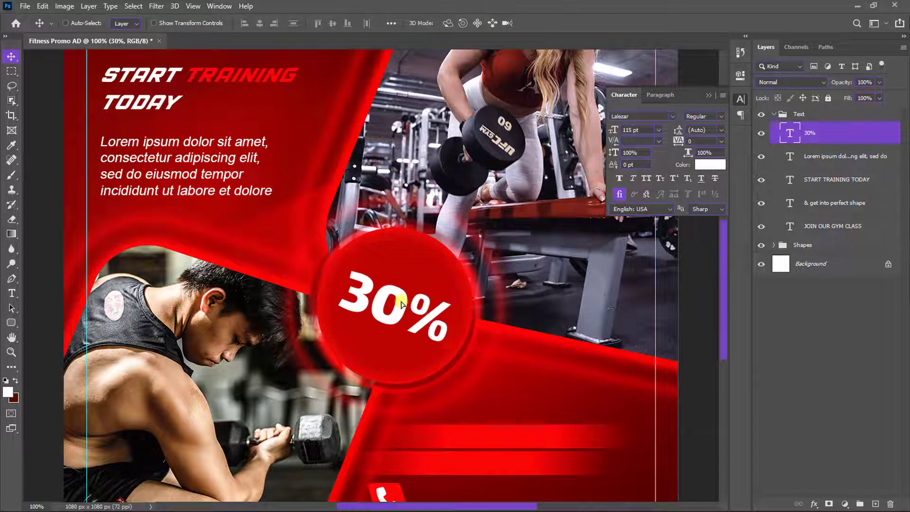
{"action": "left_click_drag", "start_coordinate": [416, 304], "coordinate": [385, 353]}
Change the copy to 'SIGN UP NOW' at 31 pt, snug under the 30%.
{"action": "double_click", "coordinate": [385, 353]}
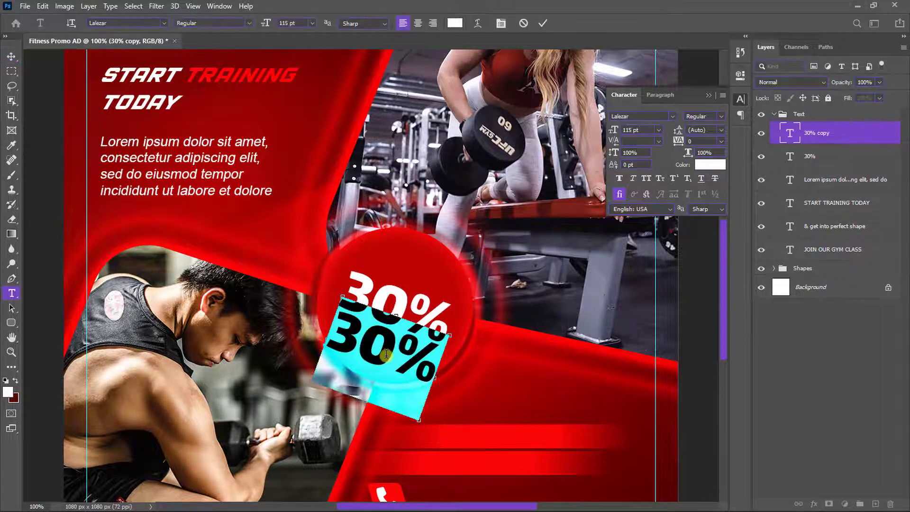
{"action": "type", "text": "SIGN UP NOW"}
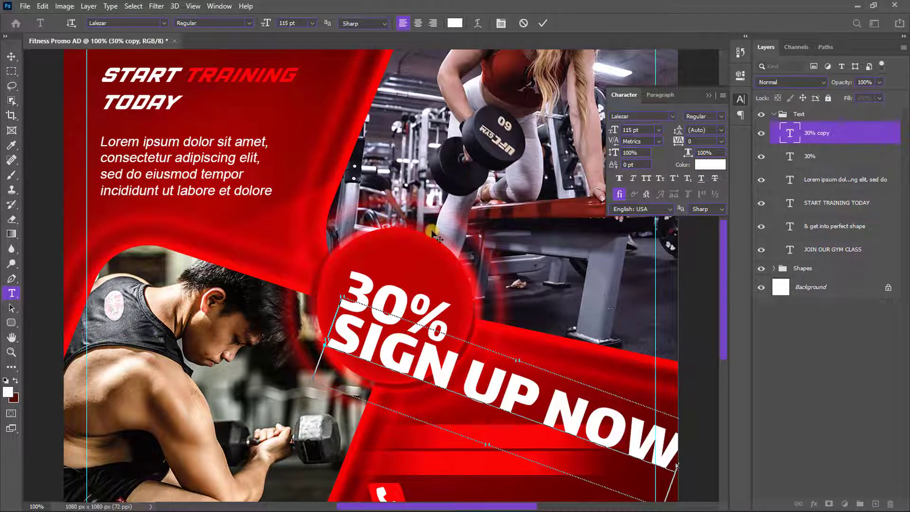
{"action": "left_click", "coordinate": [544, 24]}
{"action": "key", "text": "v"}
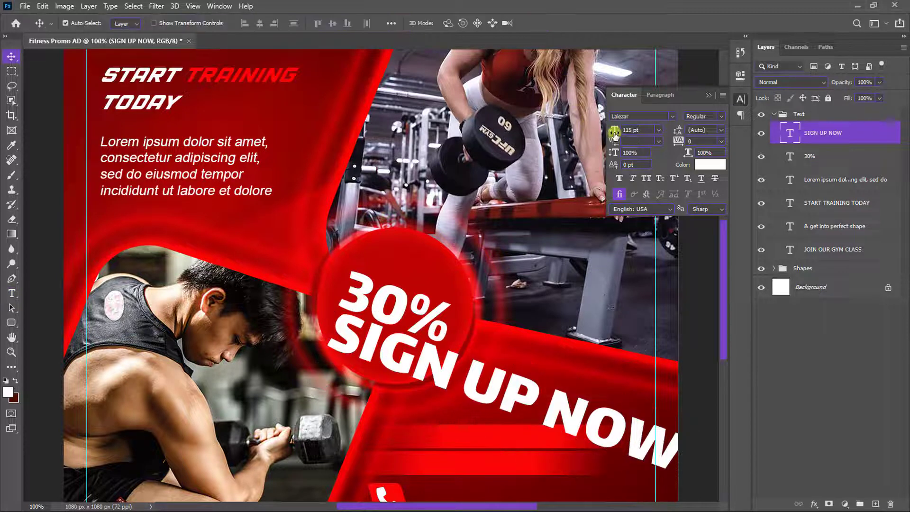
{"action": "mouse_move", "coordinate": [612, 130]}
{"action": "left_mouse_down"}
{"action": "mouse_move", "coordinate": [592, 139]}
{"action": "mouse_move", "coordinate": [598, 134]}
{"action": "left_mouse_up"}
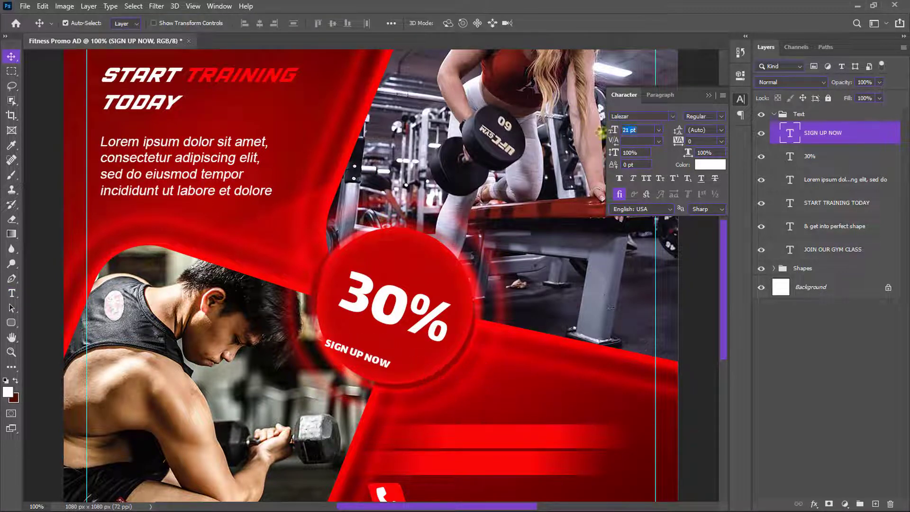
{"action": "left_click_drag", "start_coordinate": [367, 356], "coordinate": [390, 338]}
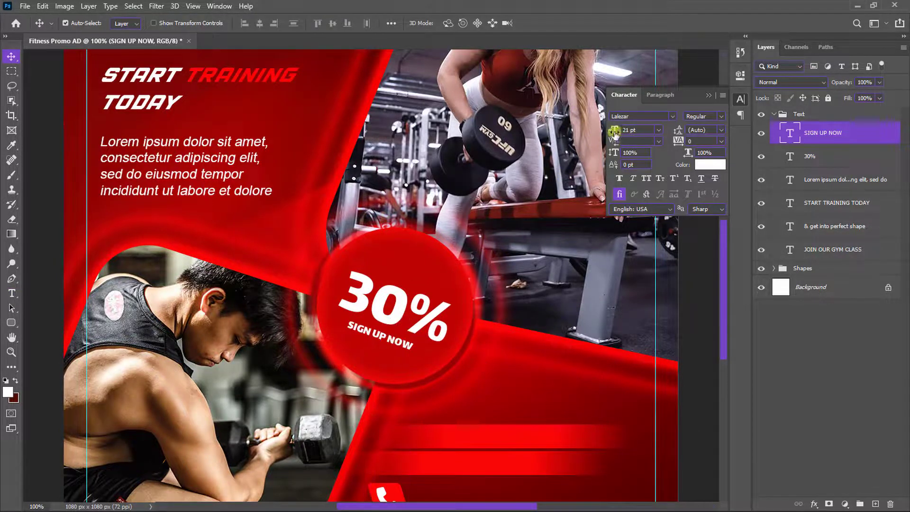
{"action": "left_click_drag", "start_coordinate": [614, 133], "coordinate": [630, 130]}
{"action": "left_click_drag", "start_coordinate": [383, 345], "coordinate": [367, 336]}
Colour SIGN UP NOW dark red (#3b0000).
{"action": "left_click", "coordinate": [707, 166]}
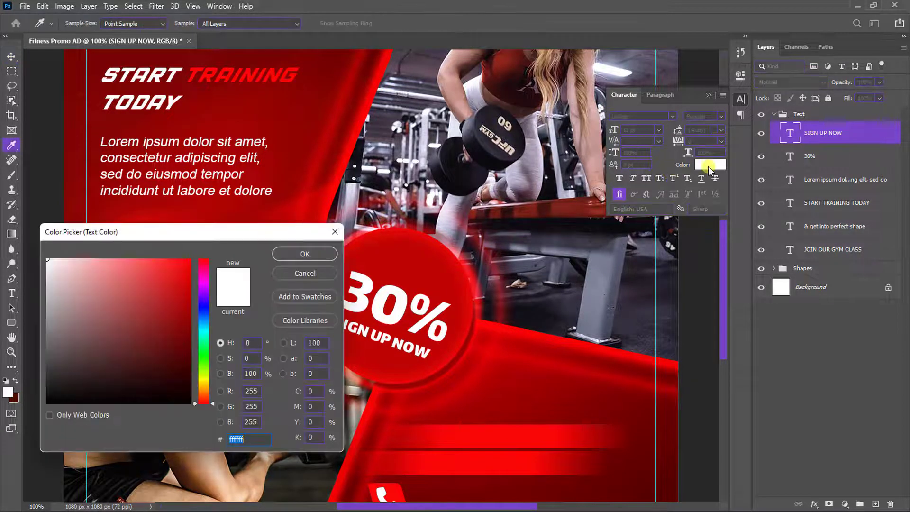
{"action": "left_click", "coordinate": [245, 440]}
{"action": "type", "text": "3b0000"}
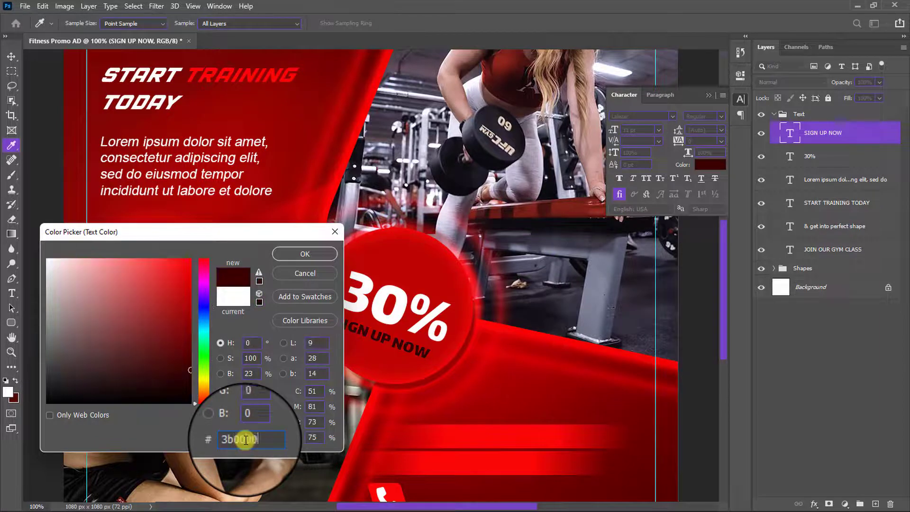
{"action": "left_click", "coordinate": [304, 254]}
Duplicate it as 'BONUS' above the 30% and begin the class list on the lower bars.
{"action": "key", "text": "ctrl+j"}
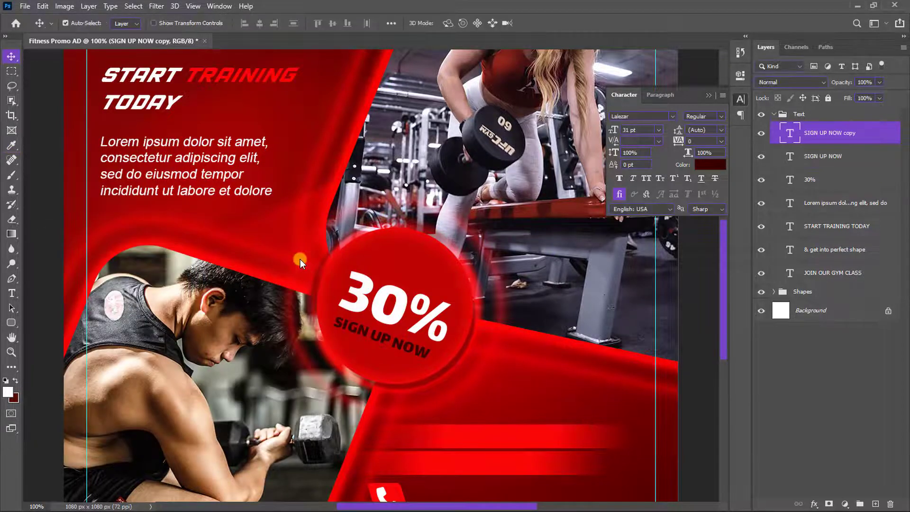
{"action": "left_click_drag", "start_coordinate": [361, 331], "coordinate": [386, 265]}
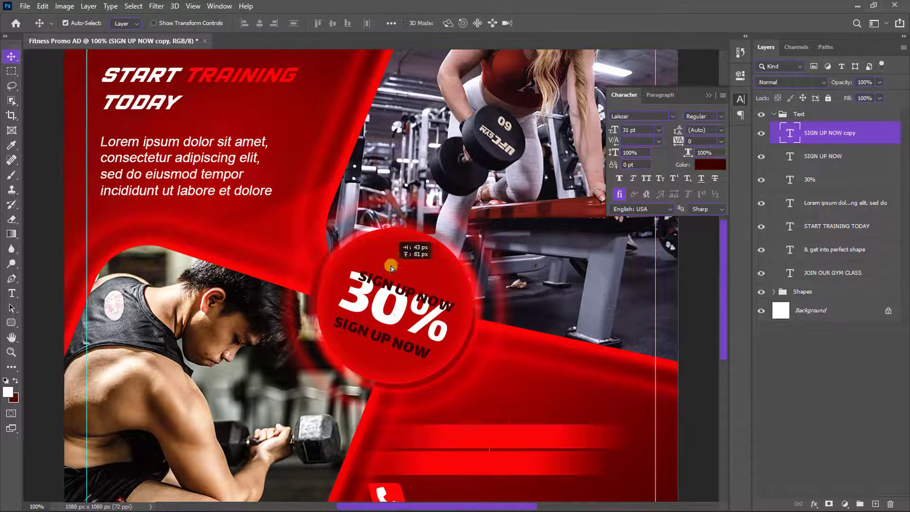
{"action": "key", "text": "t"}
{"action": "triple_click", "coordinate": [385, 265]}
{"action": "type", "text": "BOOK"}
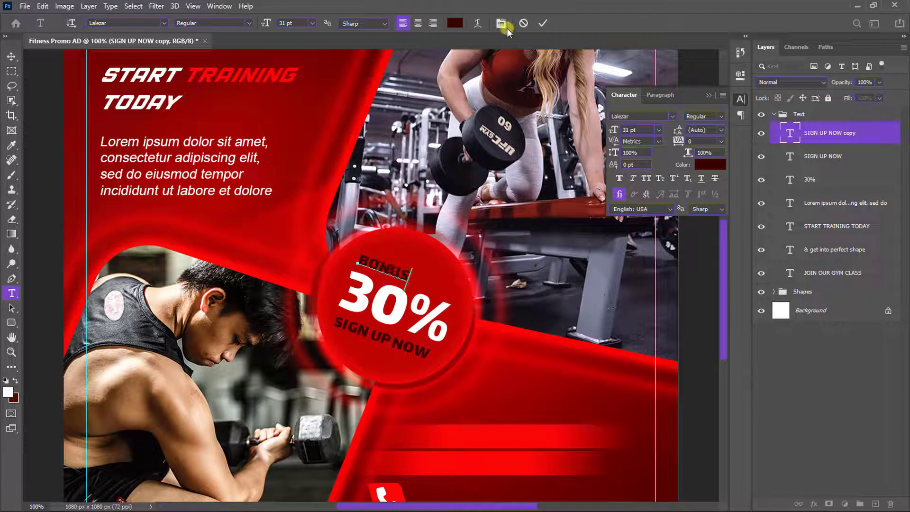
{"action": "left_click", "coordinate": [543, 23]}
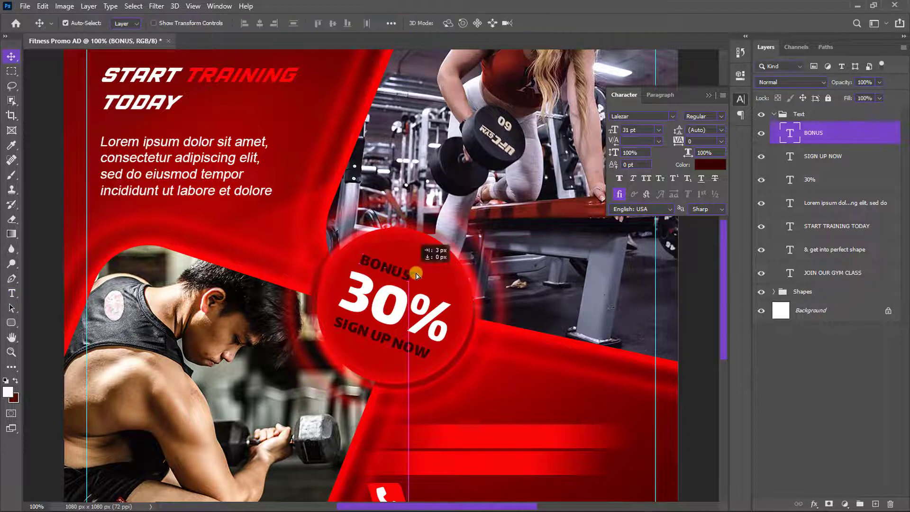
{"action": "left_click", "coordinate": [396, 429]}
{"action": "key", "text": "ctrl+v"}
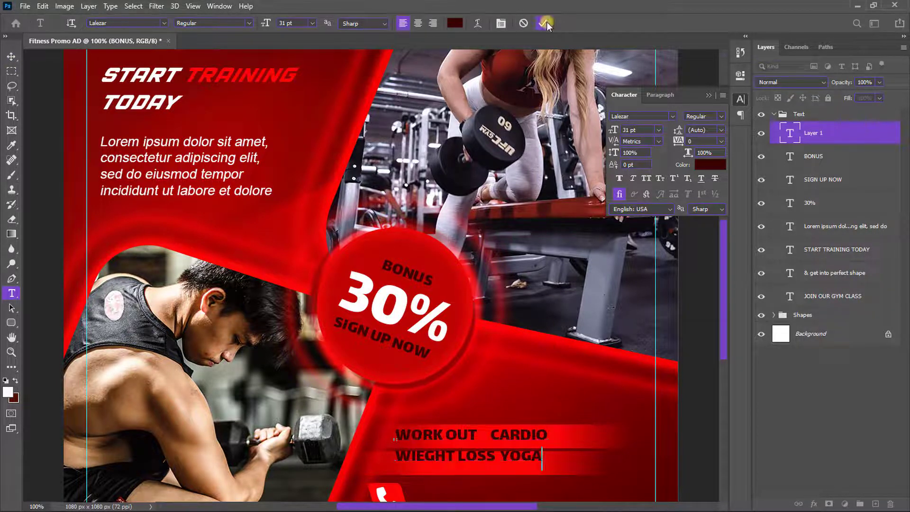
Make the class list text white and nudge it slightly right and down.
{"action": "left_click", "coordinate": [545, 24]}
{"action": "left_click", "coordinate": [709, 164]}
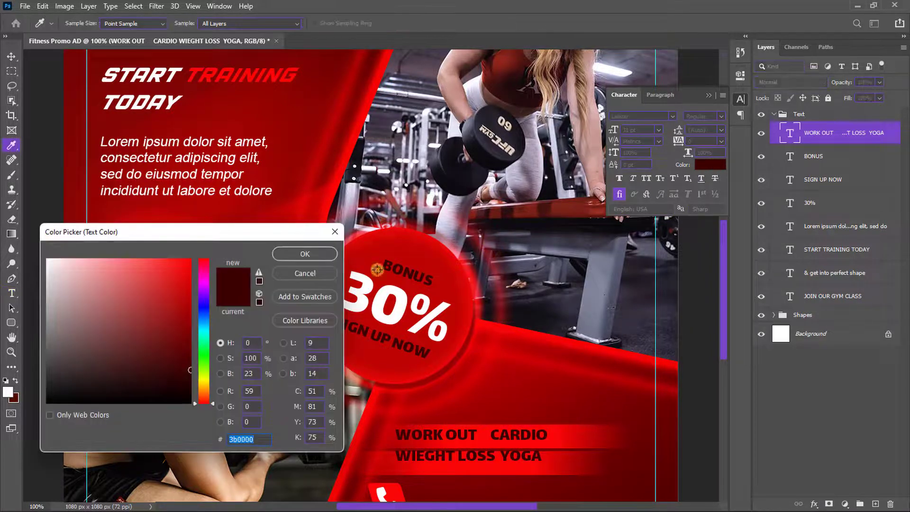
{"action": "left_click_drag", "start_coordinate": [123, 346], "coordinate": [45, 237]}
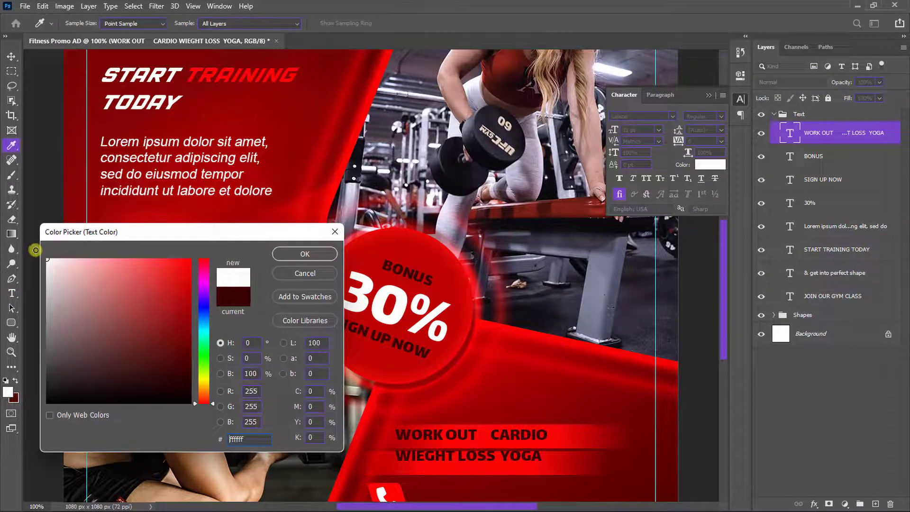
{"action": "left_click", "coordinate": [291, 255]}
{"action": "key", "text": "v"}
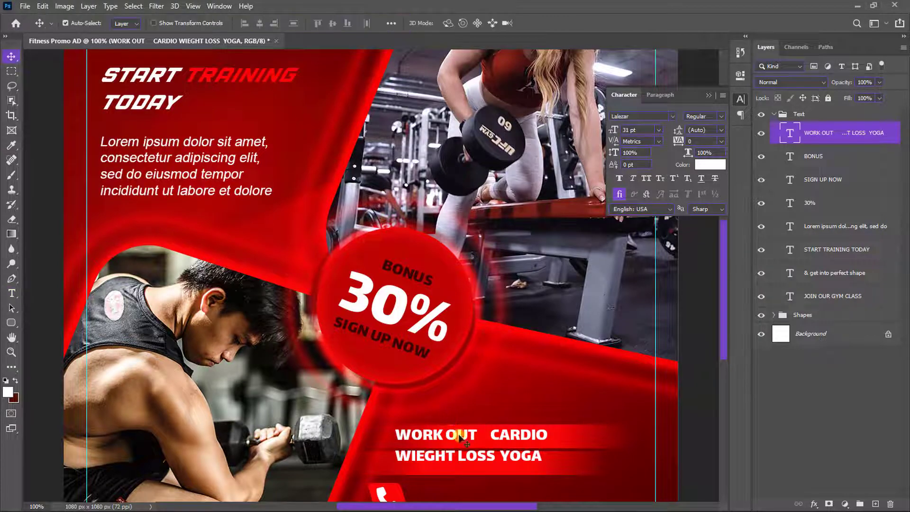
{"action": "left_click_drag", "start_coordinate": [446, 411], "coordinate": [452, 415]}
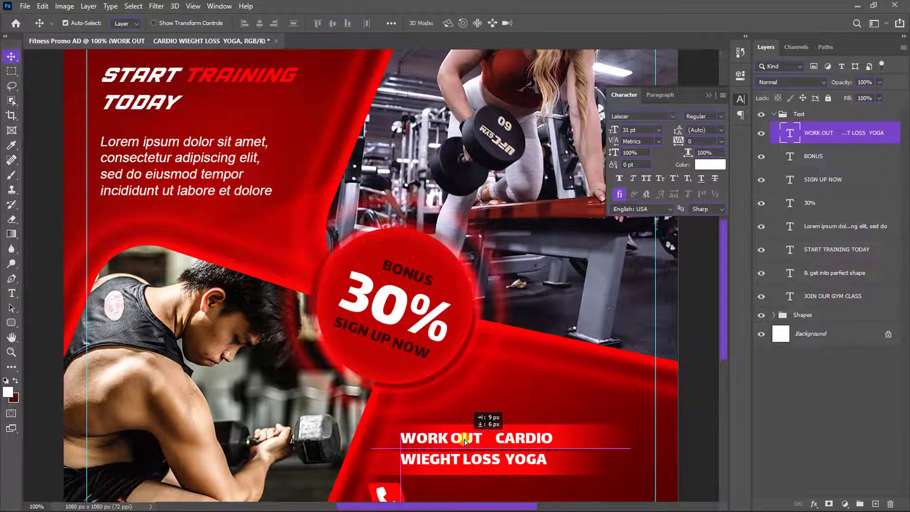
Set the class list to Pragati Narrow Bold with 48 pt leading, nudged up slightly.
{"action": "left_click", "coordinate": [630, 116]}
{"action": "type", "text": "Pragati Narrow"}
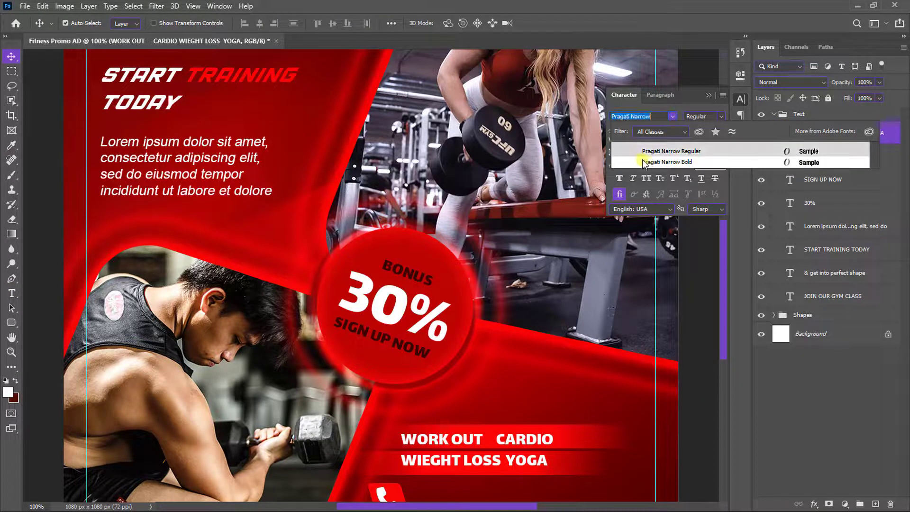
{"action": "left_click", "coordinate": [646, 162]}
{"action": "left_click", "coordinate": [647, 163]}
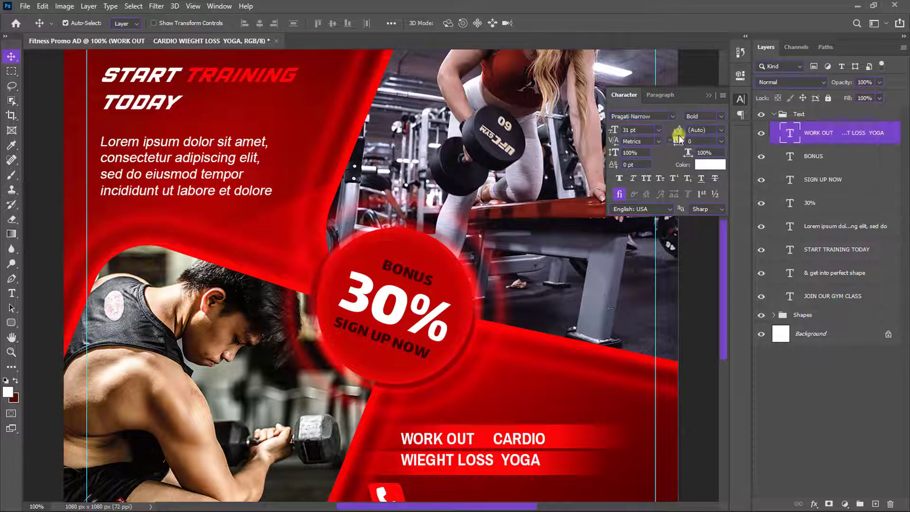
{"action": "left_click", "coordinate": [719, 131]}
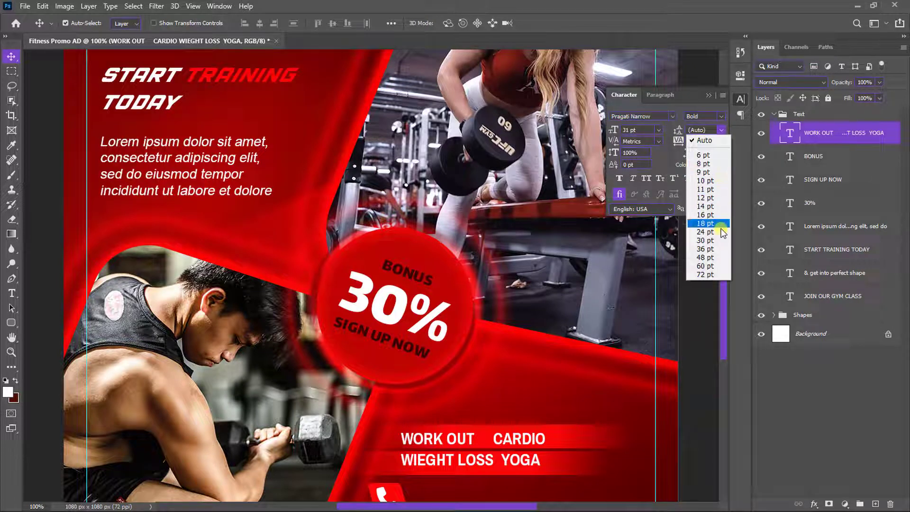
{"action": "left_click", "coordinate": [720, 259]}
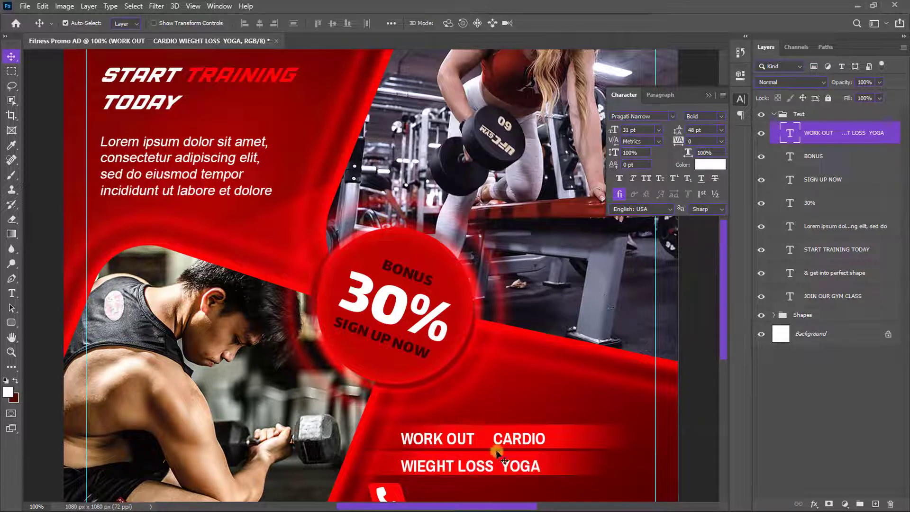
{"action": "key", "text": "Up"}
{"action": "key", "text": "Up"}
{"action": "key", "text": "Up"}
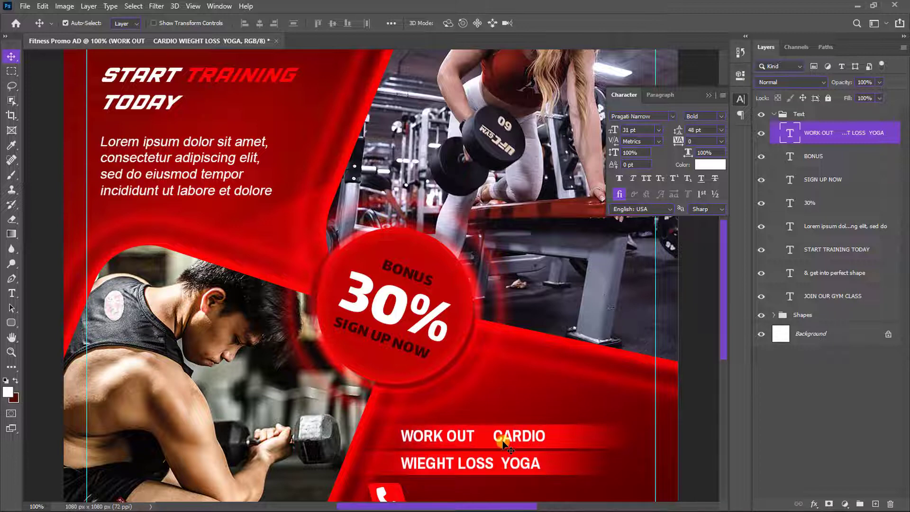
Add spaces before CARDIO and YOGA so they form a second column.
{"action": "key", "text": "t"}
{"action": "left_click", "coordinate": [493, 436]}
{"action": "left_click", "coordinate": [501, 463]}
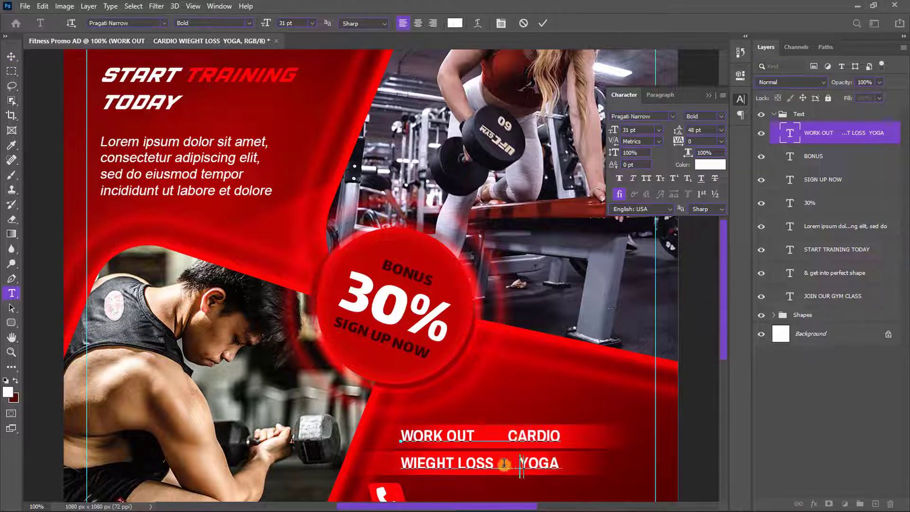
{"action": "left_click", "coordinate": [508, 447]}
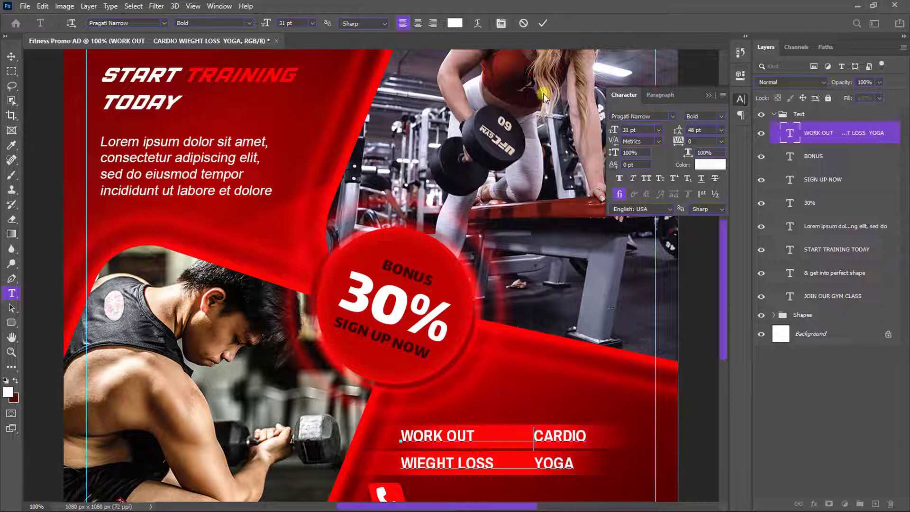
{"action": "left_click", "coordinate": [542, 22]}
{"action": "key", "text": "v"}
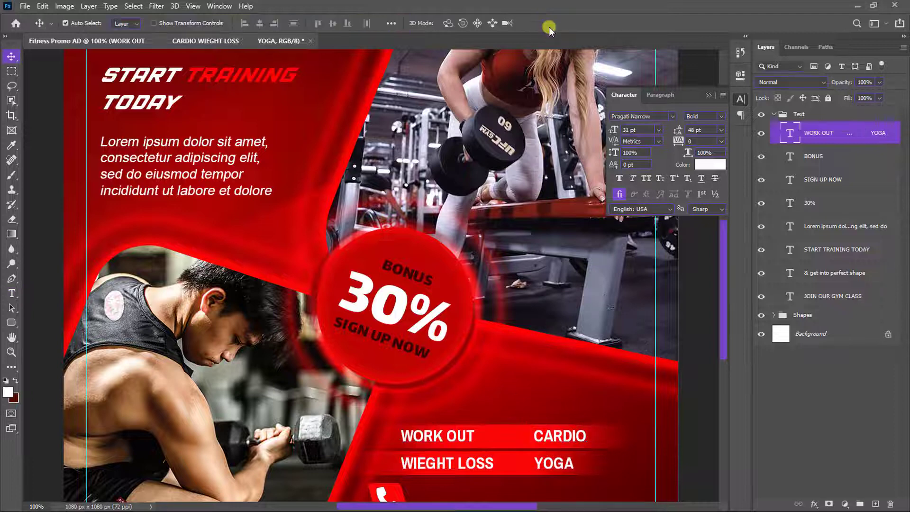
{"action": "scroll", "coordinate": [529, 360], "scroll_direction": "down", "scroll_amount": 2}
{"action": "scroll", "coordinate": [529, 360], "scroll_direction": "down", "scroll_amount": 1}
{"action": "scroll", "coordinate": [524, 356], "scroll_direction": "down", "scroll_amount": 1}
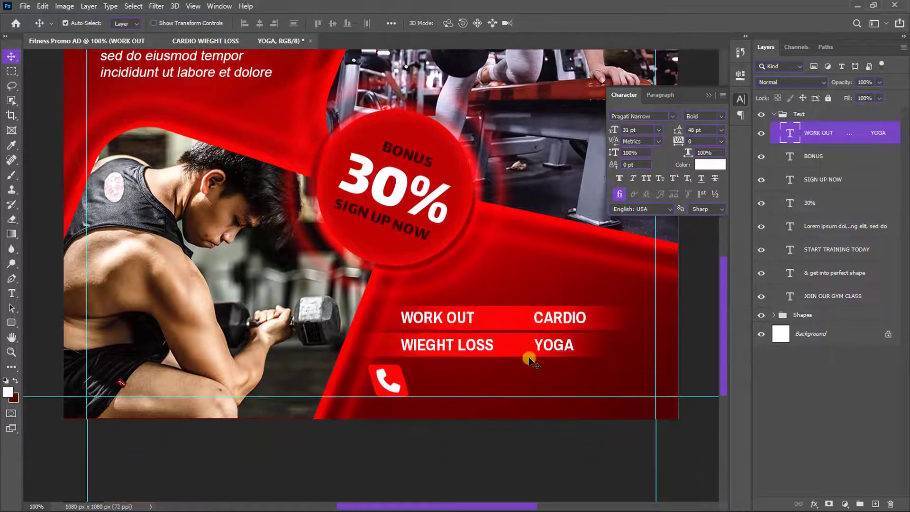
{"action": "key", "text": "t"}
{"action": "left_click", "coordinate": [425, 382]}
{"action": "type", "text": "012-345-6789"}
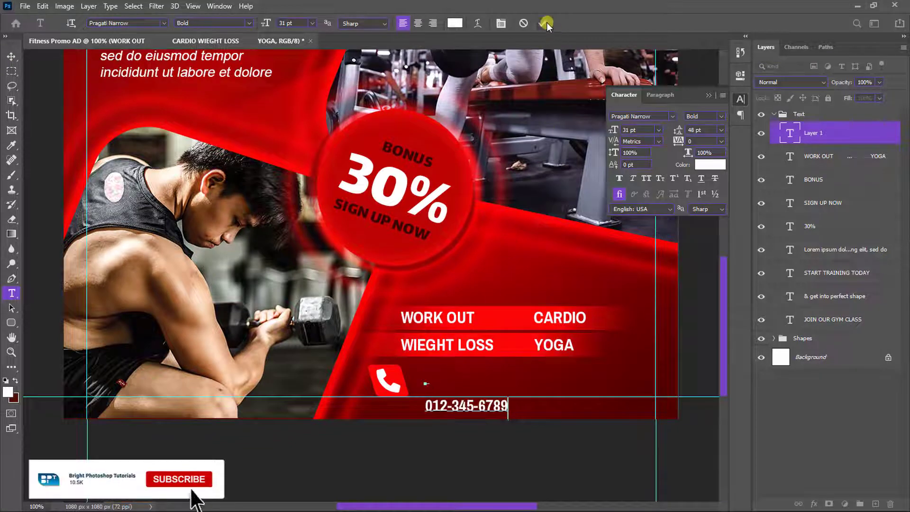
{"action": "left_click", "coordinate": [546, 23]}
{"action": "left_click", "coordinate": [670, 116]}
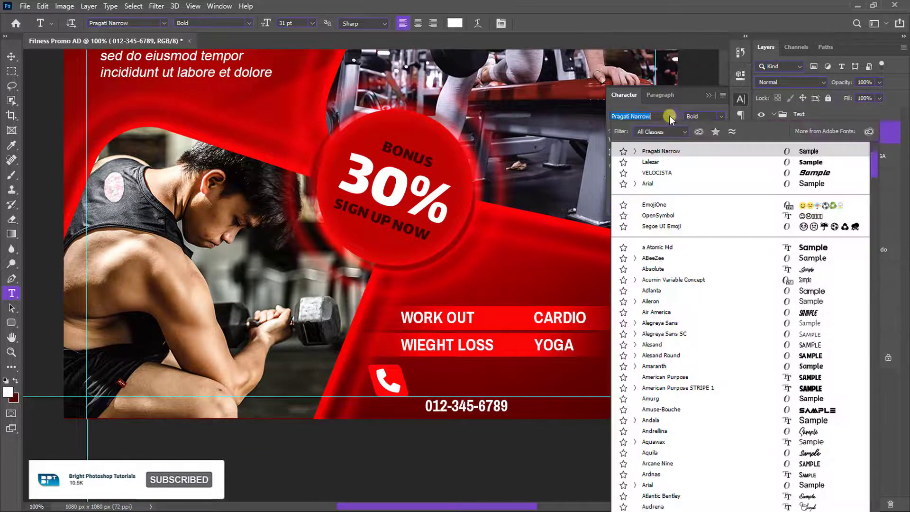
{"action": "left_click", "coordinate": [650, 162]}
Move the phone number up beside the icon and enlarge it to 65 pt.
{"action": "key", "text": "v"}
{"action": "left_click_drag", "start_coordinate": [481, 405], "coordinate": [482, 381]}
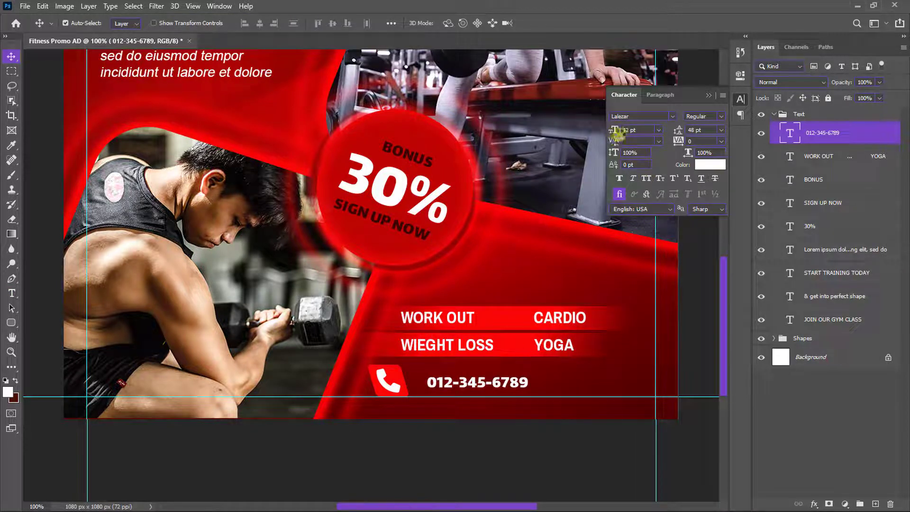
{"action": "left_click_drag", "start_coordinate": [615, 135], "coordinate": [633, 137]}
{"action": "left_click_drag", "start_coordinate": [526, 372], "coordinate": [519, 377]}
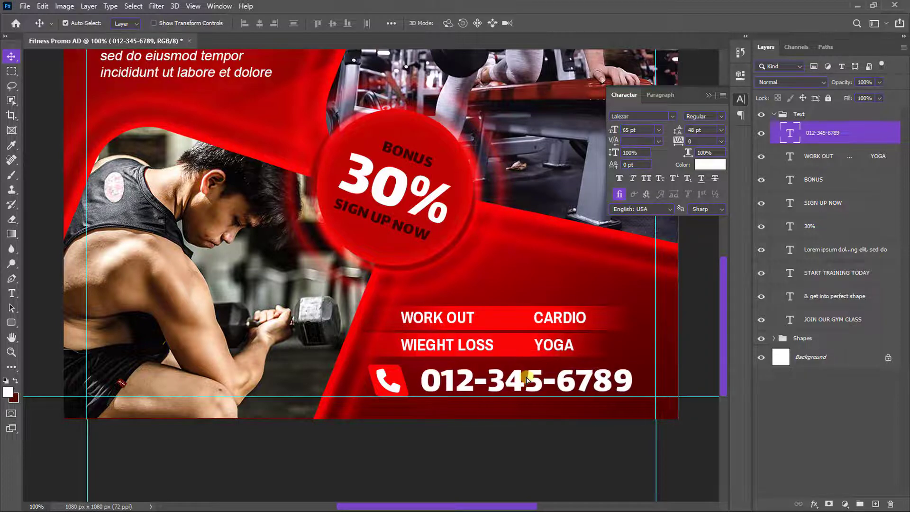
Shift the phone icon, its rounded rectangle and the number right to line up.
{"action": "left_click", "coordinate": [395, 379]}
{"action": "left_click", "coordinate": [812, 402], "text": "shift"}
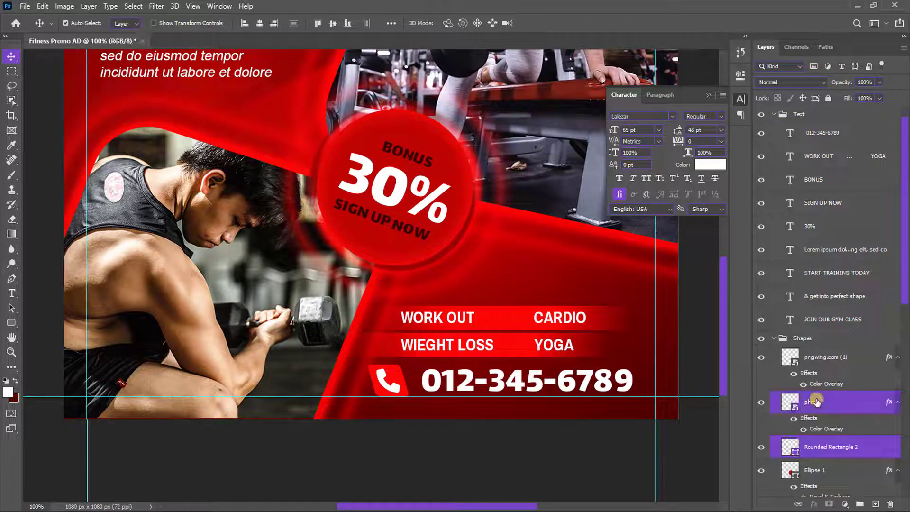
{"action": "key", "text": "shift+Right"}
{"action": "left_click", "coordinate": [627, 375]}
{"action": "key", "text": "shift+Right"}
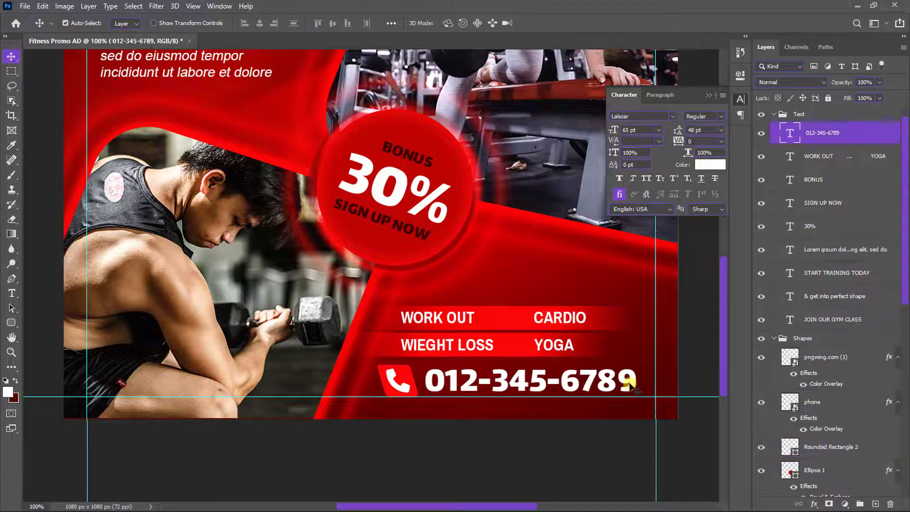
{"action": "left_click", "coordinate": [774, 338]}
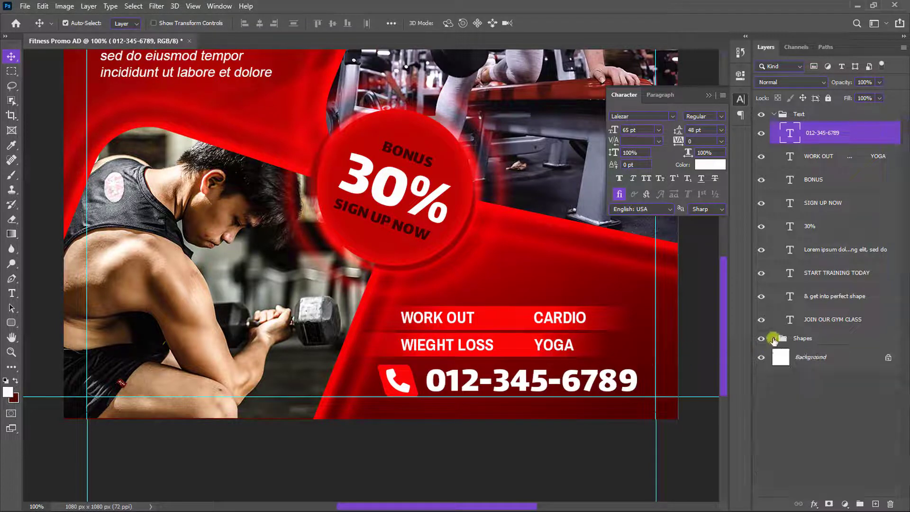
Enlarge the BONUS text in the badge to 46 pt.
{"action": "left_click", "coordinate": [773, 114]}
{"action": "left_click", "coordinate": [740, 98]}
{"action": "scroll", "coordinate": [465, 283], "scroll_direction": "up", "scroll_amount": 3}
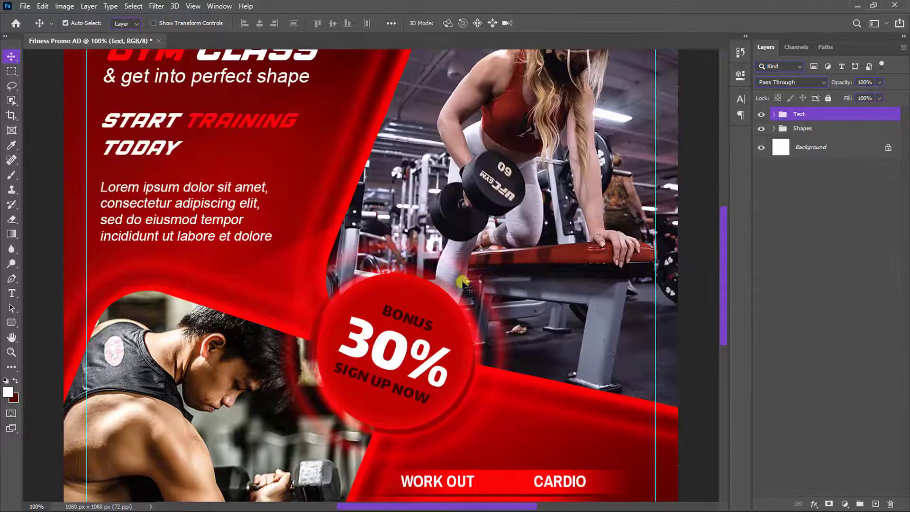
{"action": "left_click", "coordinate": [416, 322]}
{"action": "left_click", "coordinate": [740, 98]}
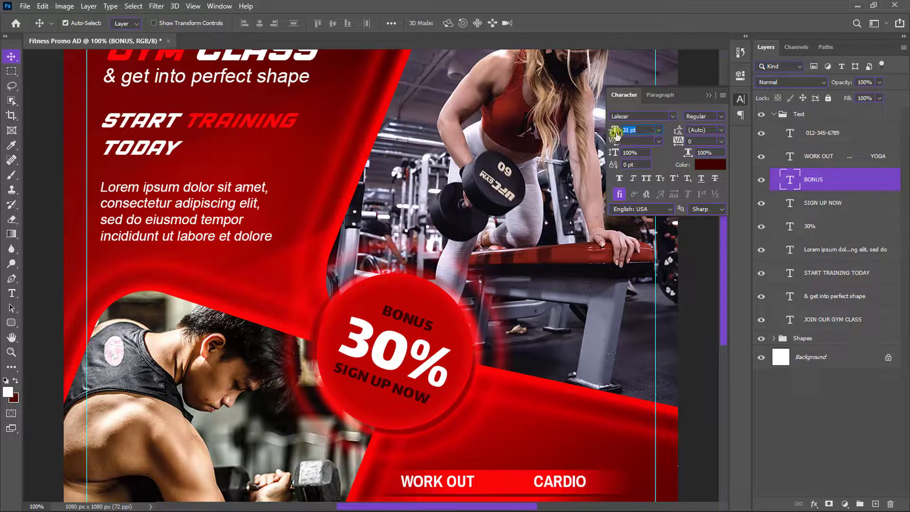
{"action": "type", "text": "46"}
{"action": "key", "text": "Return"}
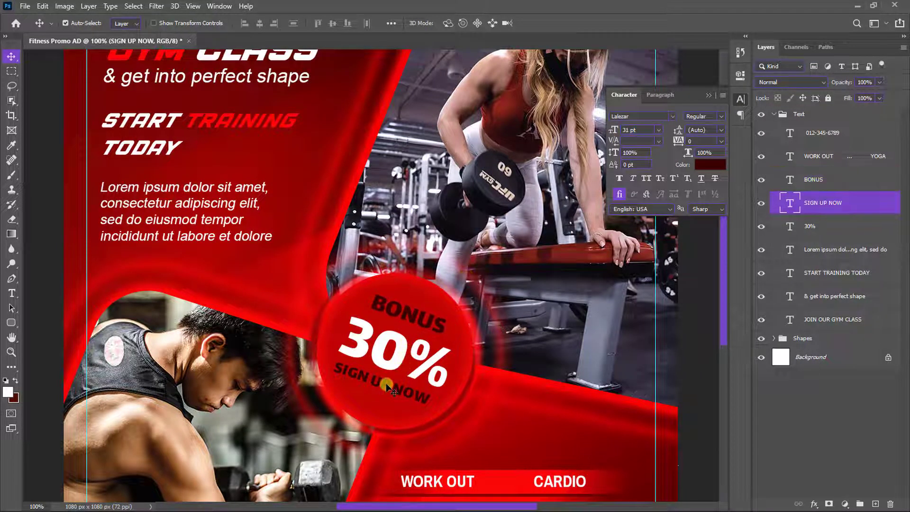
{"action": "left_click", "coordinate": [709, 97]}
Zoom out to the whole poster and clear all guides with View > Clear Guides.
{"action": "key", "text": "ctrl+0"}
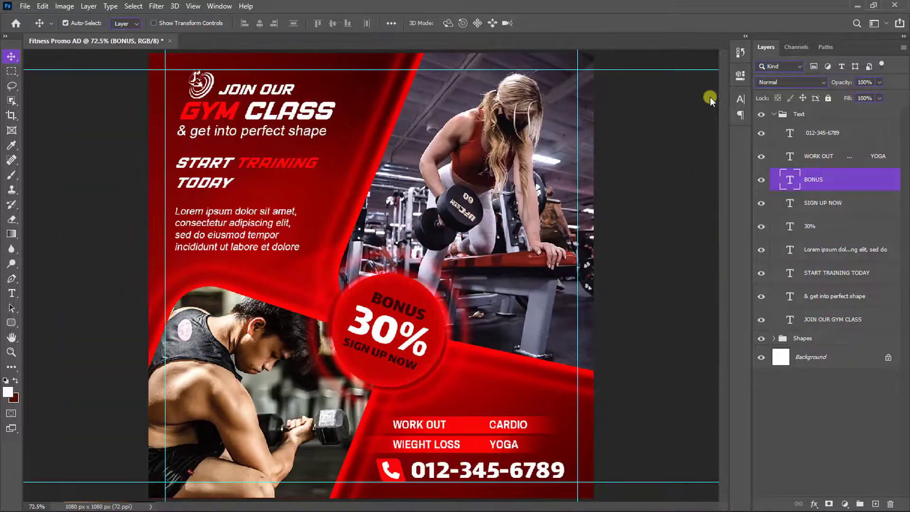
{"action": "key", "text": "ctrl+minus"}
{"action": "left_click", "coordinate": [774, 114]}
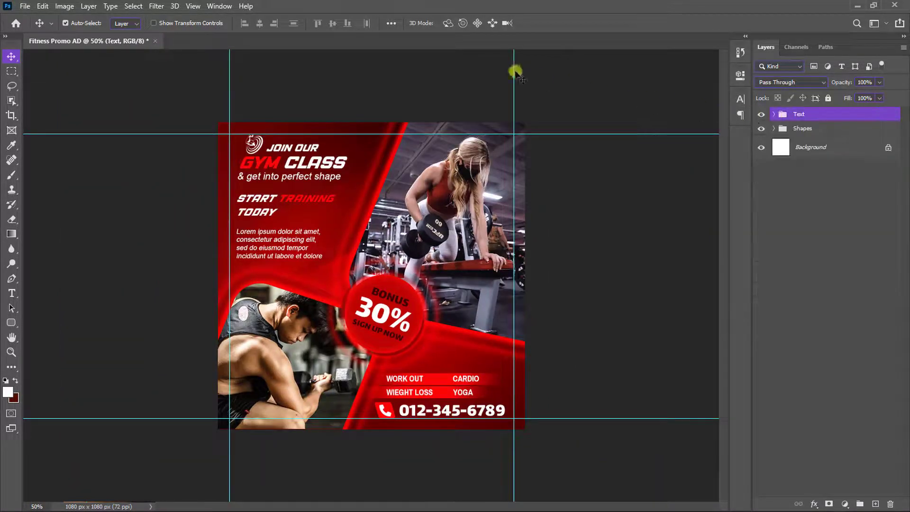
{"action": "left_click", "coordinate": [197, 9]}
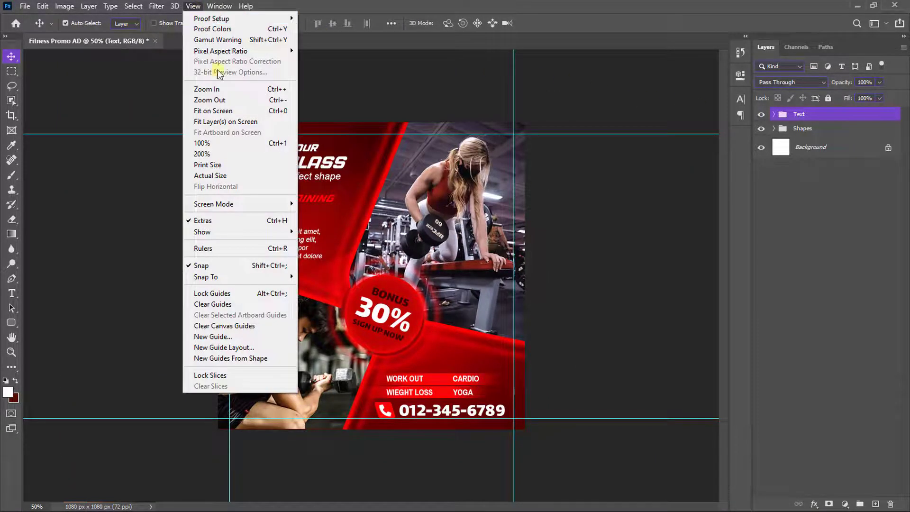
{"action": "left_click", "coordinate": [246, 303]}
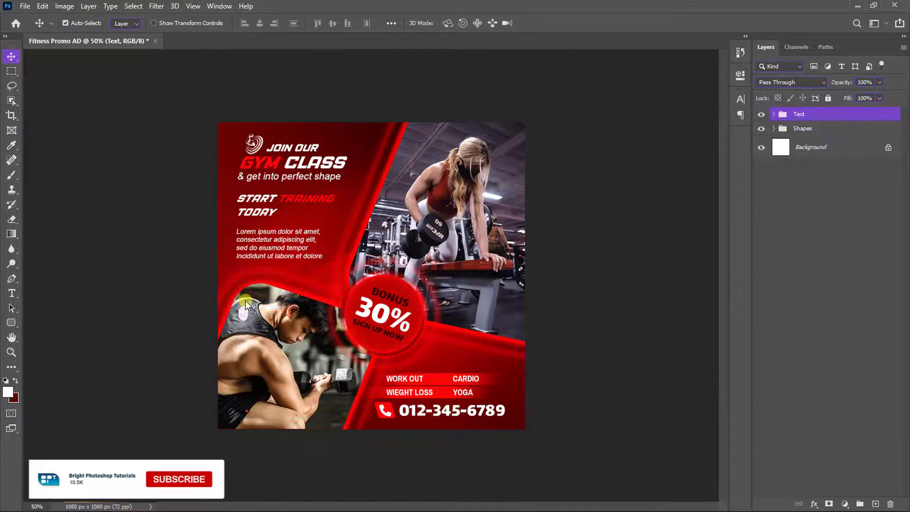